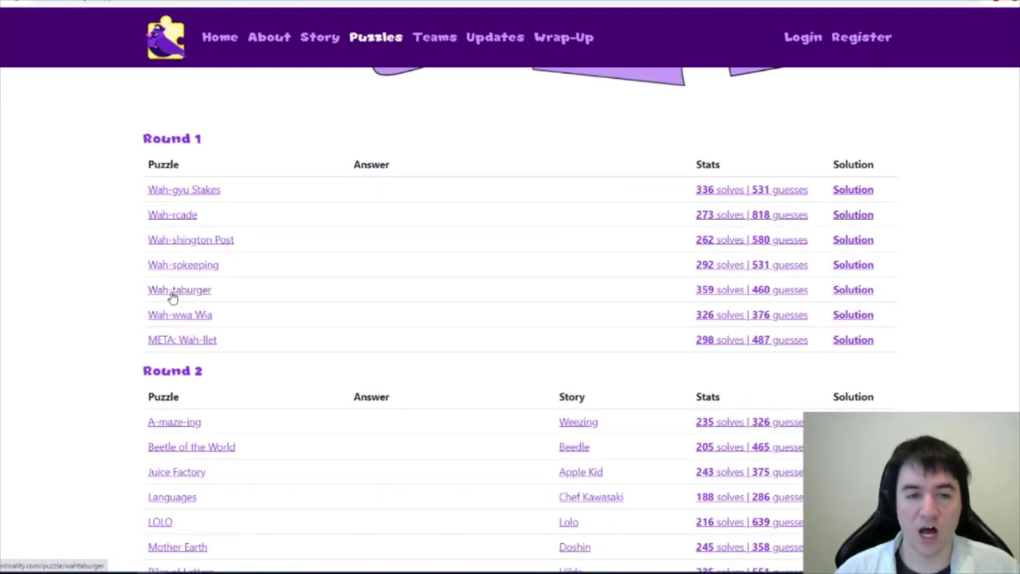
- Open the Wah-taburger crossword and scroll through its grid, letter bars and Across/Down clues
scroll(422, 207, "up", 5)
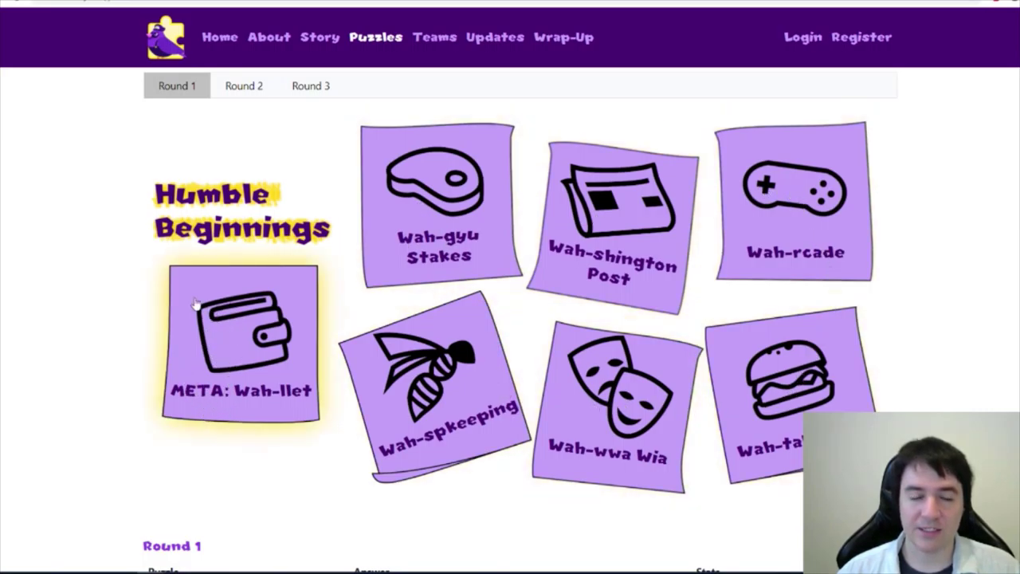
left_click(821, 431)
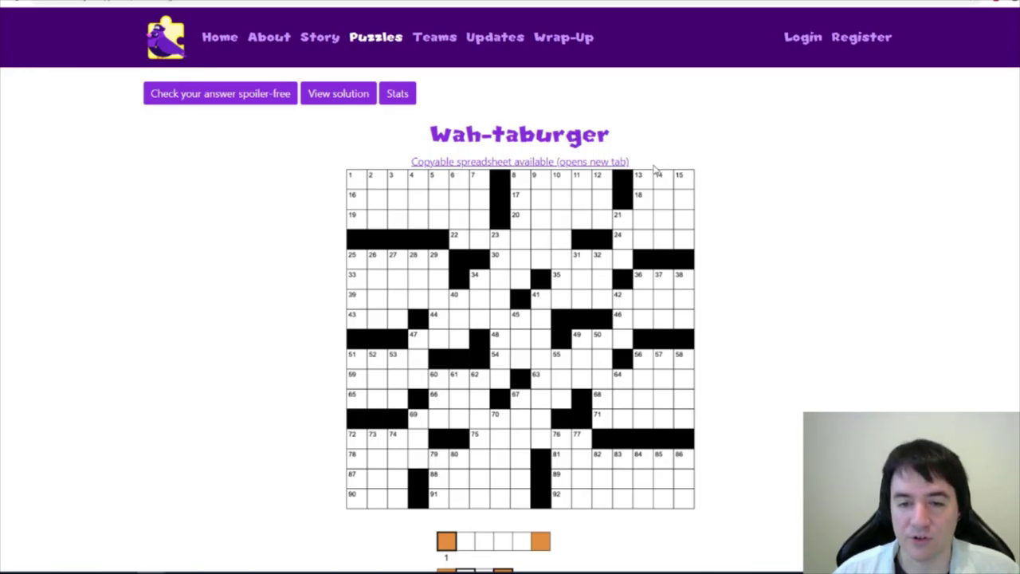
scroll(456, 353, "down", 3)
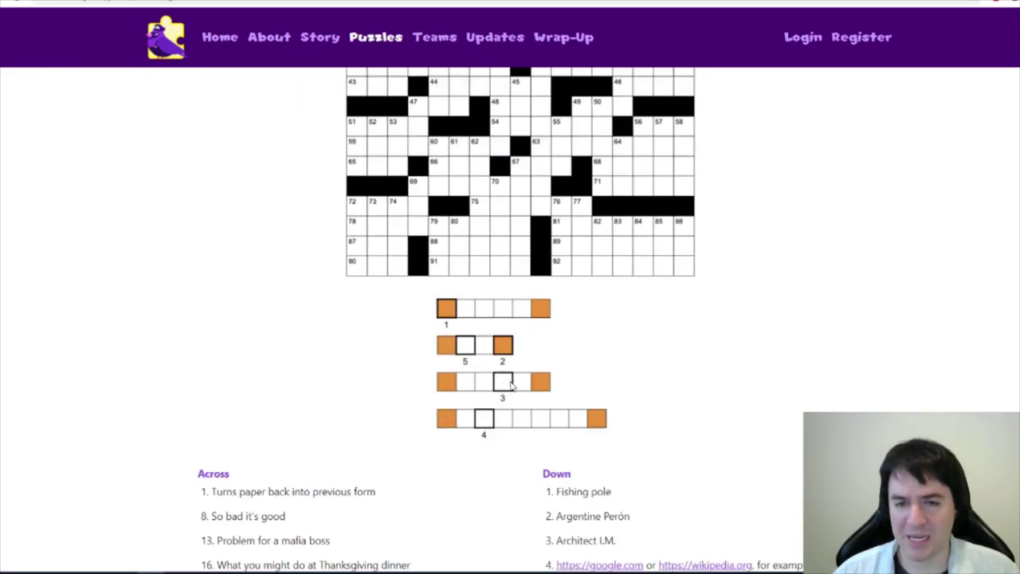
scroll(496, 418, "up", 2)
scroll(476, 411, "down", 4)
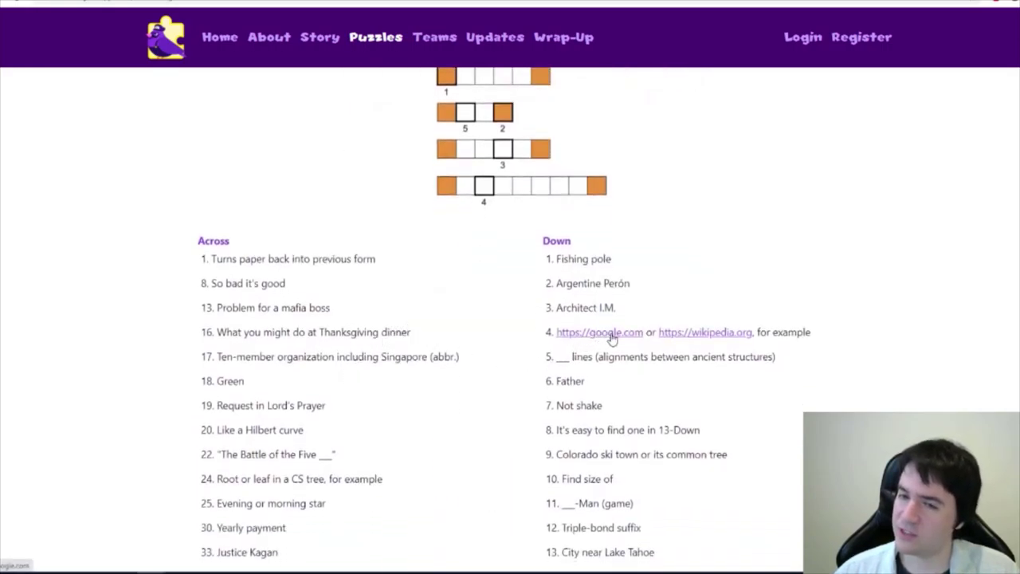
scroll(417, 279, "down", 13)
scroll(420, 287, "up", 7)
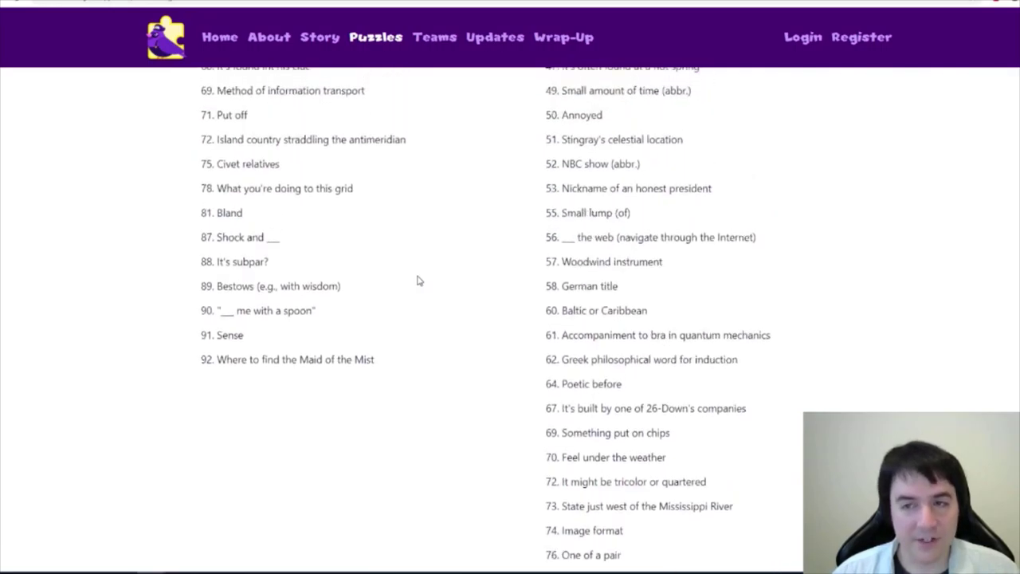
scroll(430, 286, "up", 10)
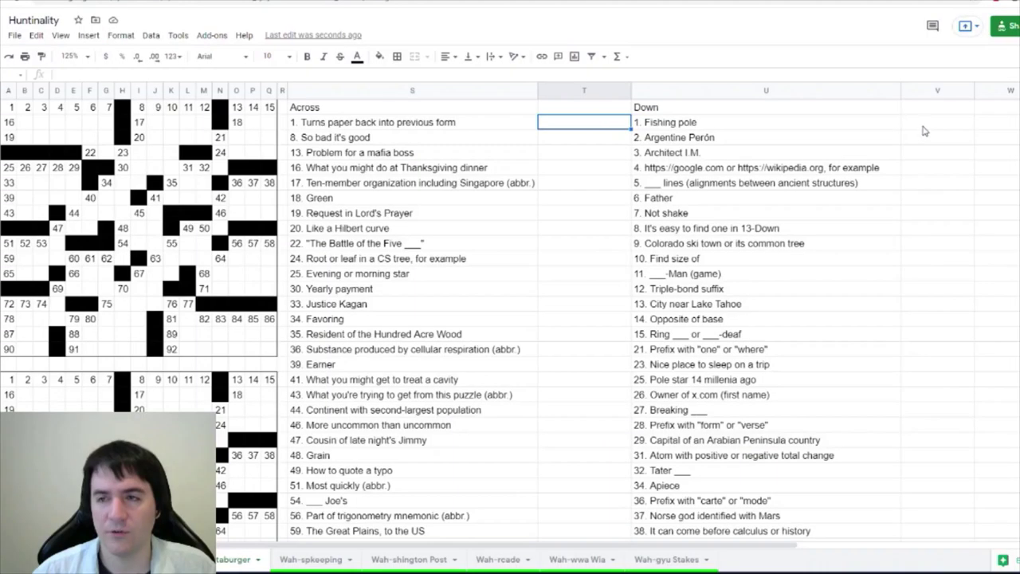
left_click(924, 128)
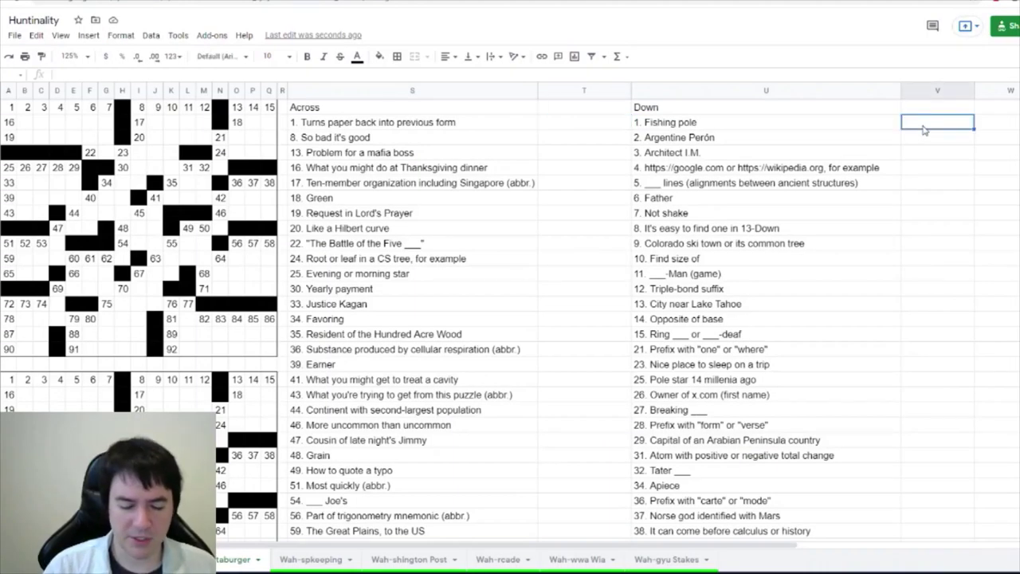
- Enter the answers ROD and URL, then OVEREAT for 16-Across
type("ROD")
key("Return")
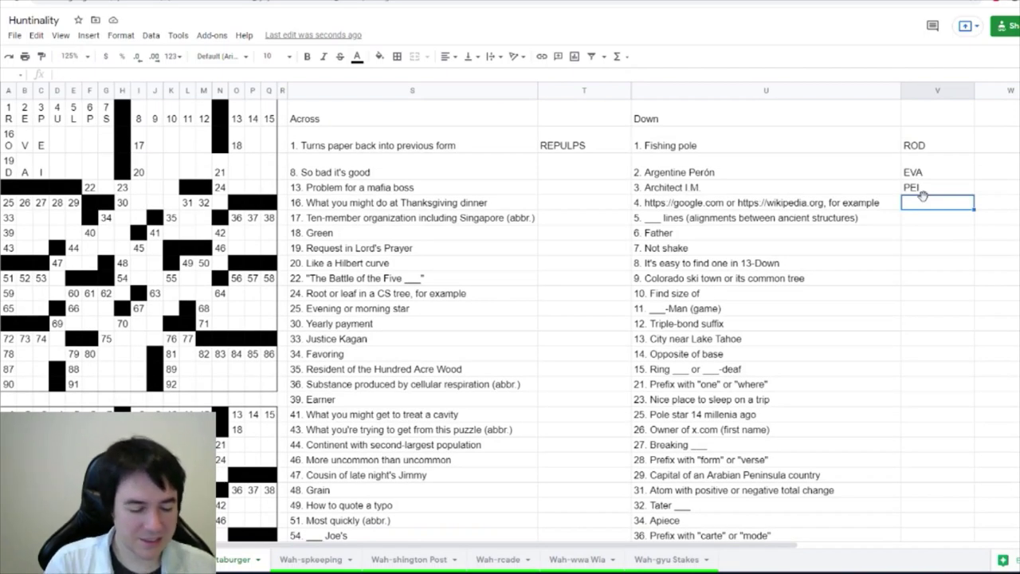
type("URL")
key("Return")
left_click(528, 207)
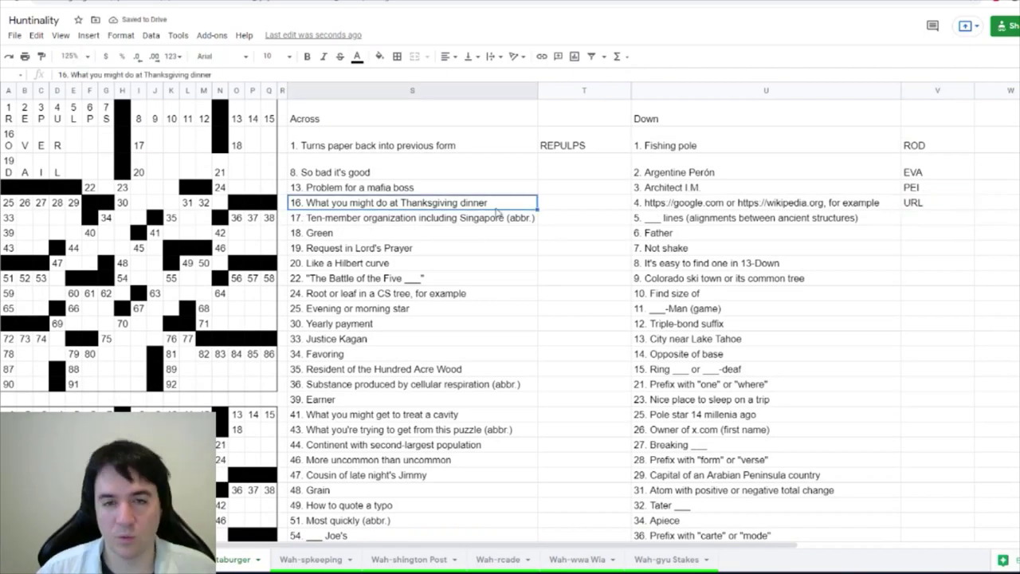
left_click(554, 206)
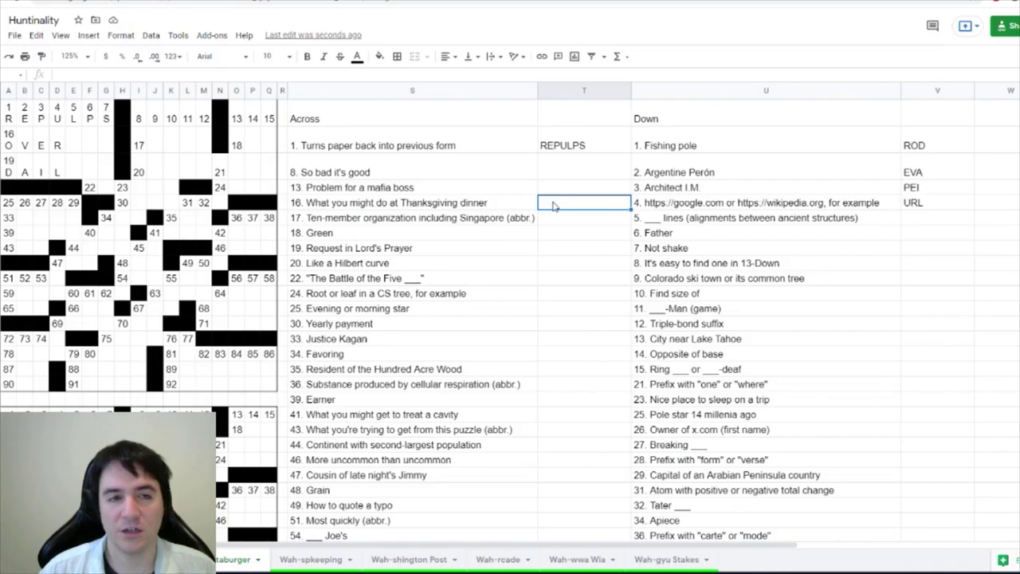
type("OVEREAT")
key("Return")
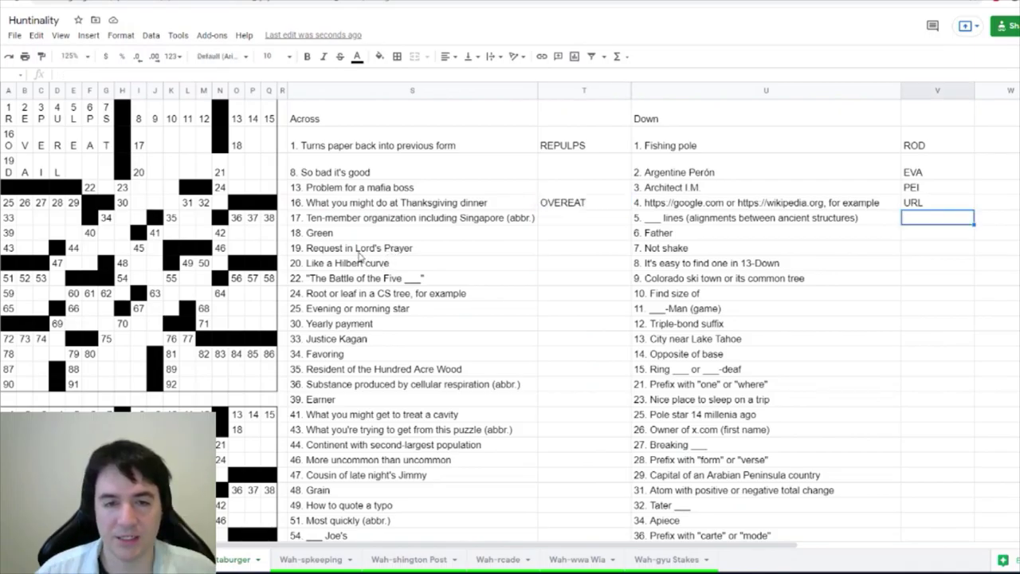
- Enter the tentative answer DAILY BREAD? for 19-Across
left_click(361, 252)
left_click(555, 252)
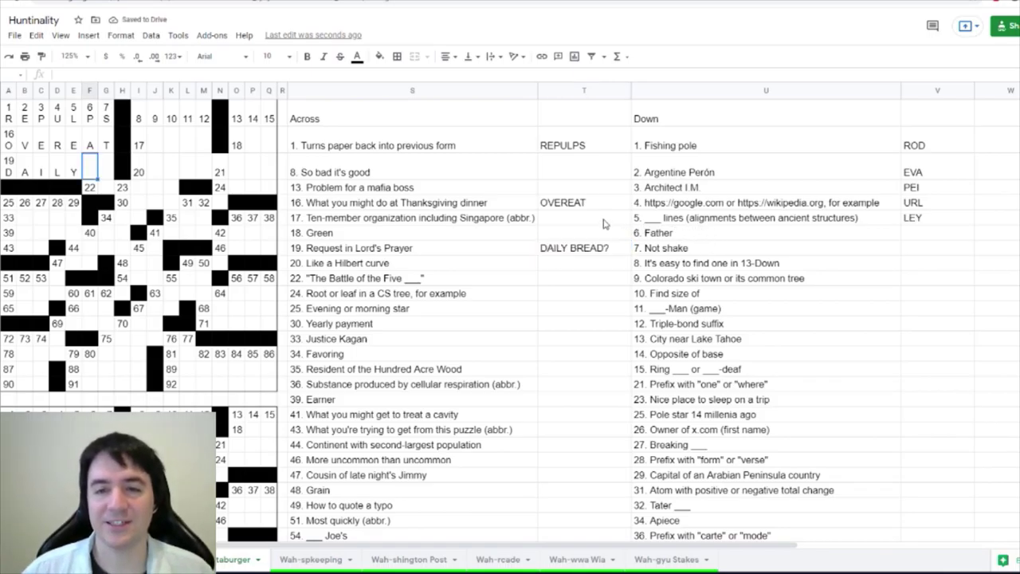
left_click(611, 249)
key("Return")
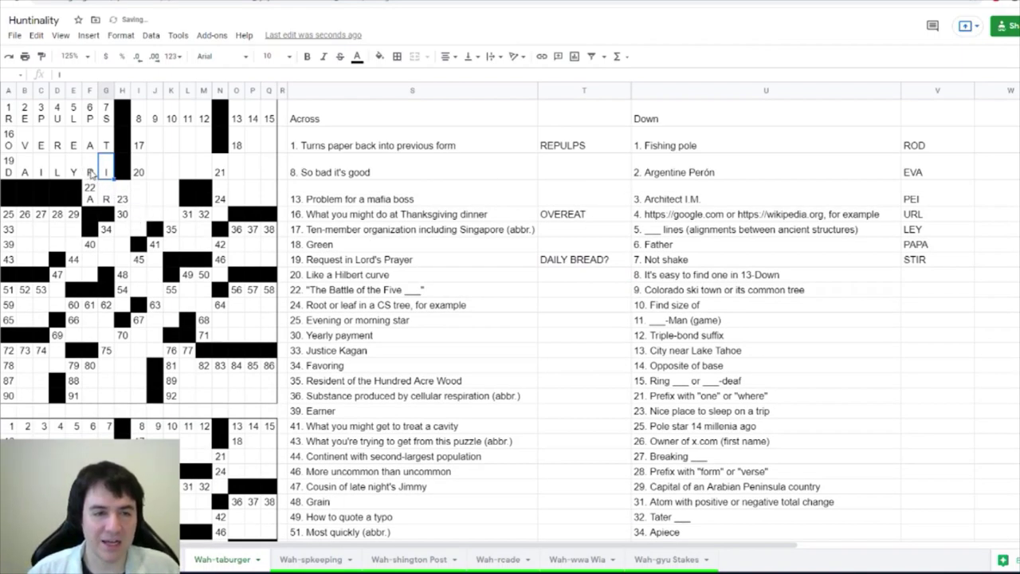
key("Left")
- Remove the question mark from DAILY BREAD and shade it and its P and I squares yellow
key("ctrl+z")
left_click(380, 56)
left_click(420, 116)
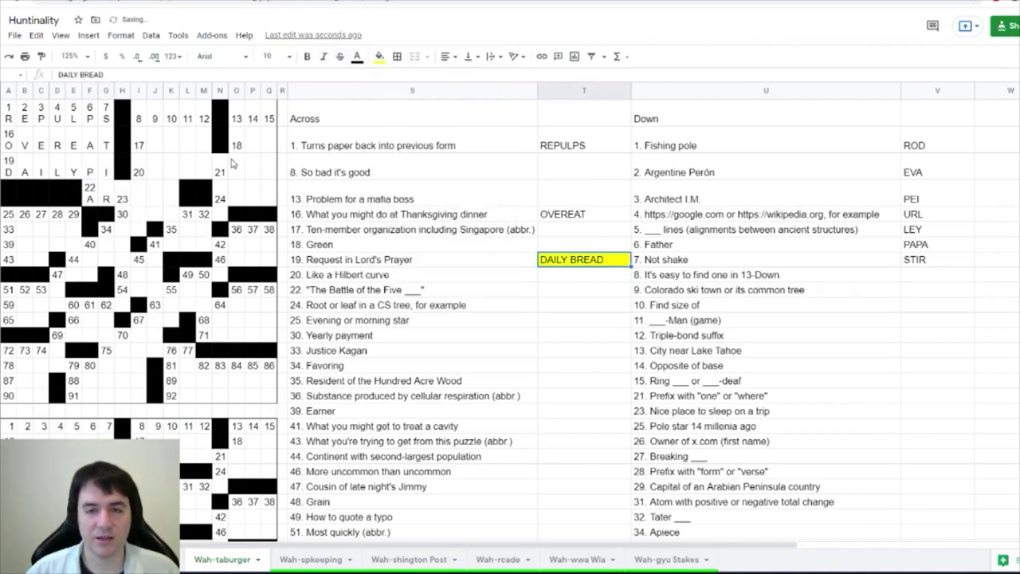
left_click(380, 56)
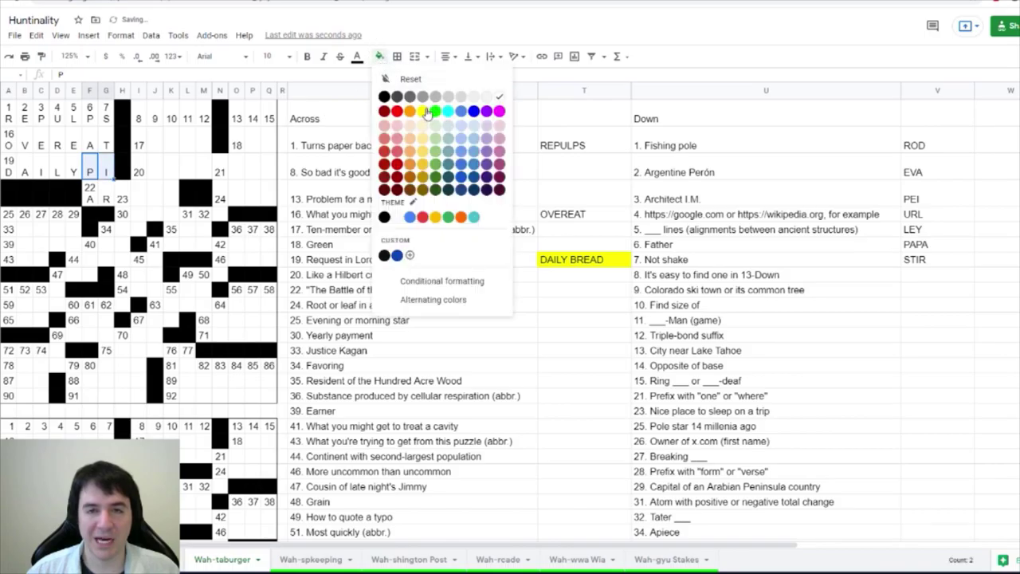
left_click(426, 115)
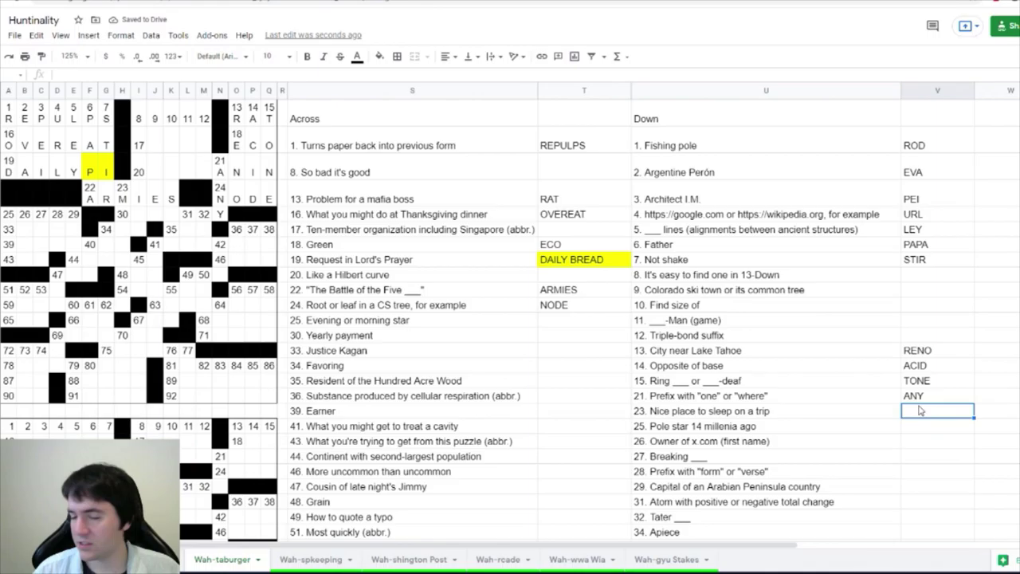
- Complete grid row 20 as SPACE by adding the letter A
left_click(359, 279)
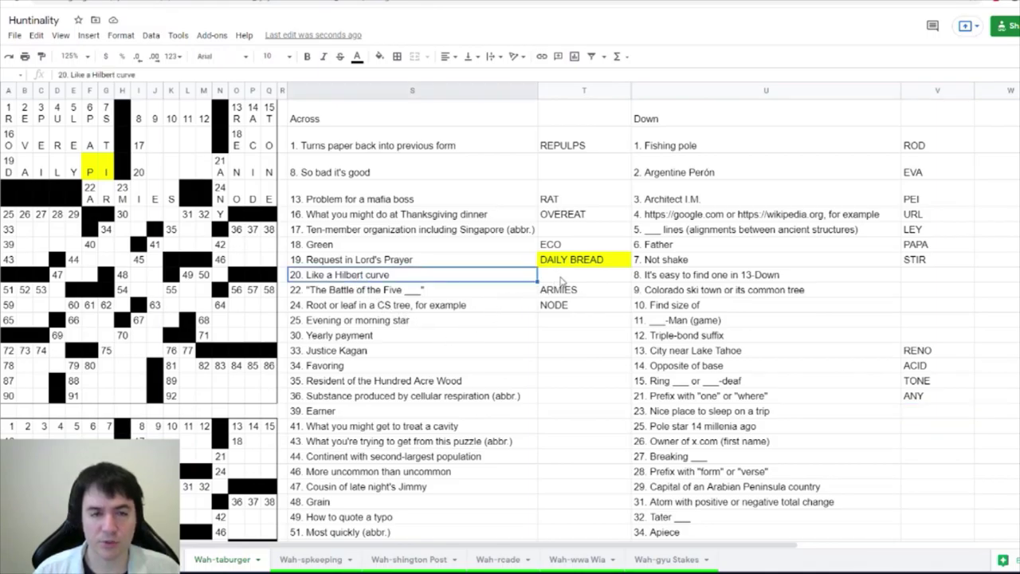
left_click_drag(223, 170, 272, 177)
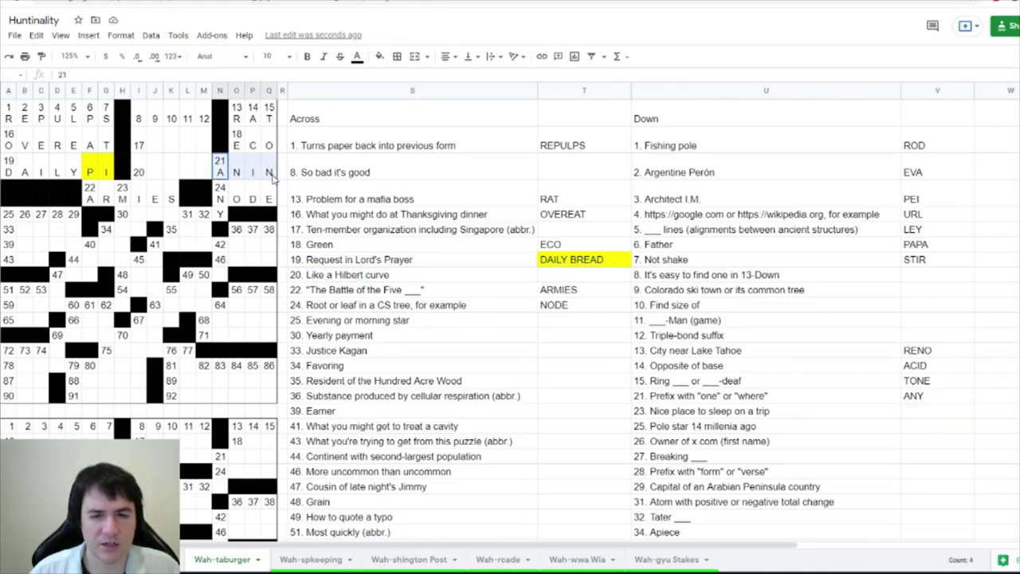
left_click(221, 169)
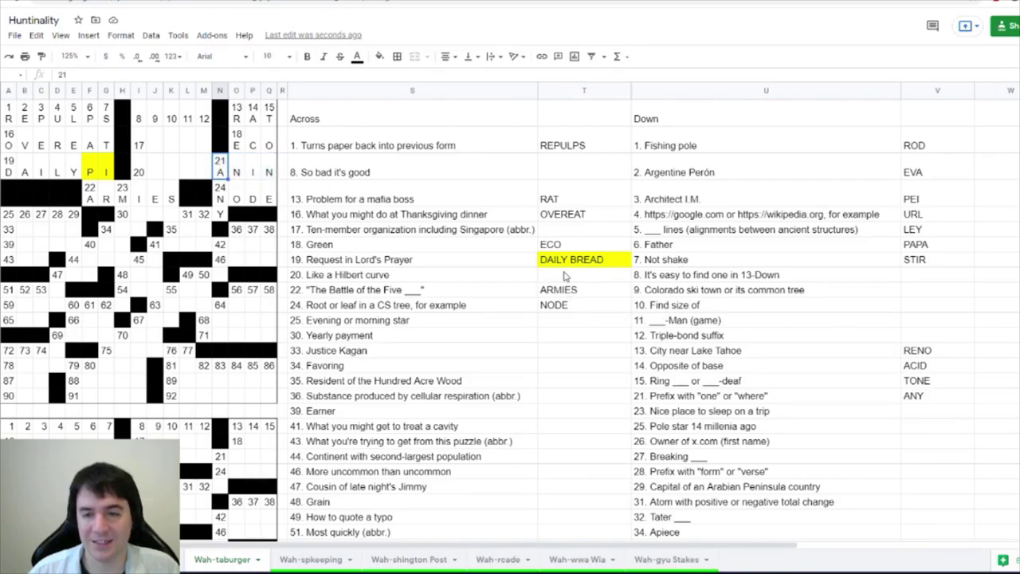
left_click(171, 169)
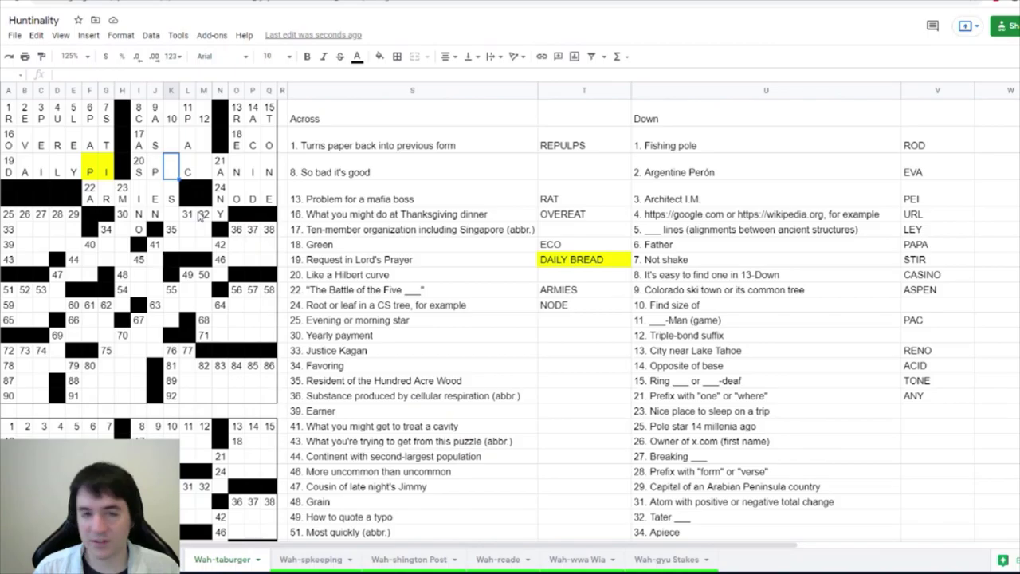
type("A")
key("Tab")
key("Tab")
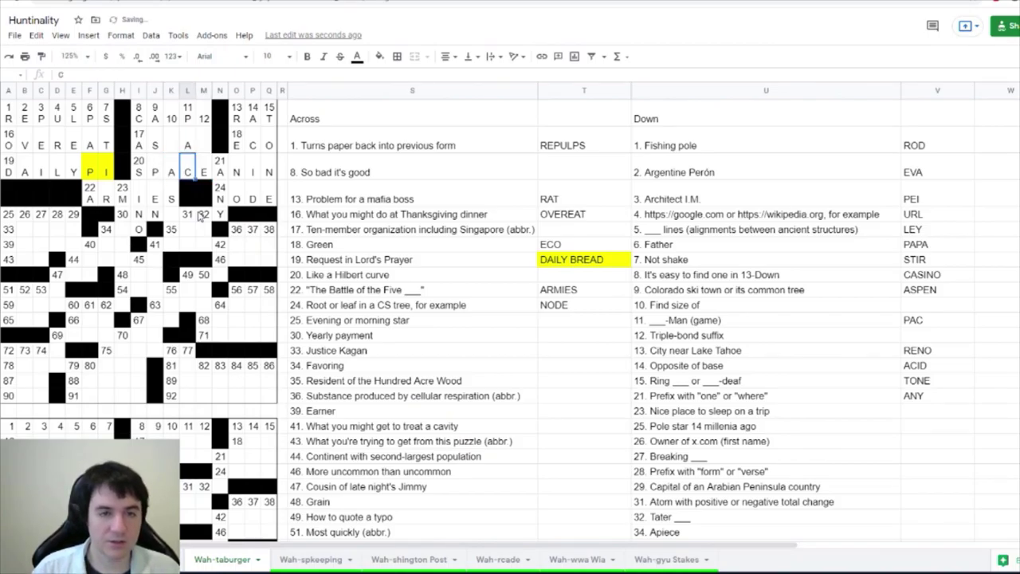
scroll(201, 217, "down", 5)
left_click(584, 185)
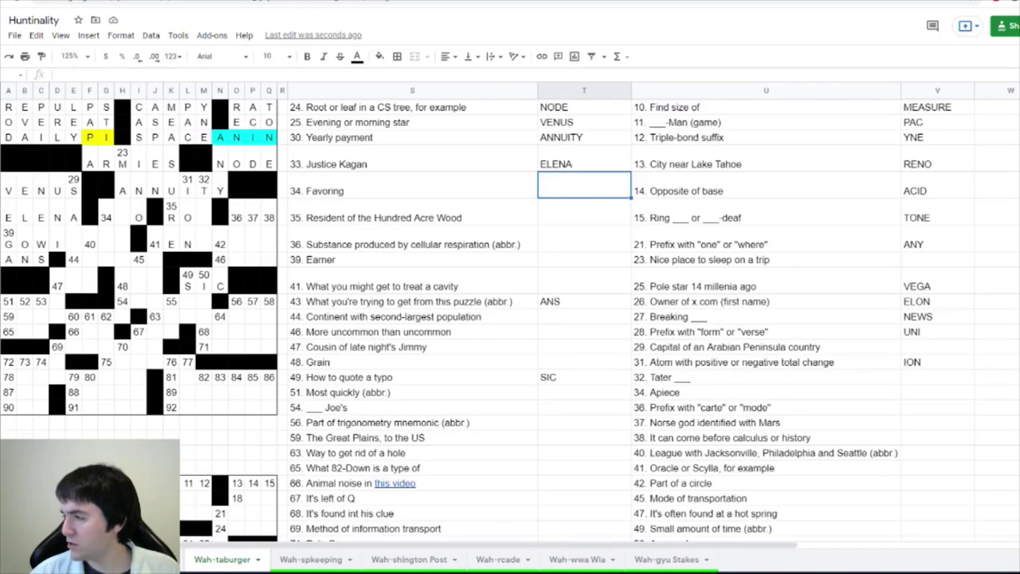
- Complete GOWINNER in the grid by adding NER at square 40
left_click(30, 245)
left_click(43, 249)
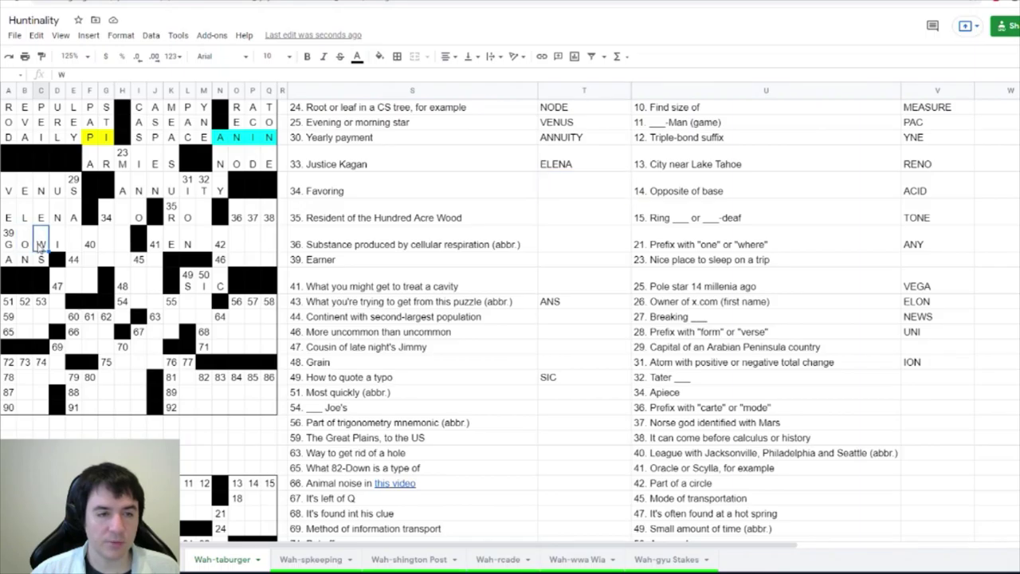
left_click(27, 249)
left_click(9, 247)
left_click(26, 247)
left_click(94, 243)
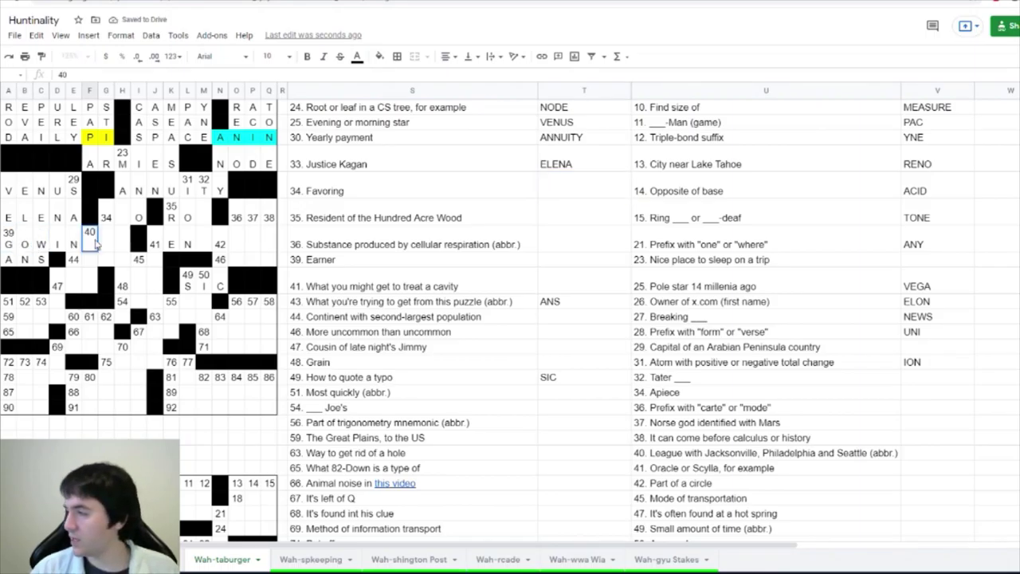
double_click(95, 245)
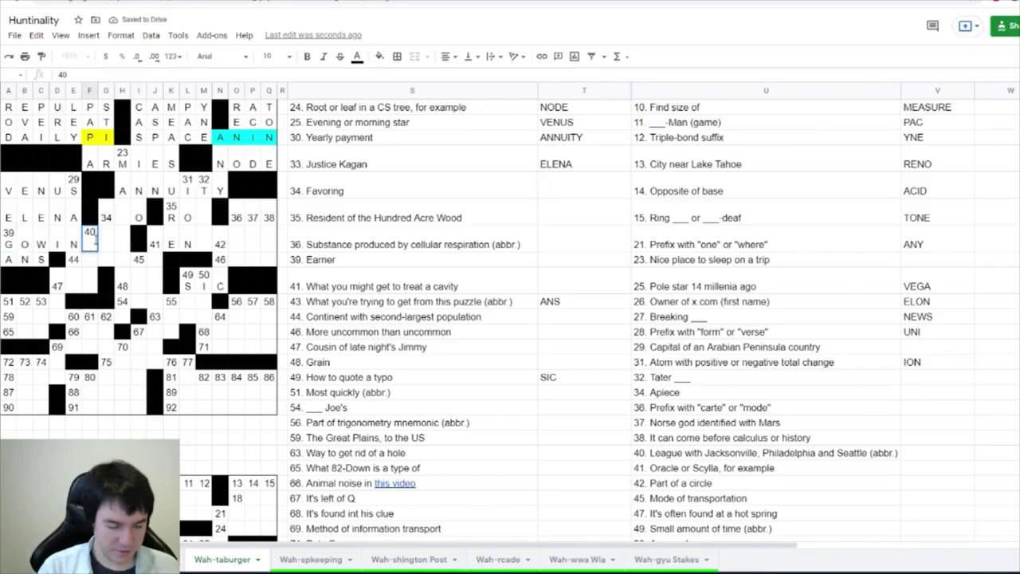
type("NER")
key("Return")
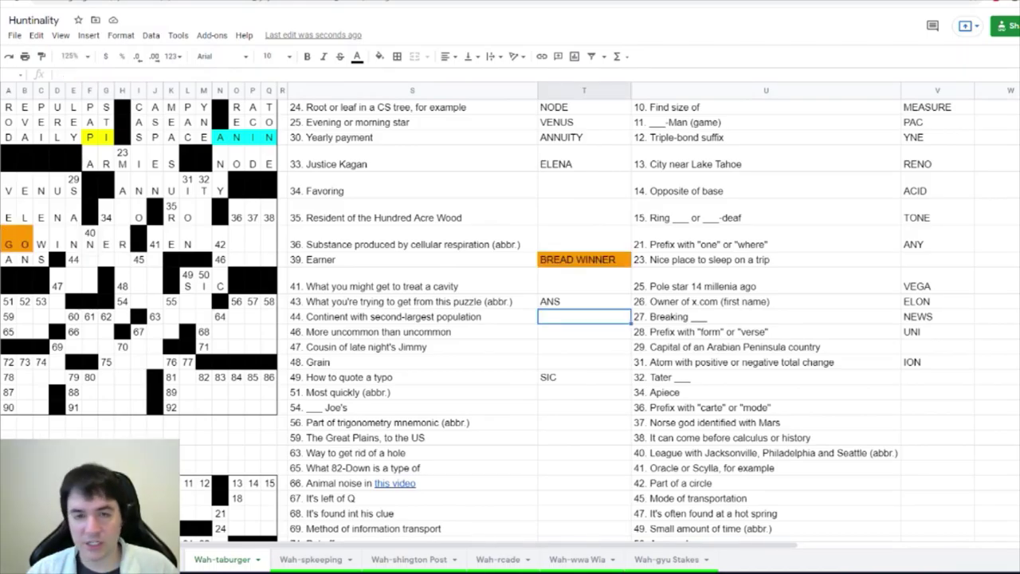
- Review the SPACE FILLING, VENUS and BREAD WINNER answers in the clue list
scroll(549, 203, "up", 3)
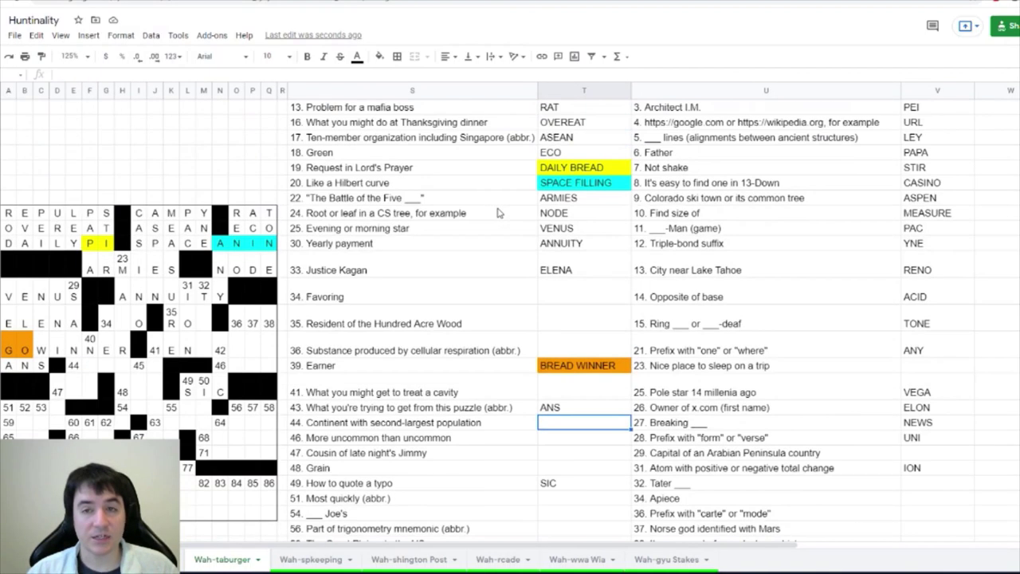
left_click(557, 188)
double_click(605, 188)
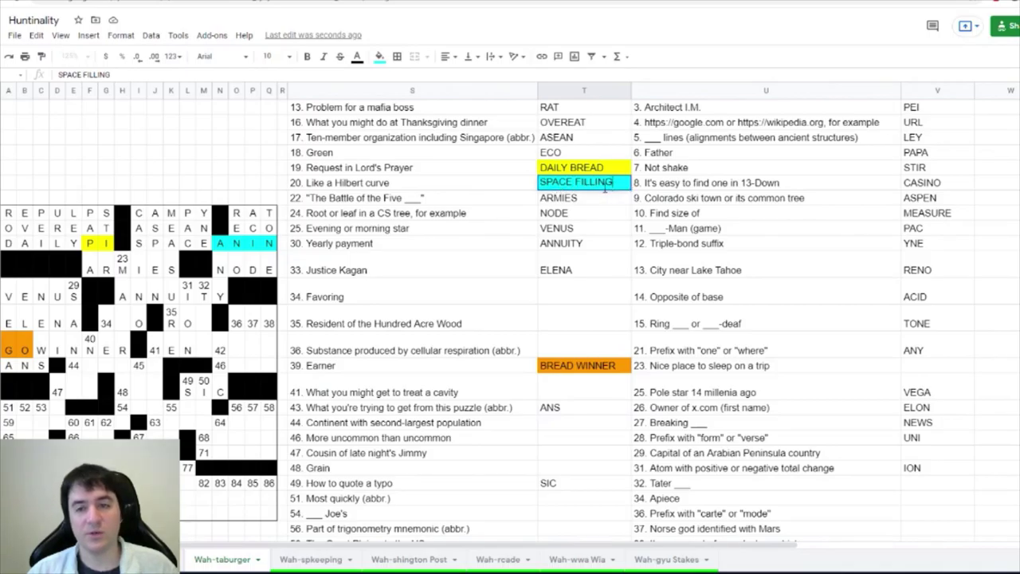
left_click(608, 231)
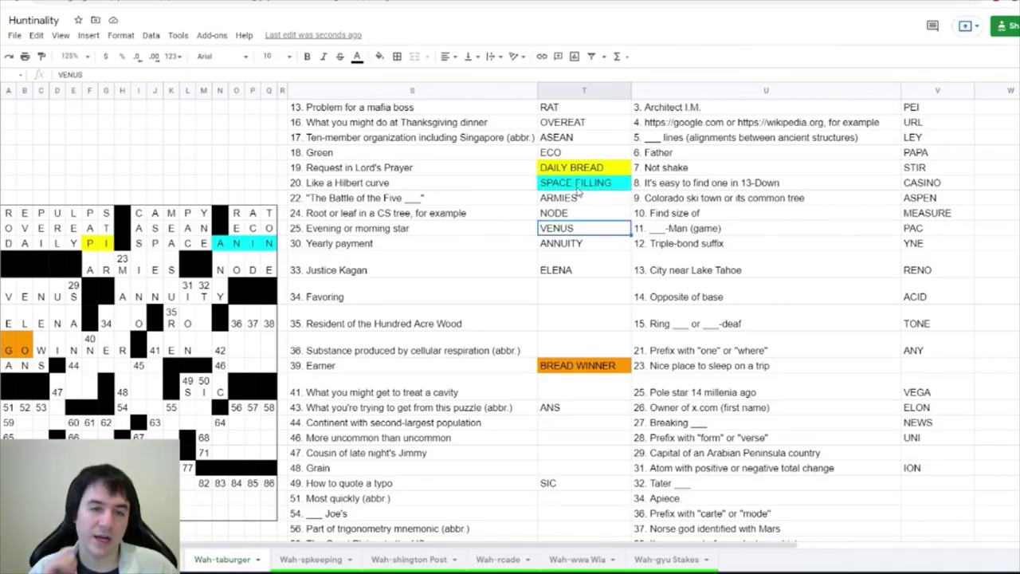
scroll(580, 191, "down", 3)
left_click(584, 259)
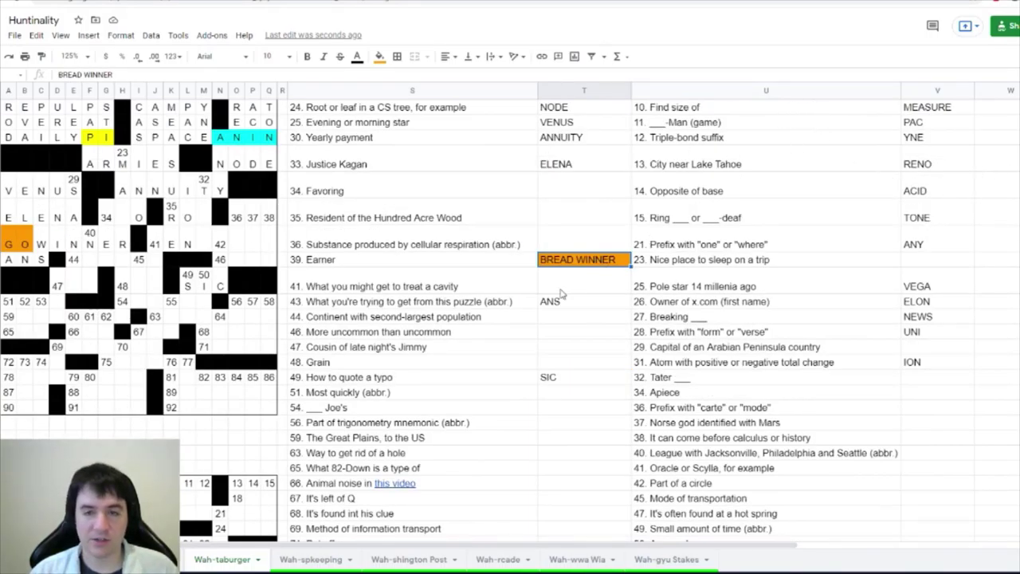
- Type Y after DENTAL in the grid and select the Y and R squares for colouring
left_click(254, 242)
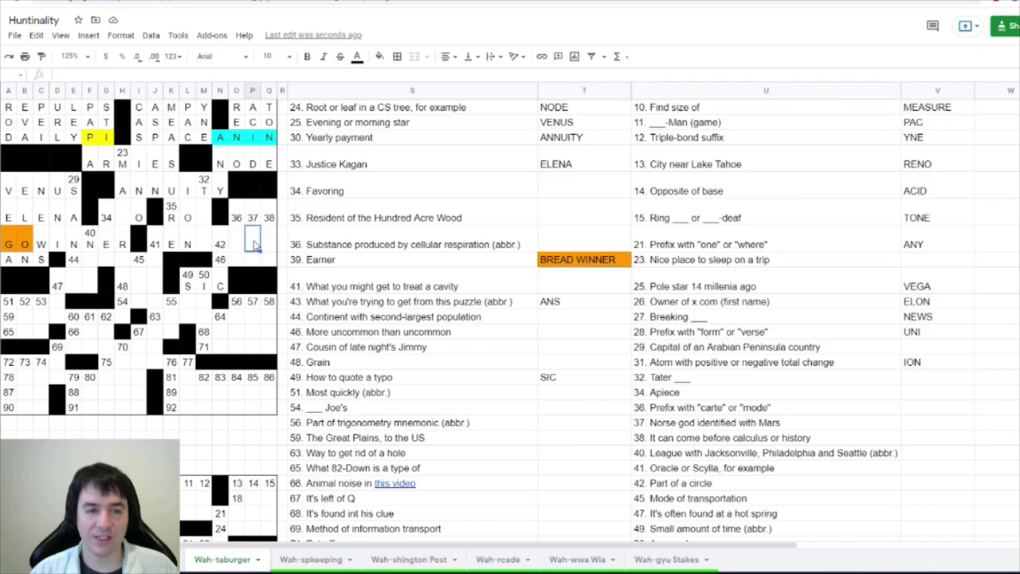
type("Y")
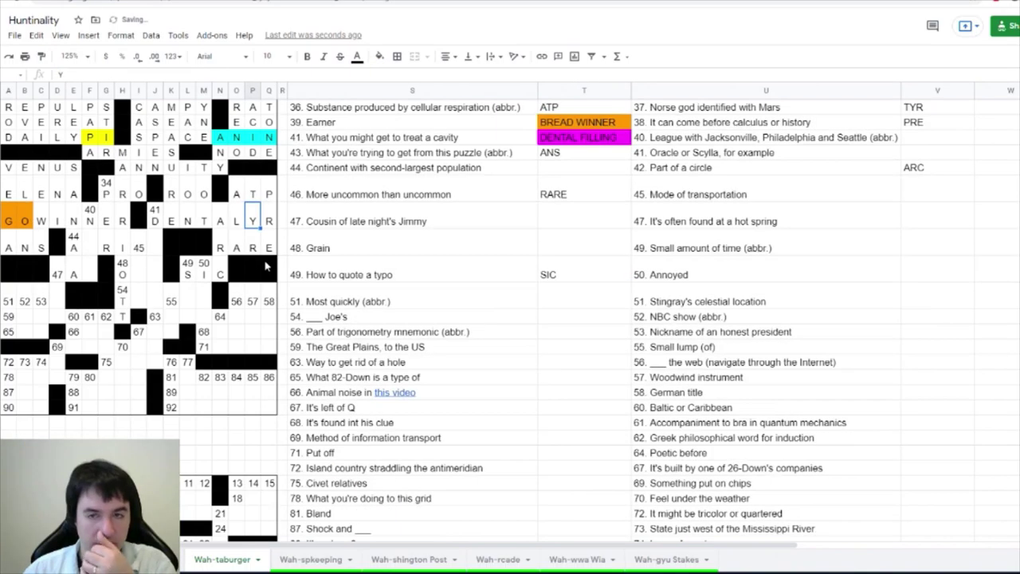
left_click_drag(268, 223, 251, 221)
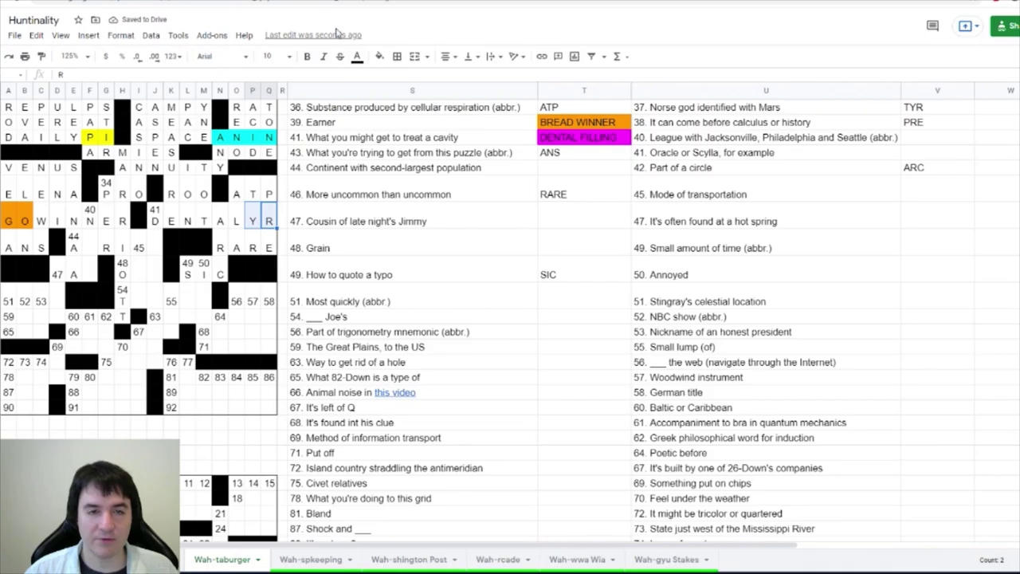
left_click(380, 56)
- Shade the Y and R squares magenta and enter ERROR for clue 68
left_click(513, 117)
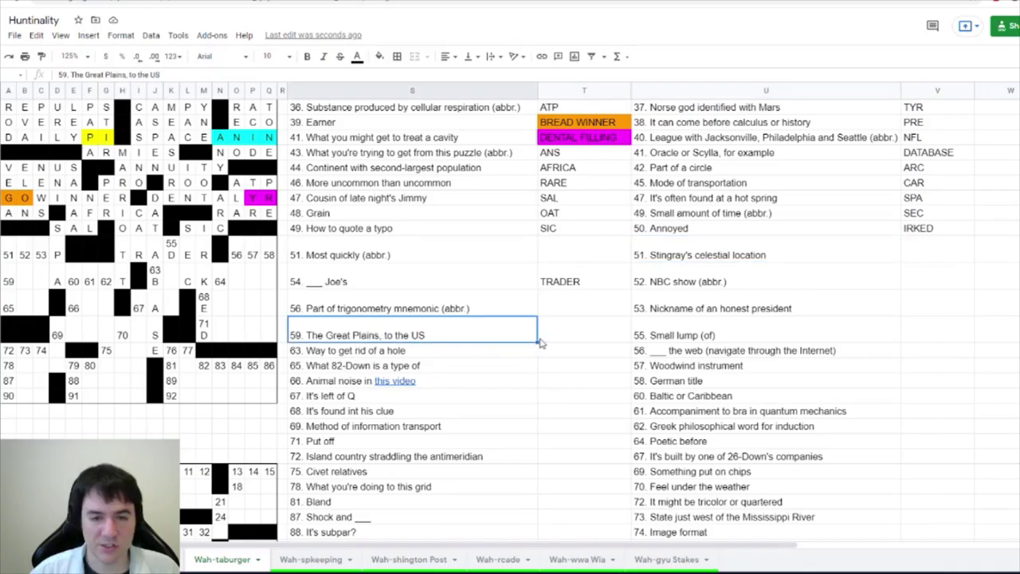
left_click(372, 333)
left_click(554, 330)
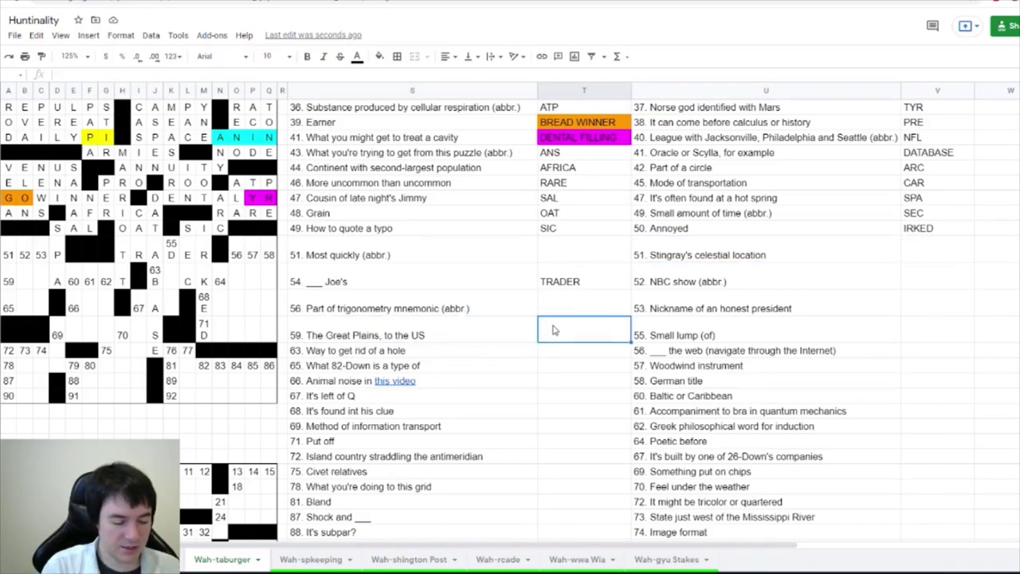
left_click(360, 416)
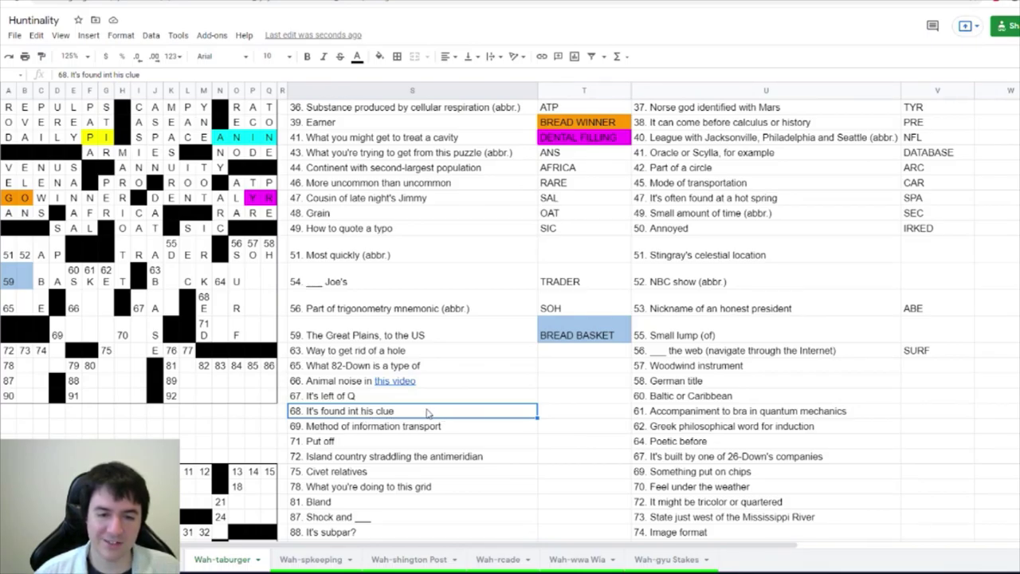
left_click(569, 411)
type("ERROR")
key("Return")
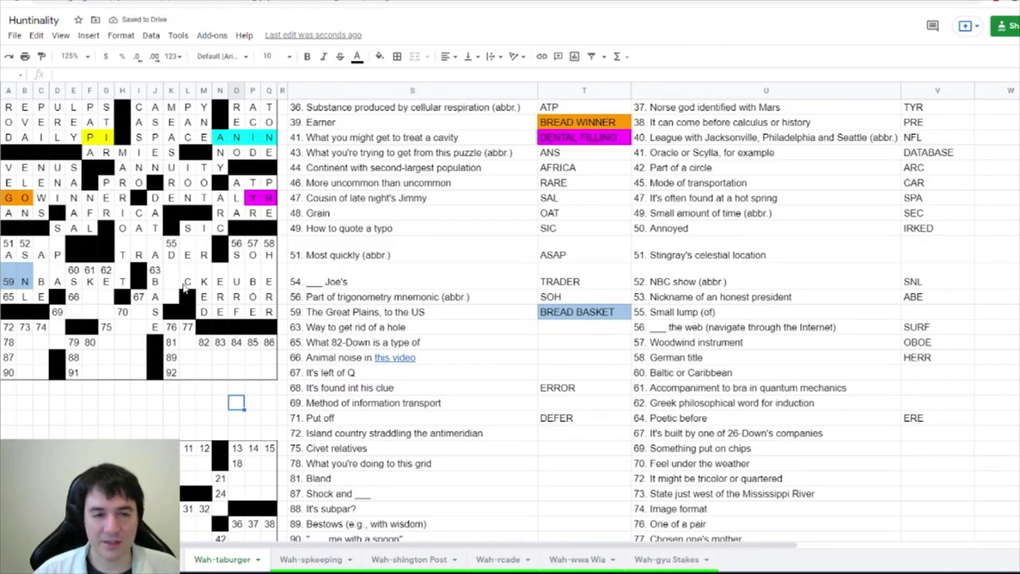
- Enter BACK as the answer to clue 63
left_click(584, 327)
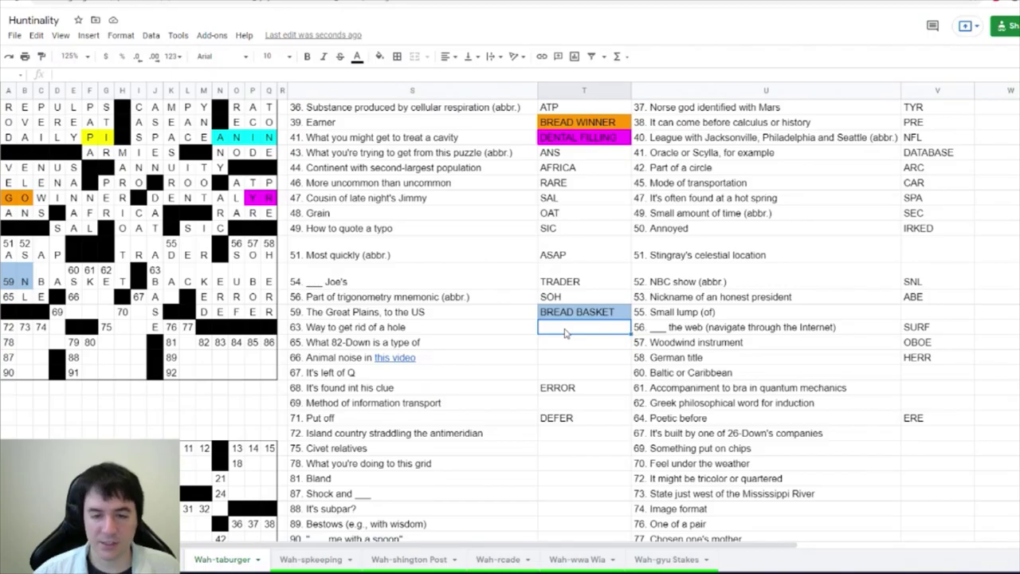
type("BACK")
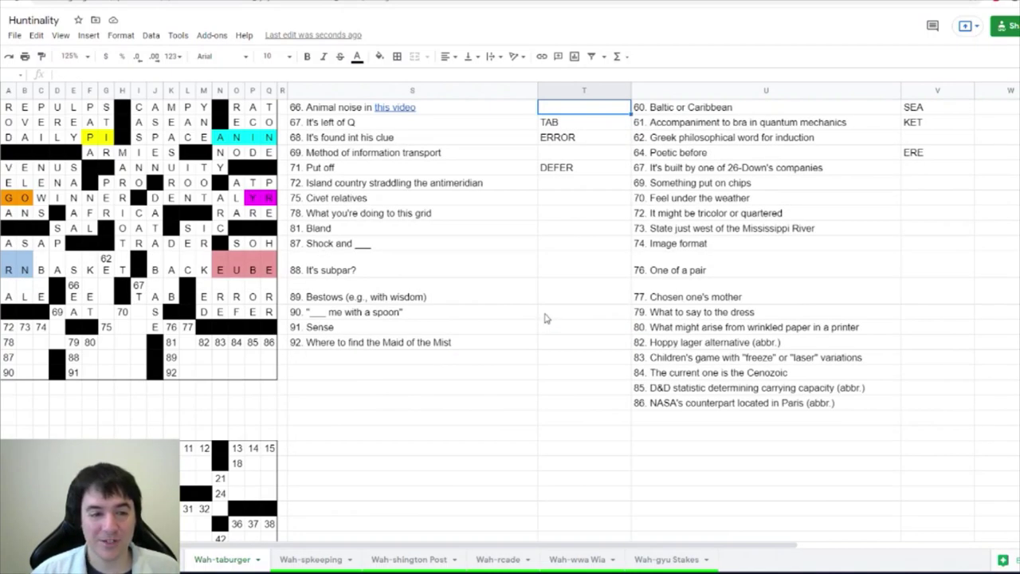
mouse_move(400, 109)
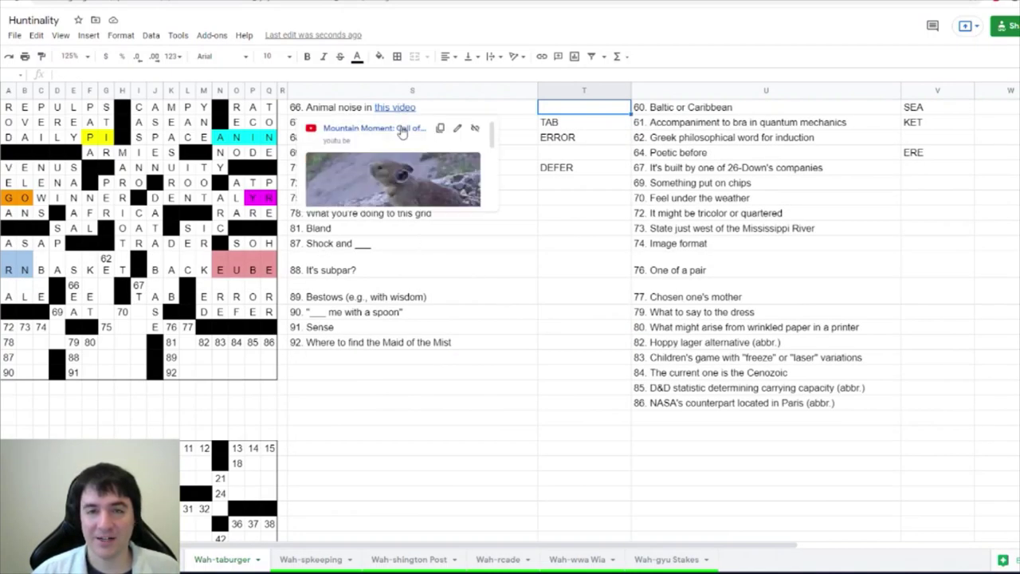
- Watch the pika video linked from clue 66, then return to the spreadsheet
left_click(576, 299)
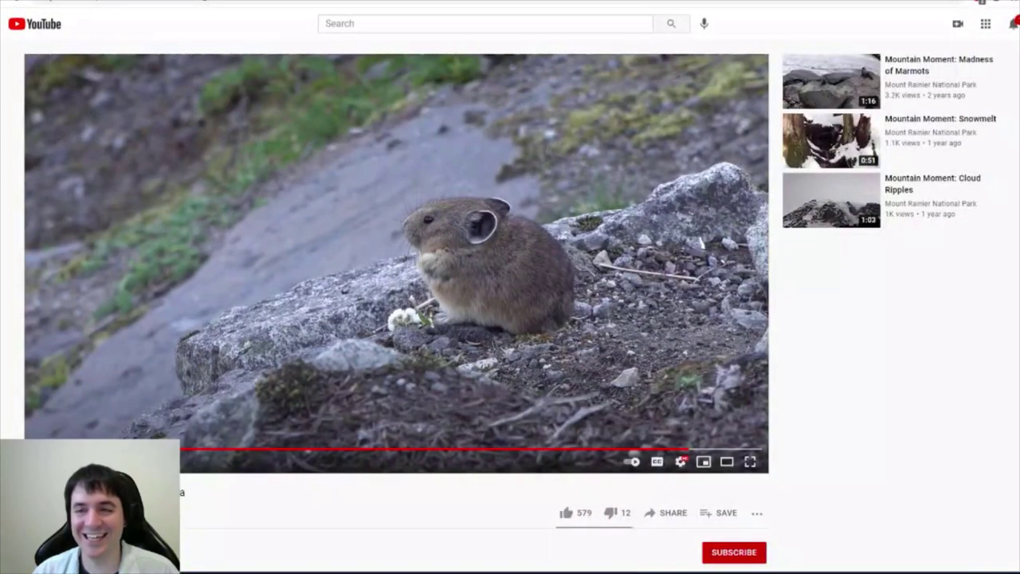
key("ctrl+Tab")
- Enter TAG as the answer to clue 83
left_click(701, 366)
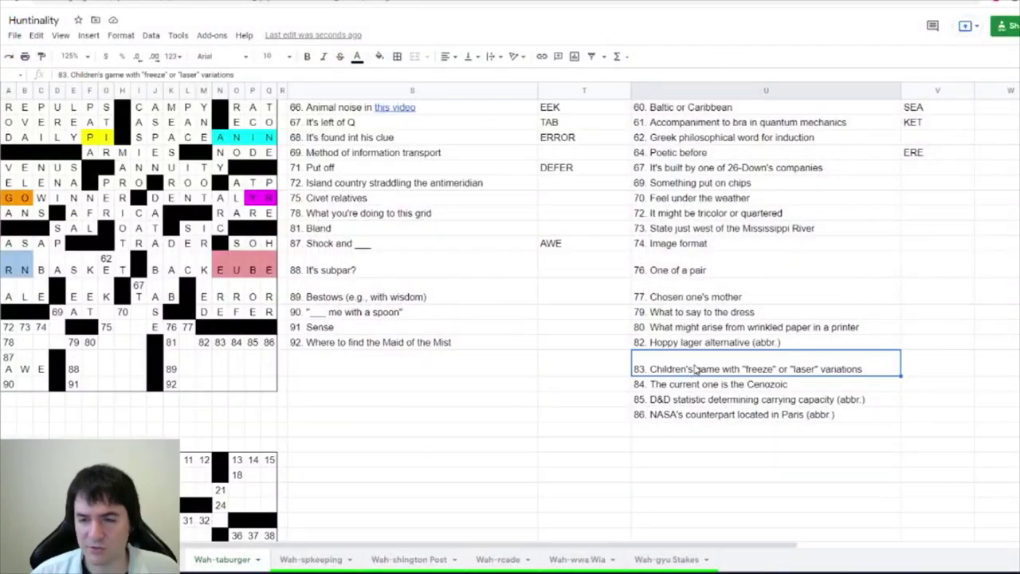
left_click(931, 365)
type("TAG")
key("Return")
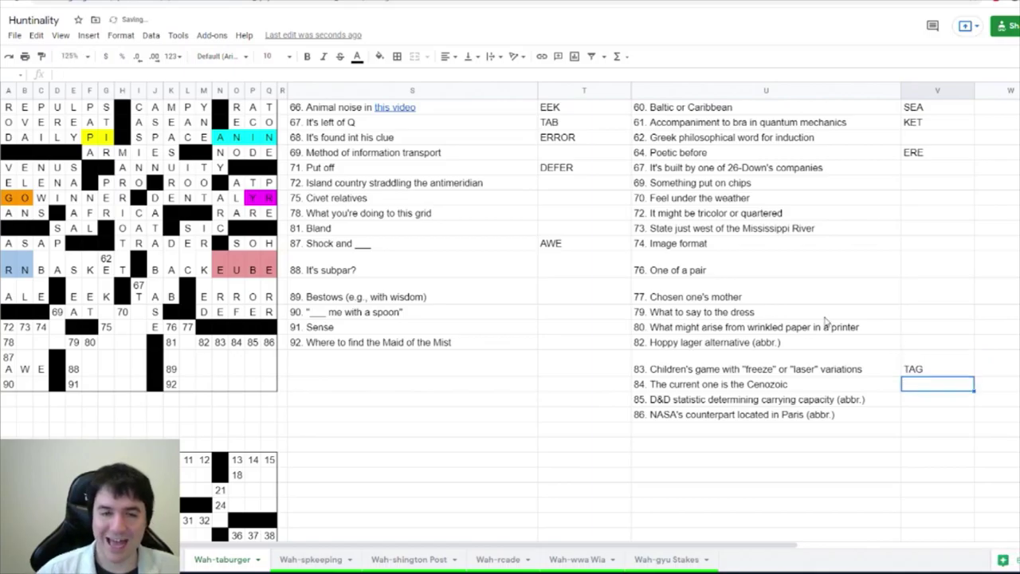
- Fill NIAGARA into grid answer 92 for the Maid of the Mist clue
left_click(345, 348)
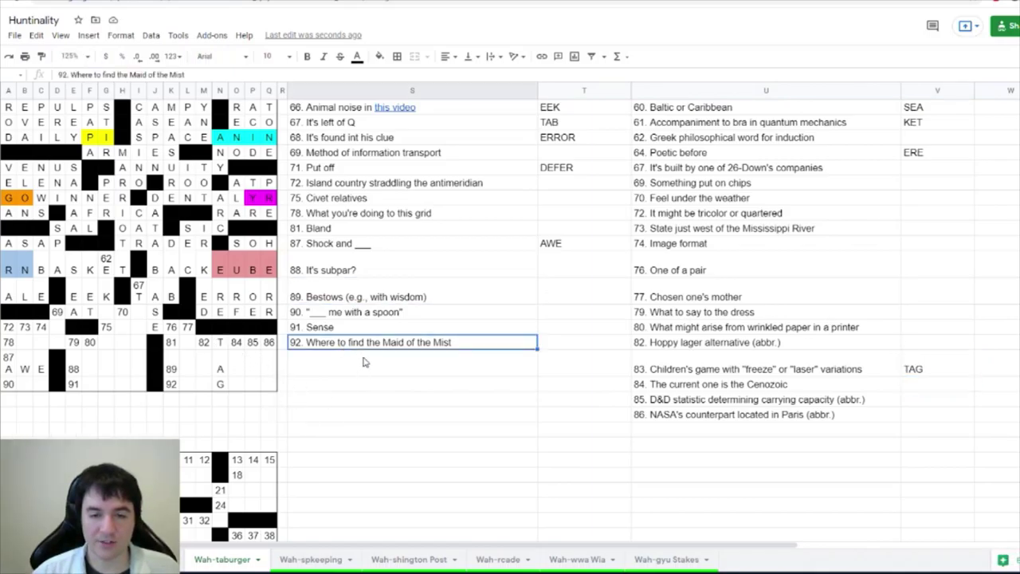
left_click(169, 388)
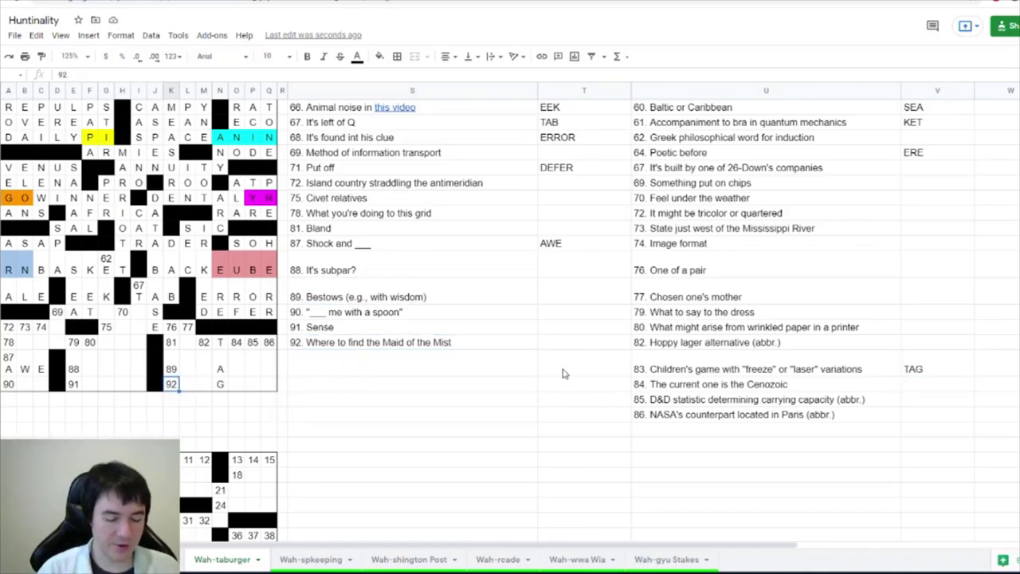
type("N")
key("Tab")
type("I")
key("Tab")
type("A")
key("Tab")
key("Tab")
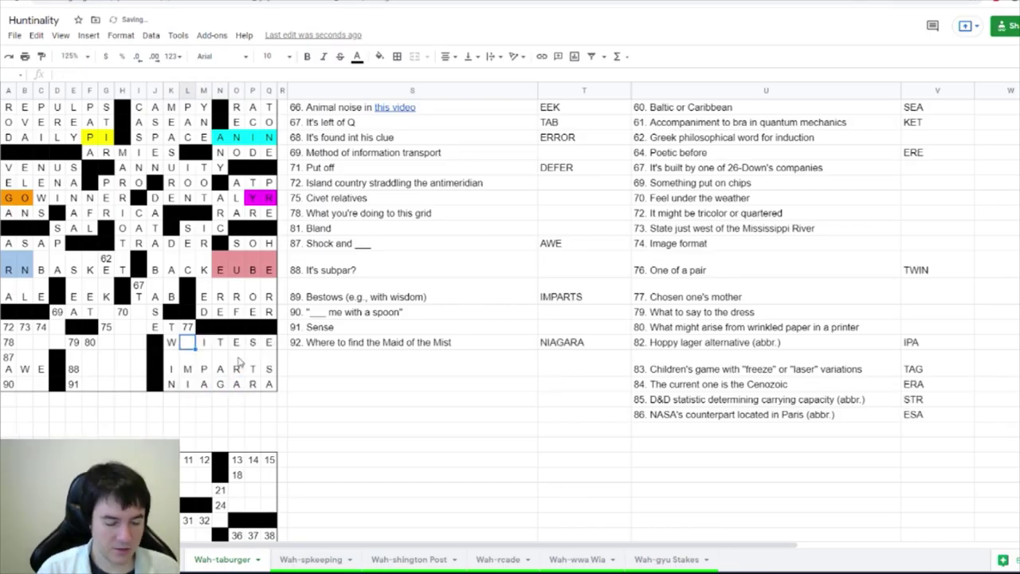
type("H")
key("Up")
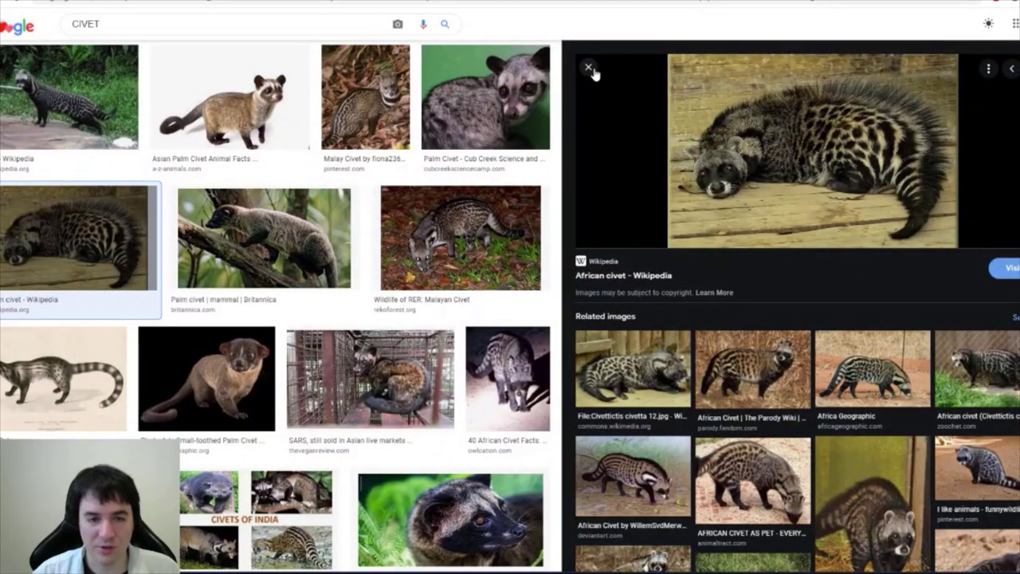
left_click(589, 70)
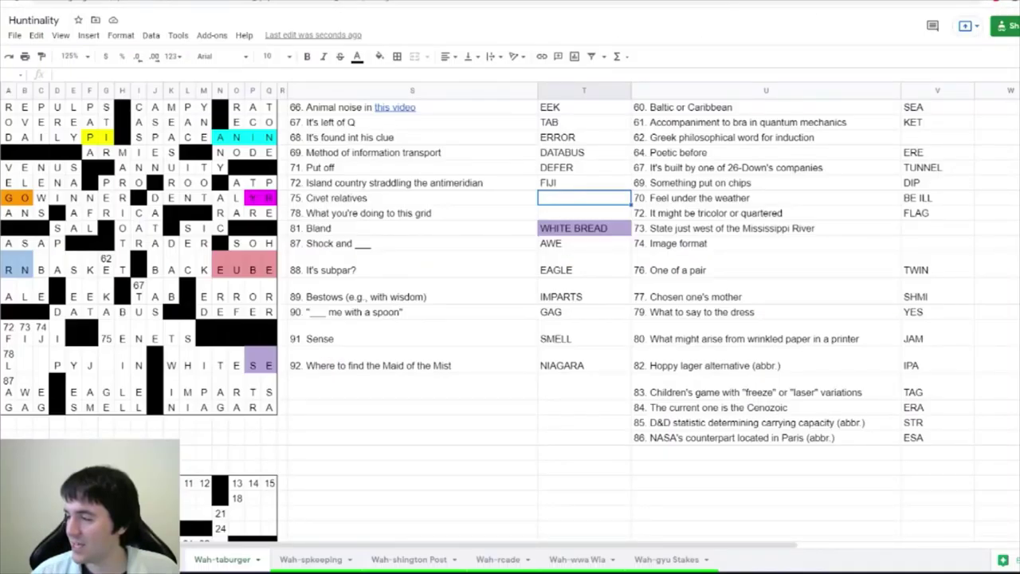
- Enter FILLING IN for clue 78, select its grid row, and view a genet image
left_click(577, 219)
type("FILL")
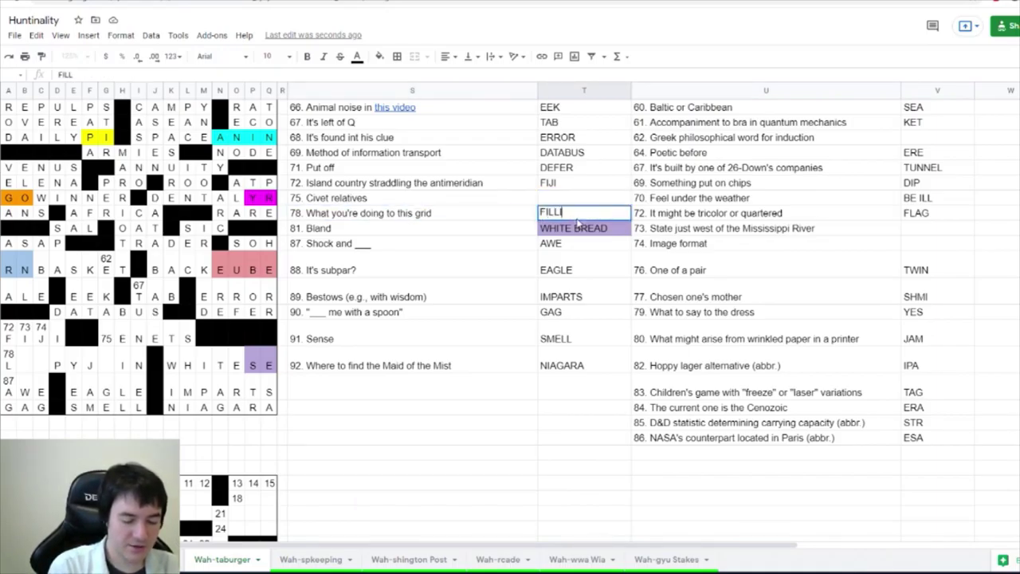
type("ING IN")
key("Return")
left_click(106, 362)
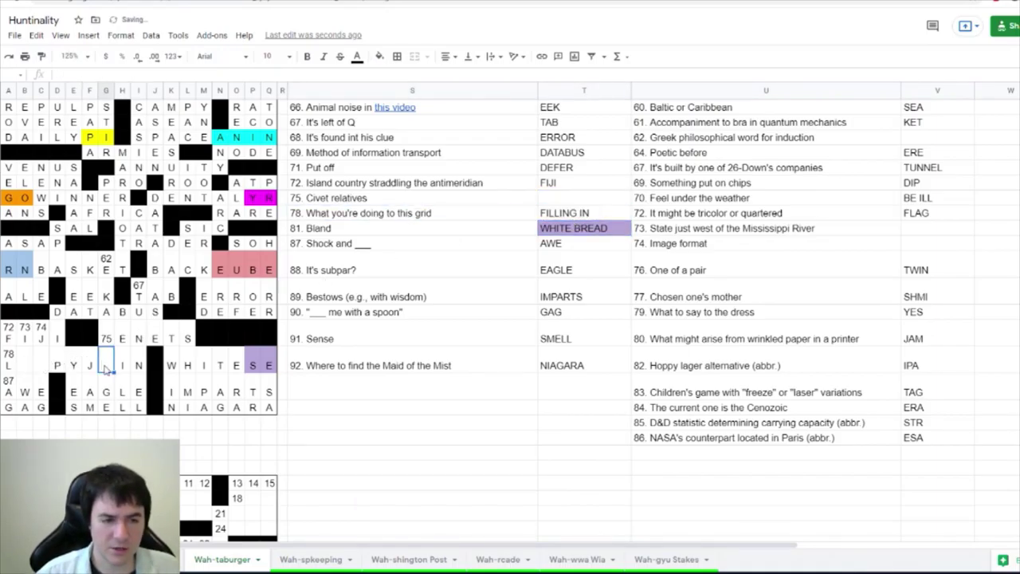
left_click_drag(13, 369, 110, 368)
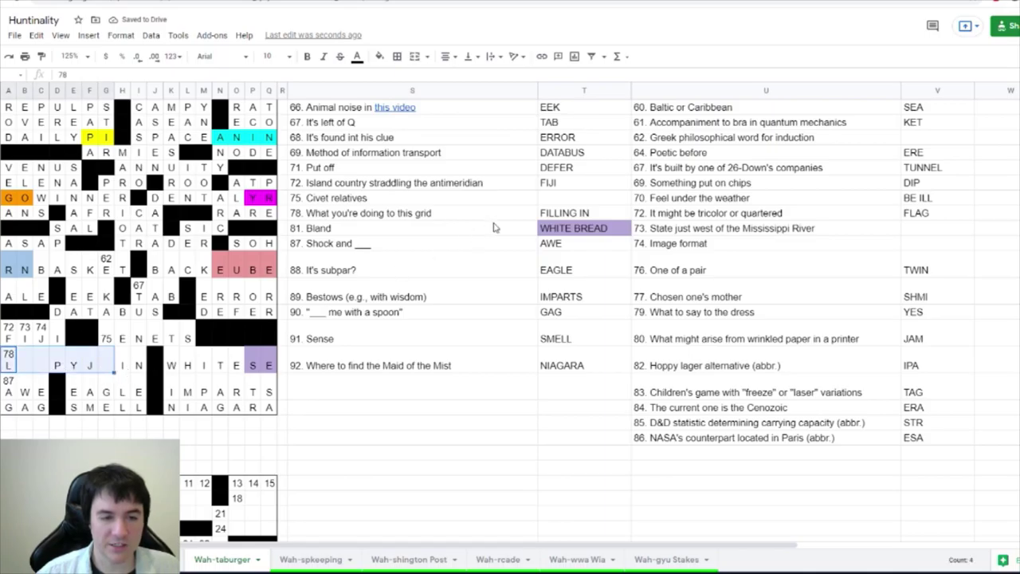
left_click(572, 217)
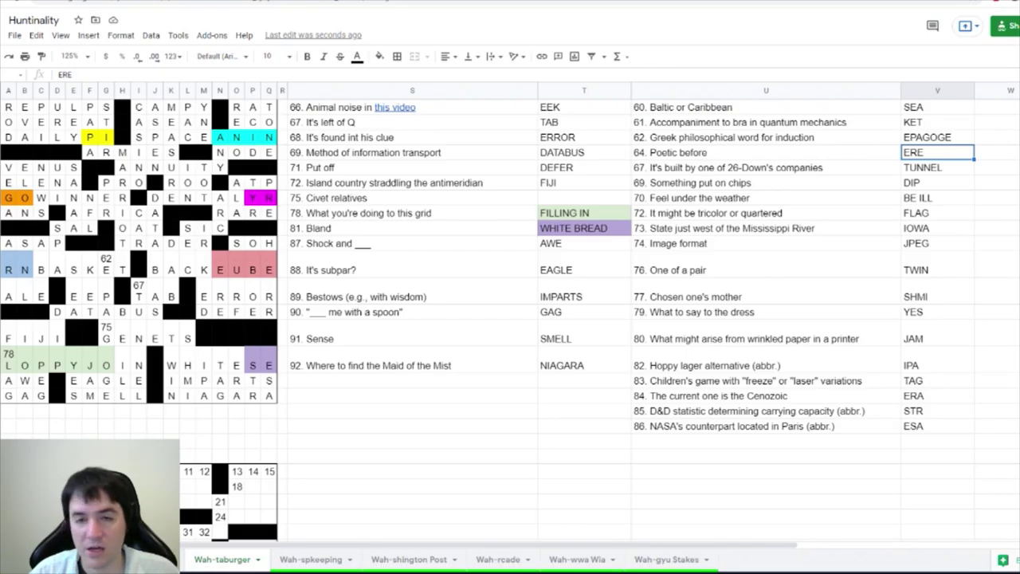
key("alt+Tab")
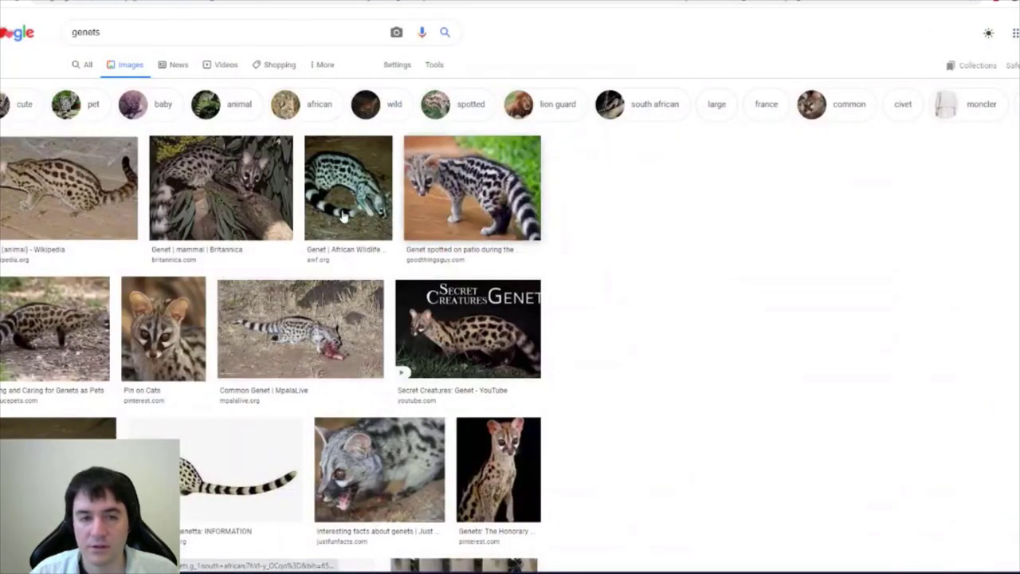
left_click(71, 193)
- Move the block of themed clues starting at 19 two rows down
key("alt+Tab")
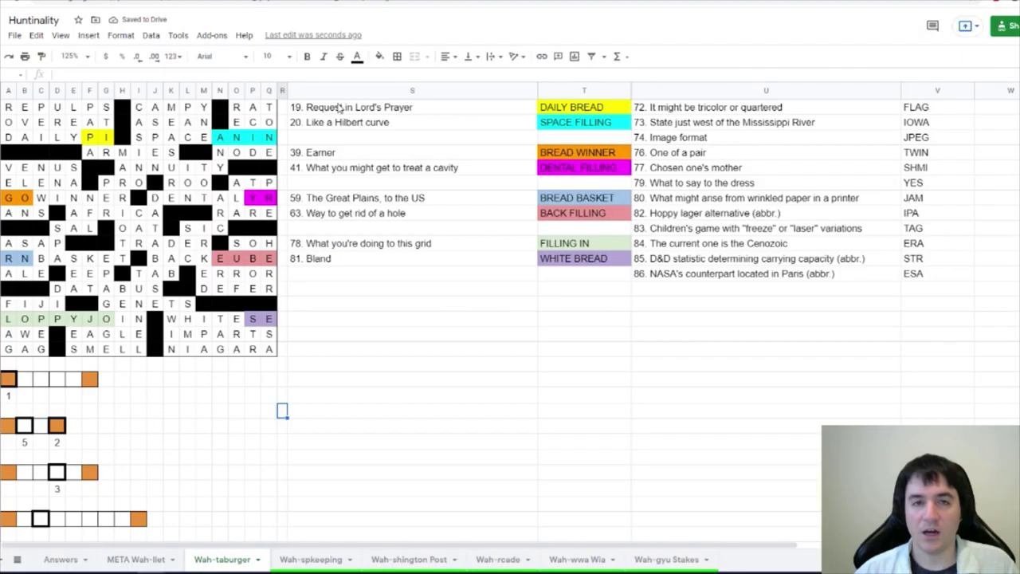
left_click_drag(350, 107, 568, 260)
left_click_drag(478, 272, 481, 296)
left_click(655, 350)
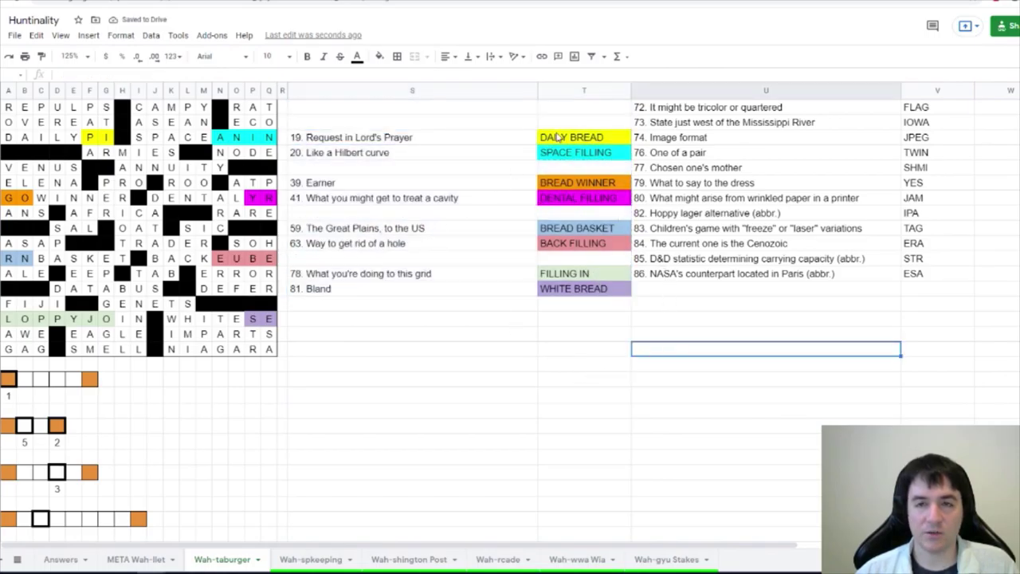
- Read the coloured theme letters in the grid and the letter strips below it
left_click(599, 140)
left_click(598, 153)
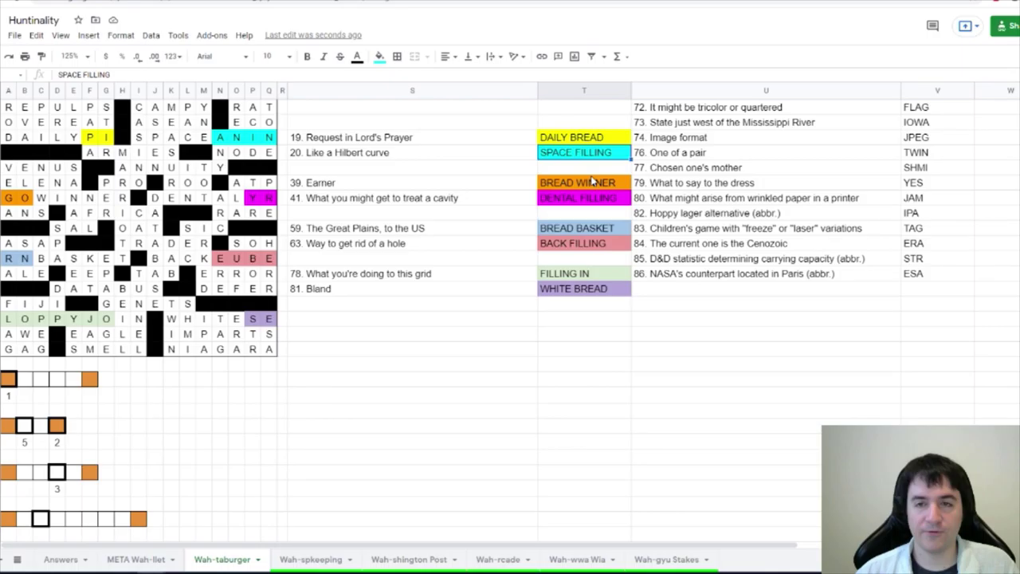
left_click(220, 137)
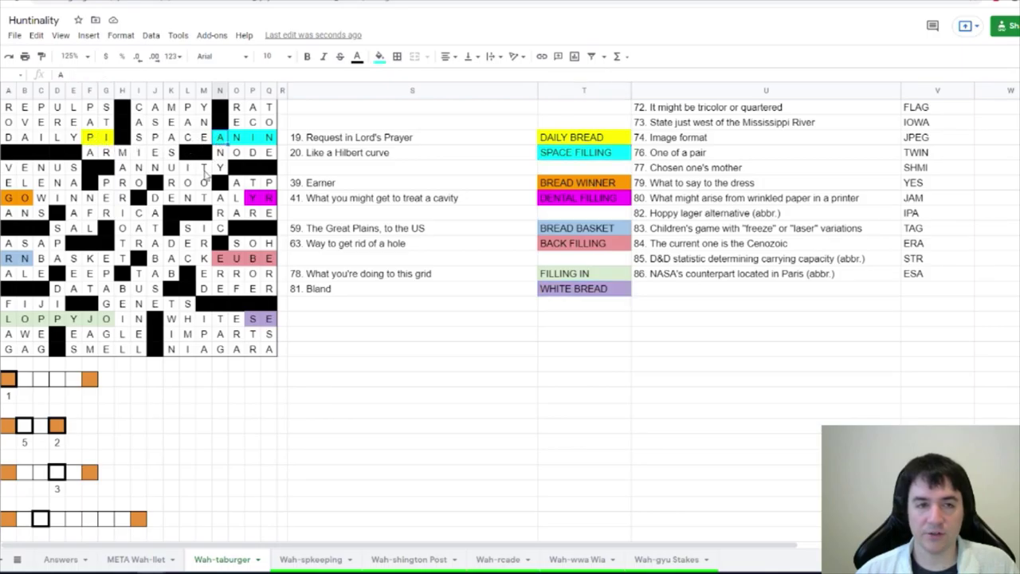
left_click(448, 349)
left_click(235, 426)
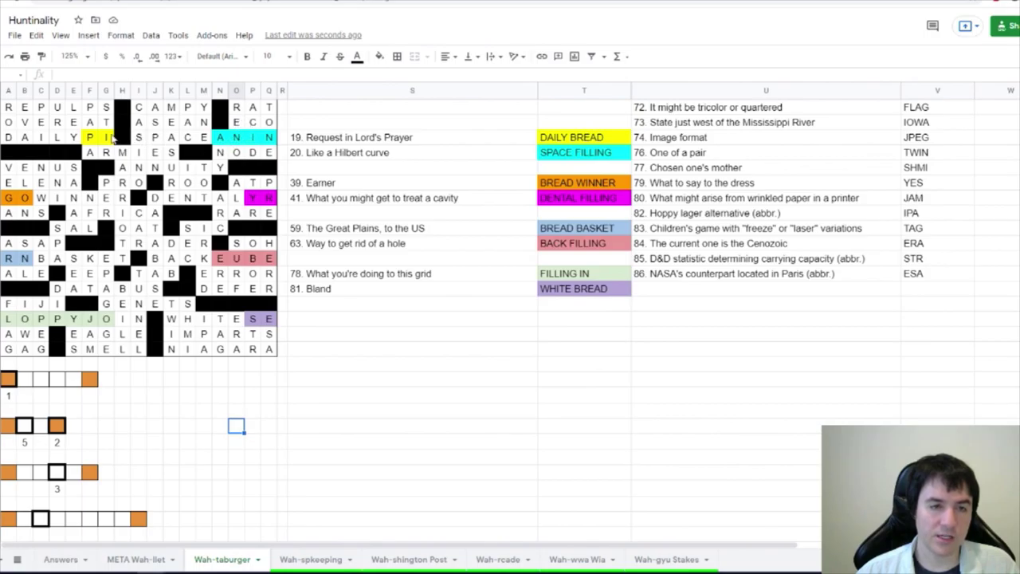
left_click(22, 379)
left_click_drag(22, 379, 91, 380)
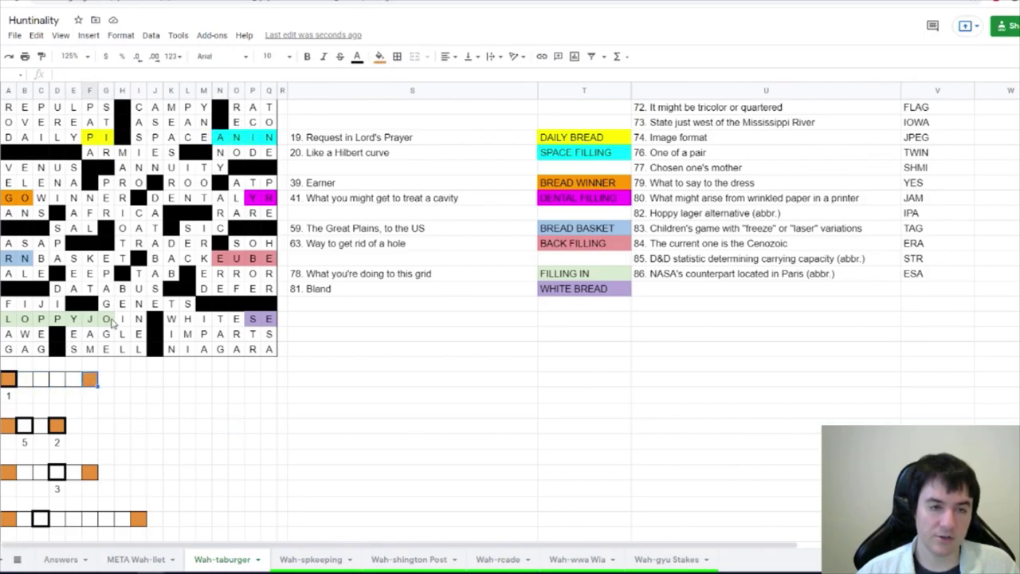
left_click(39, 426)
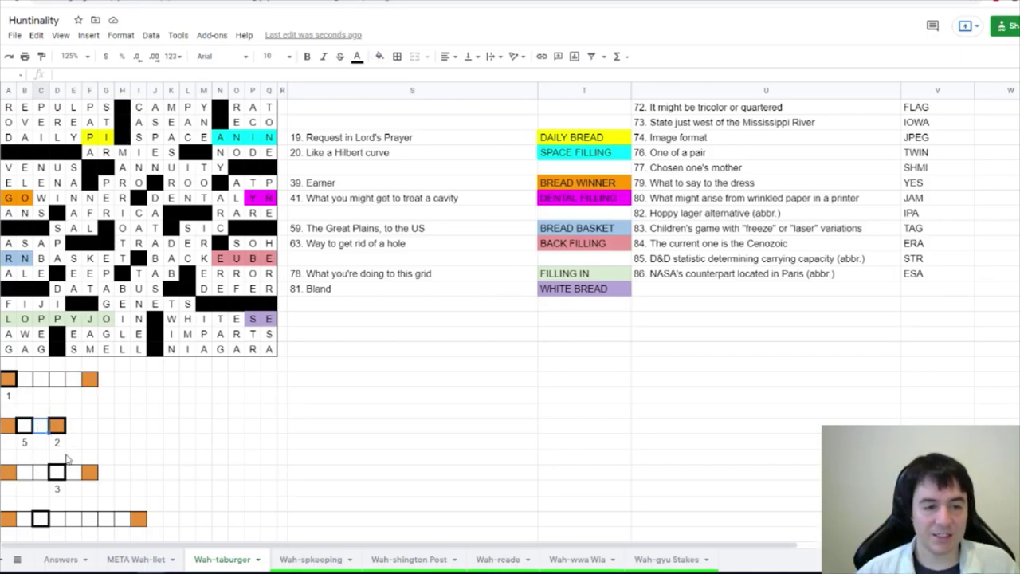
left_click(92, 444)
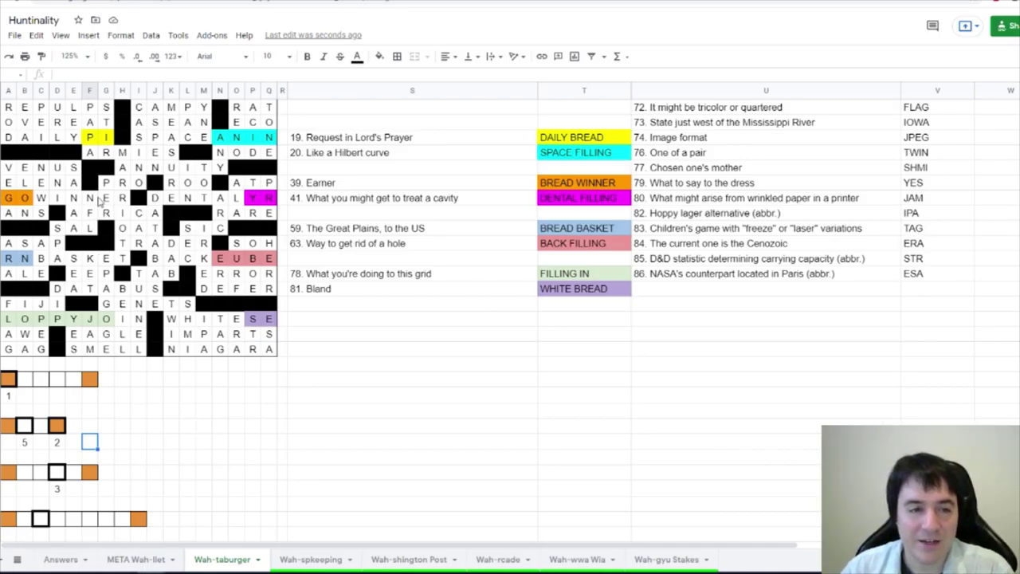
left_click(94, 139)
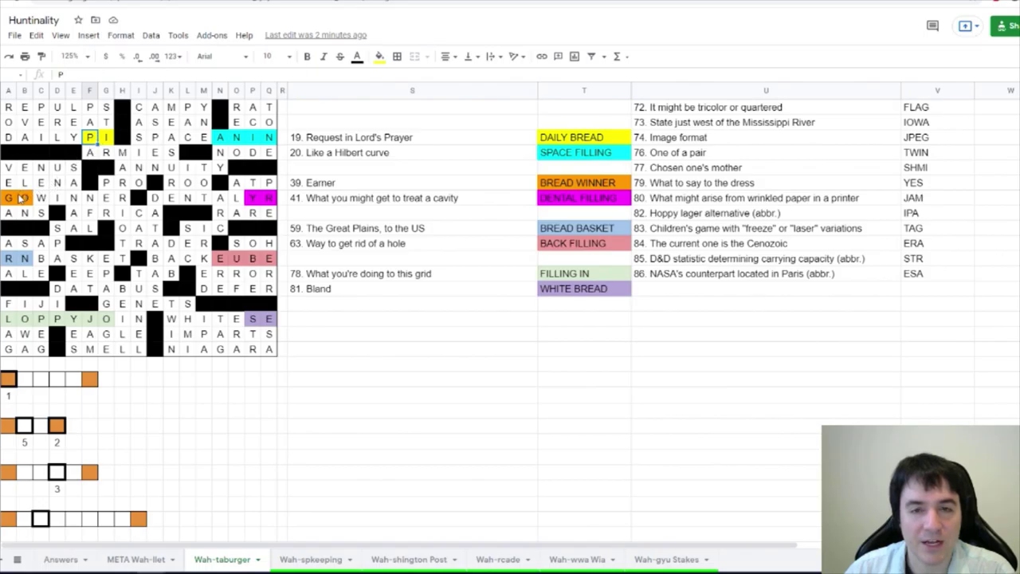
left_click(24, 258)
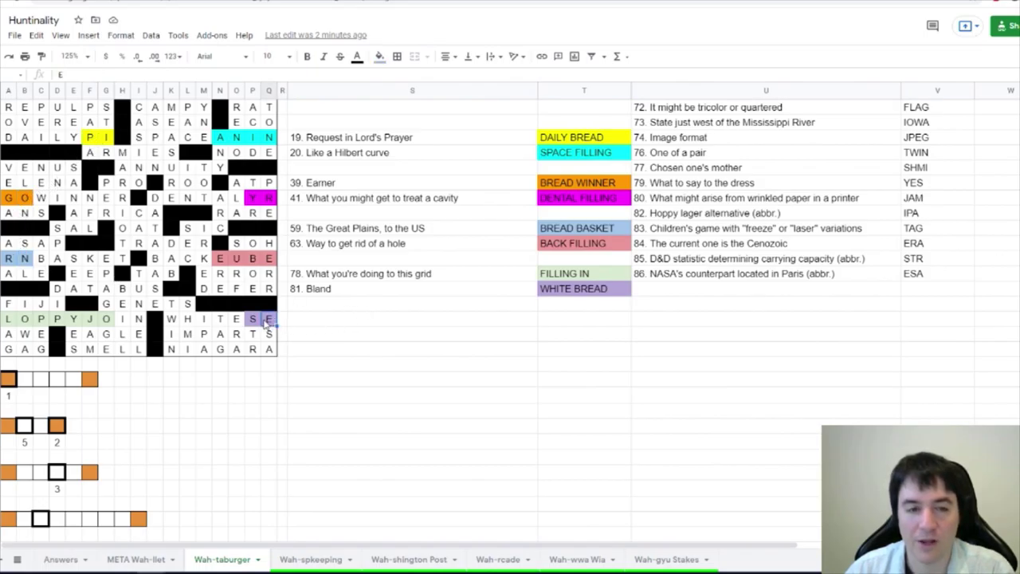
left_click(223, 413)
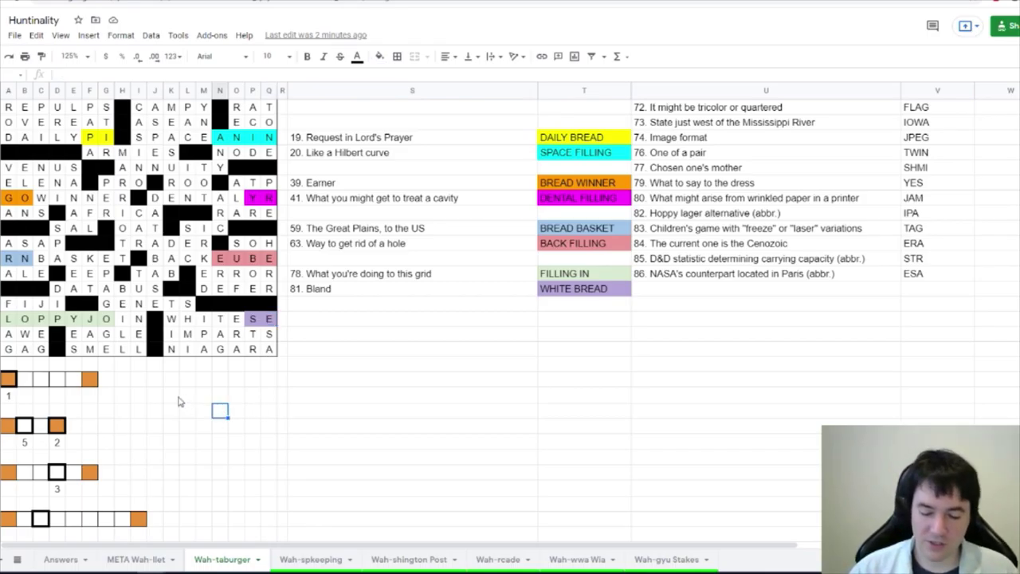
- Enter P in the first box of the orange-capped letter row
left_click(9, 381)
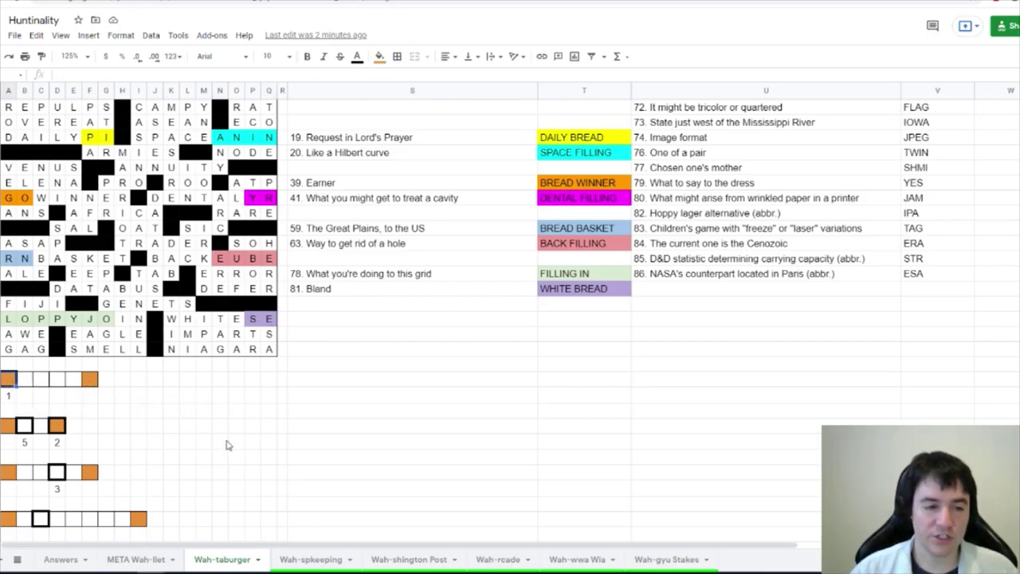
type("P")
key("Right")
key("Right")
key("Right")
key("Right")
key("Right")
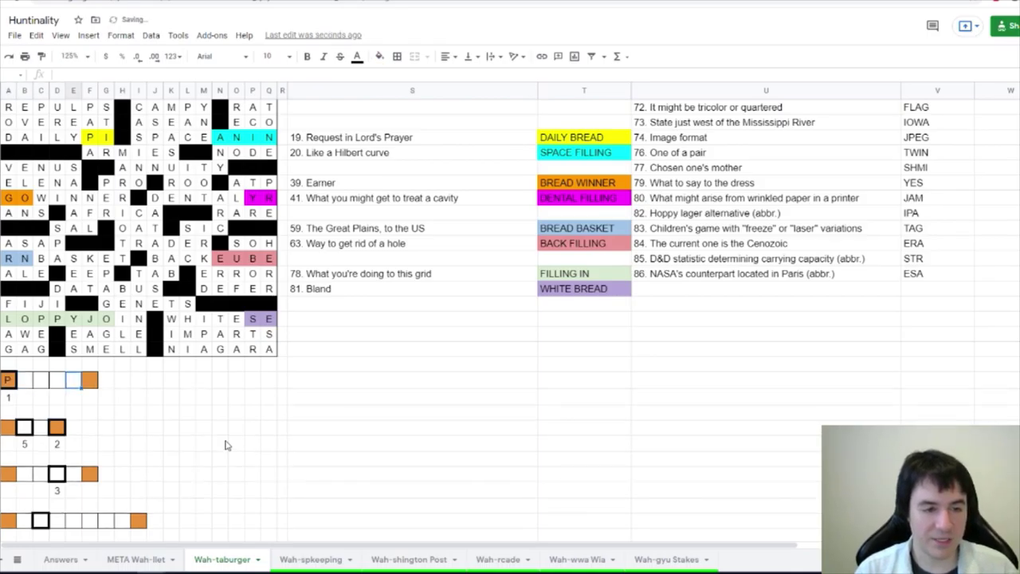
- Enter the letters I, G and O into the first two box rows
type("I")
key("Return")
key("Down")
key("Down")
type("G")
key("Right")
key("Right")
key("Right")
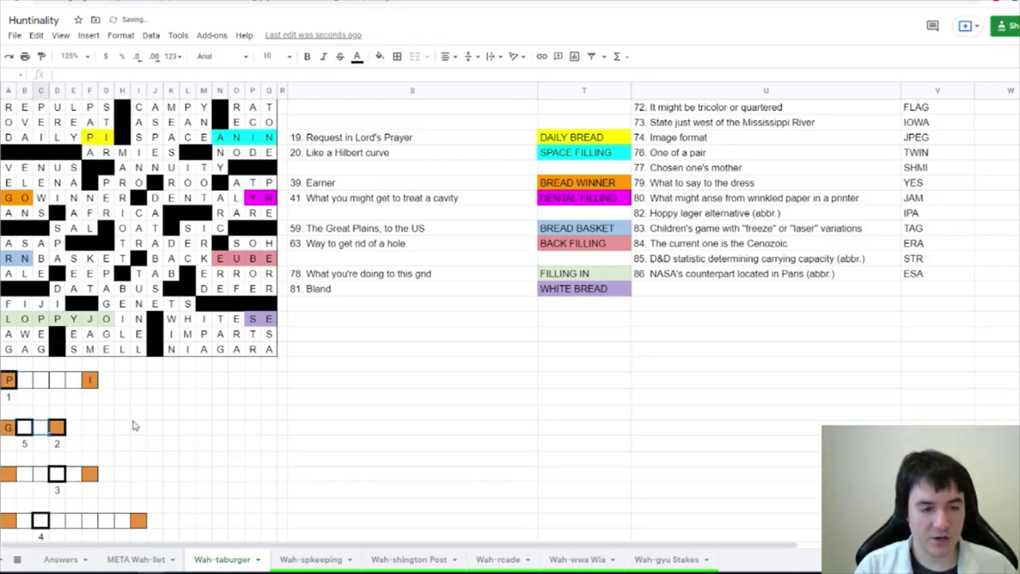
type("O")
key("Return")
- Spell PANINI in the first box row by adding A, N, I, N after the P
left_click(158, 473)
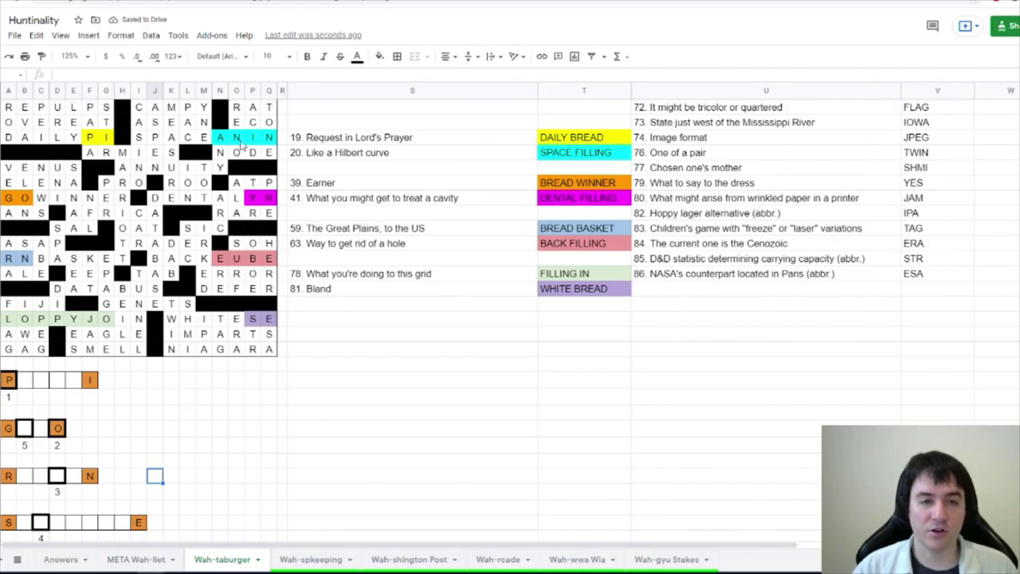
left_click(32, 381)
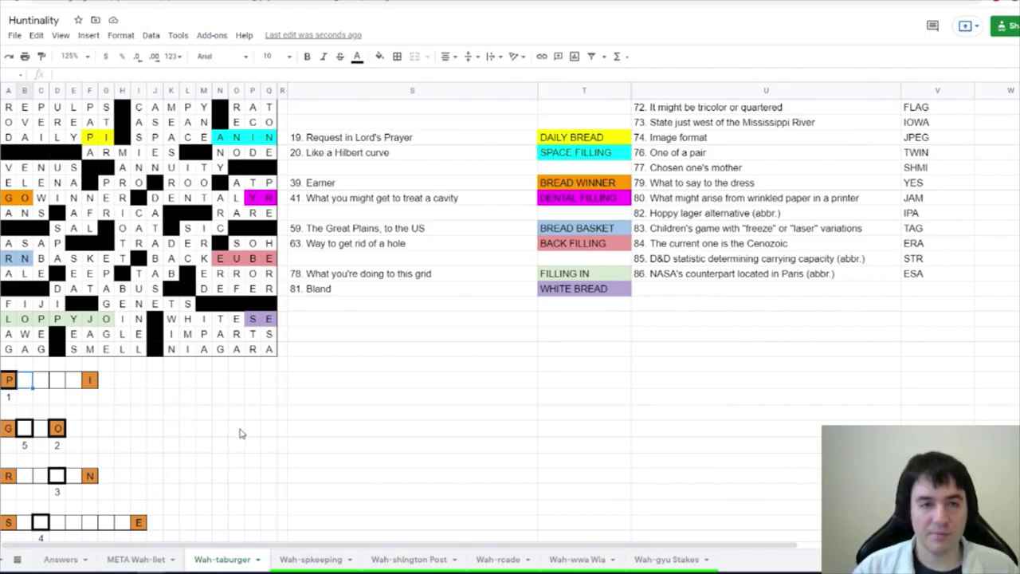
type("A")
key("Right")
type("N")
key("Right")
type("I")
key("Right")
type("N")
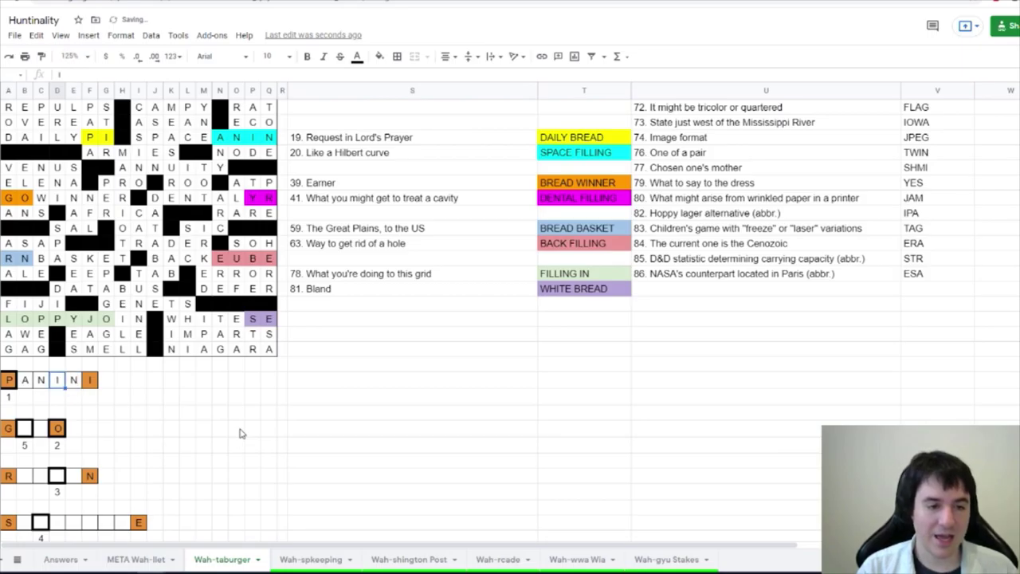
- Complete GYRO in the second box row with Y and R
key("Down")
key("Down")
key("Down")
key("Left")
key("Left")
key("Left")
type("Y")
key("Right")
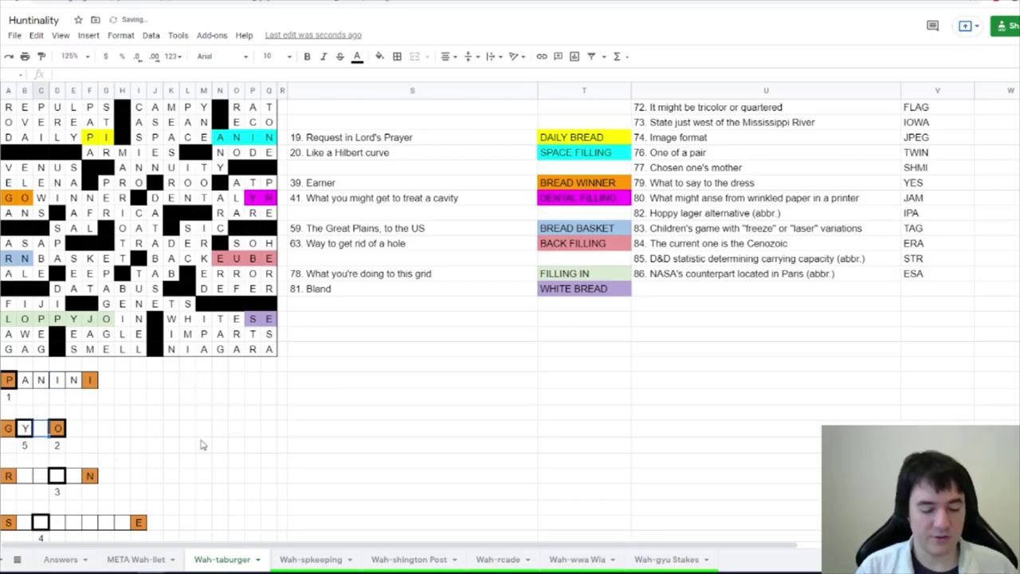
type("R")
key("Right")
- Fill the REUBEN row with the letters E, U, B, E
key("Down")
key("Down")
key("Down")
key("Left")
key("Left")
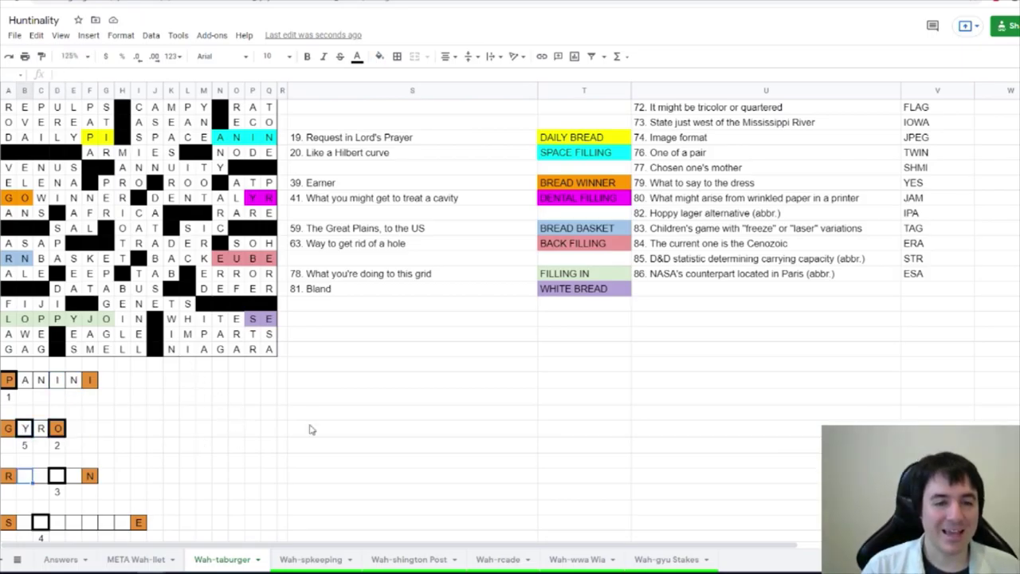
type("E")
key("Right")
type("U")
key("Right")
type("B")
key("Right")
type("E")
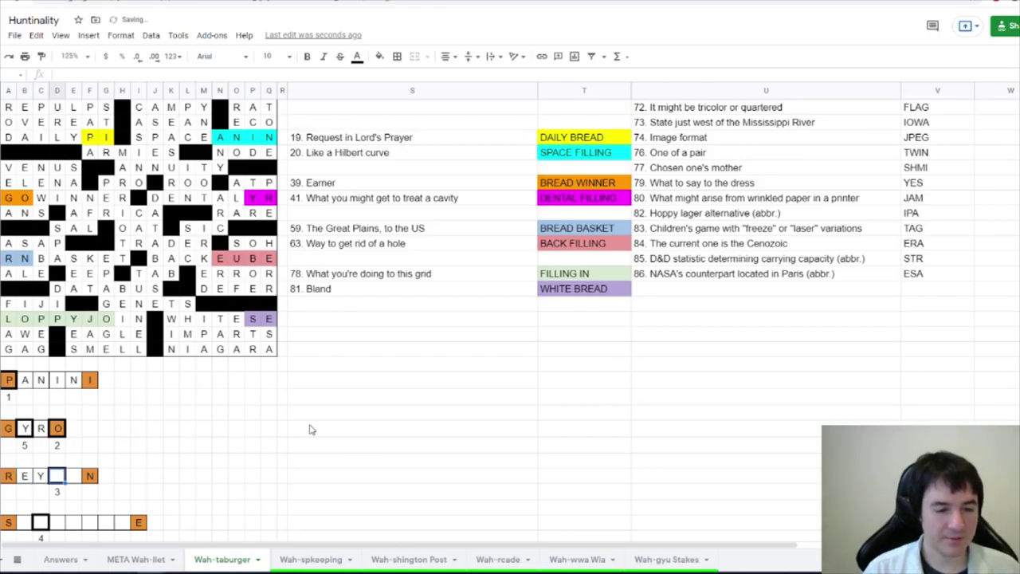
- Add the L to the SLOPPYJOE row and finish the REUBEN row
key("Right")
key("Down")
key("Down")
key("Down")
key("Left")
key("Left")
key("Left")
key("Left")
type("L")
key("Right")
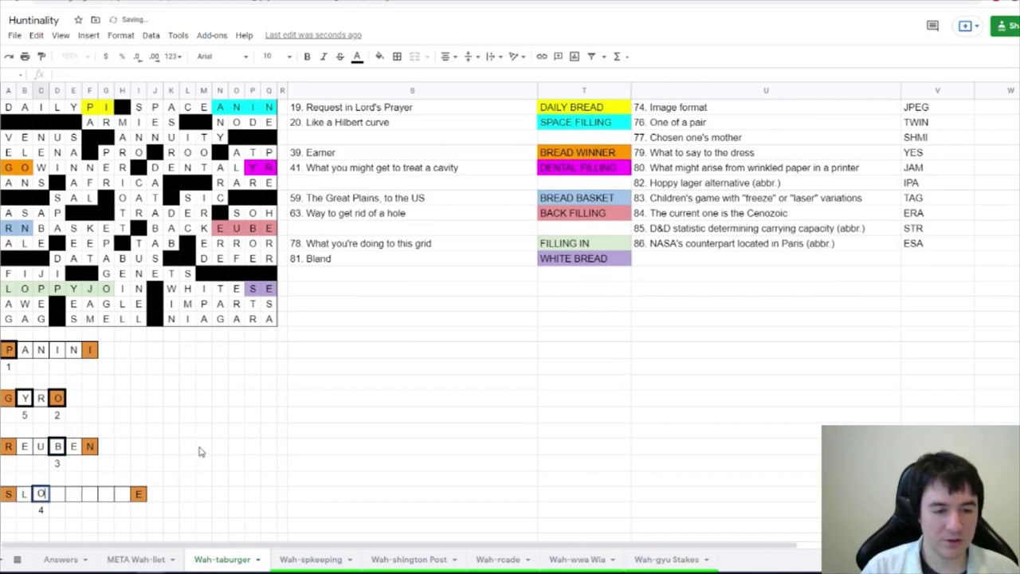
left_click(190, 309)
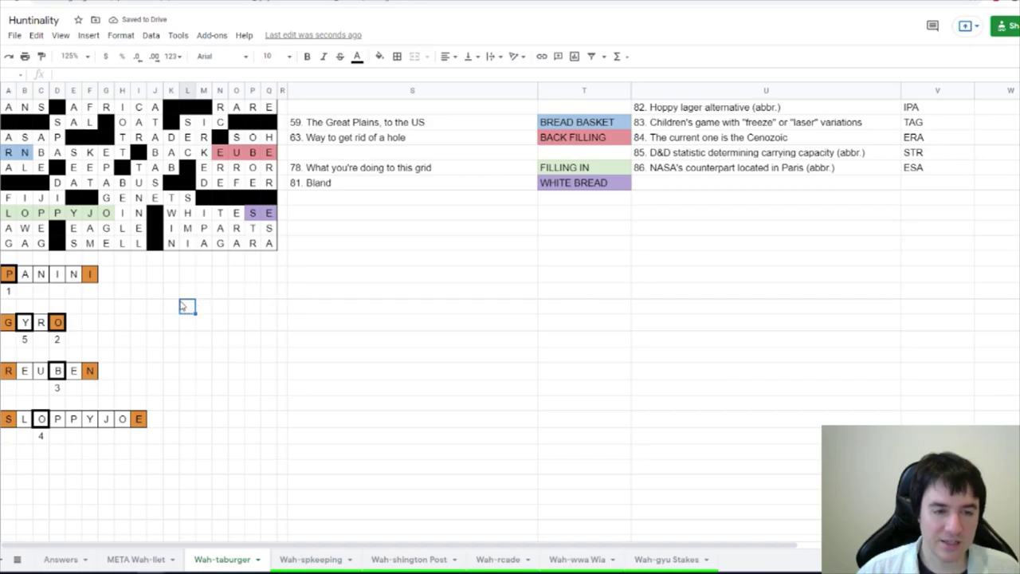
- Write POBOY letter by letter in empty cells beside the PANINI row
left_click(175, 291)
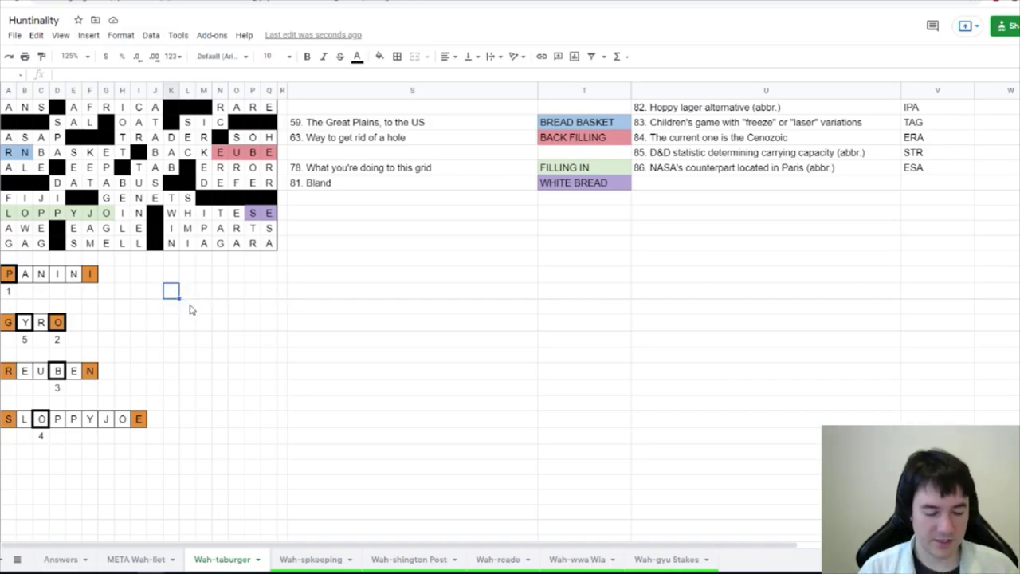
type("P")
key("Right")
type("P")
key("BackSpace")
type("O")
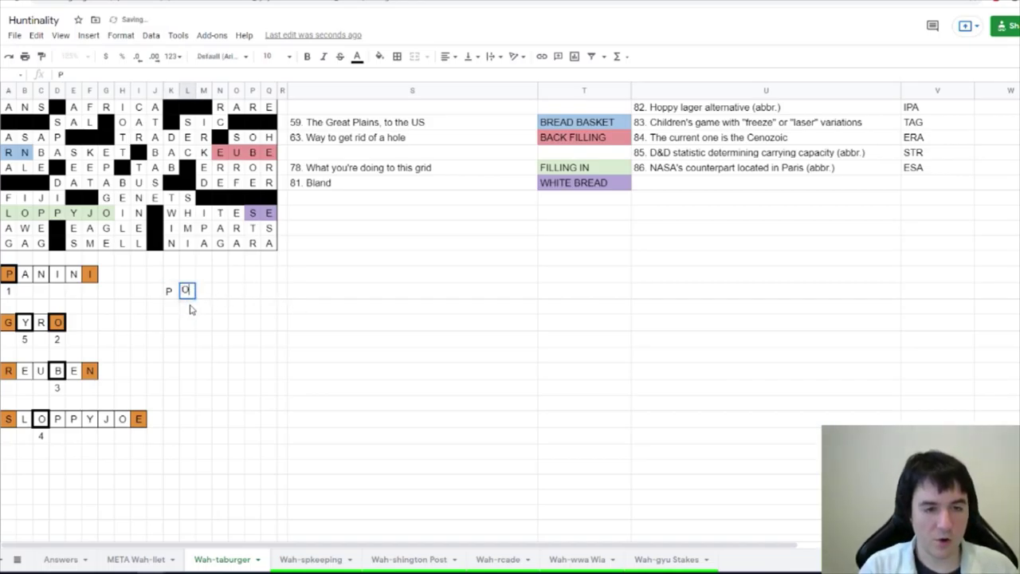
key("Right")
type("B")
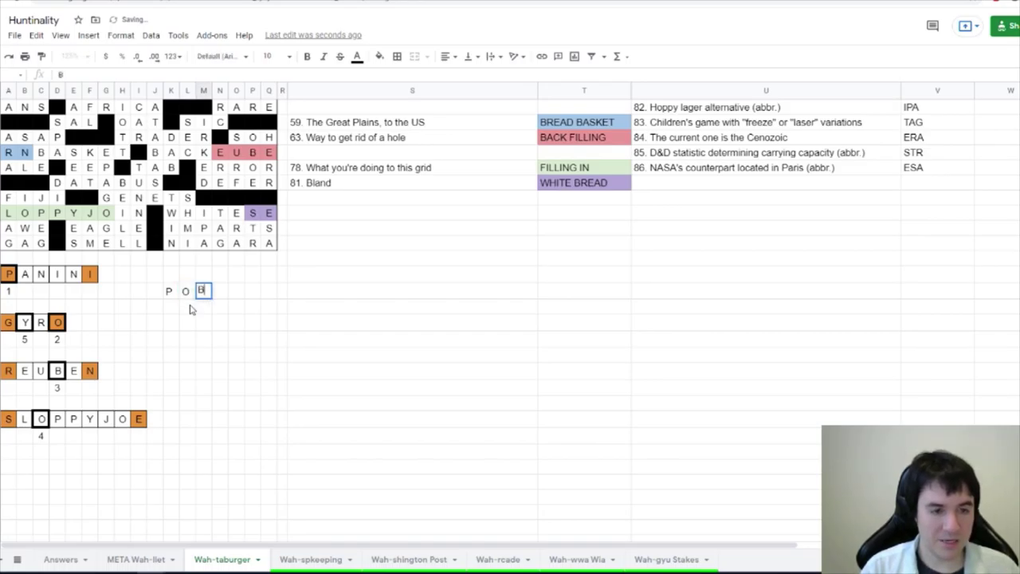
key("Right")
type("O")
key("Right")
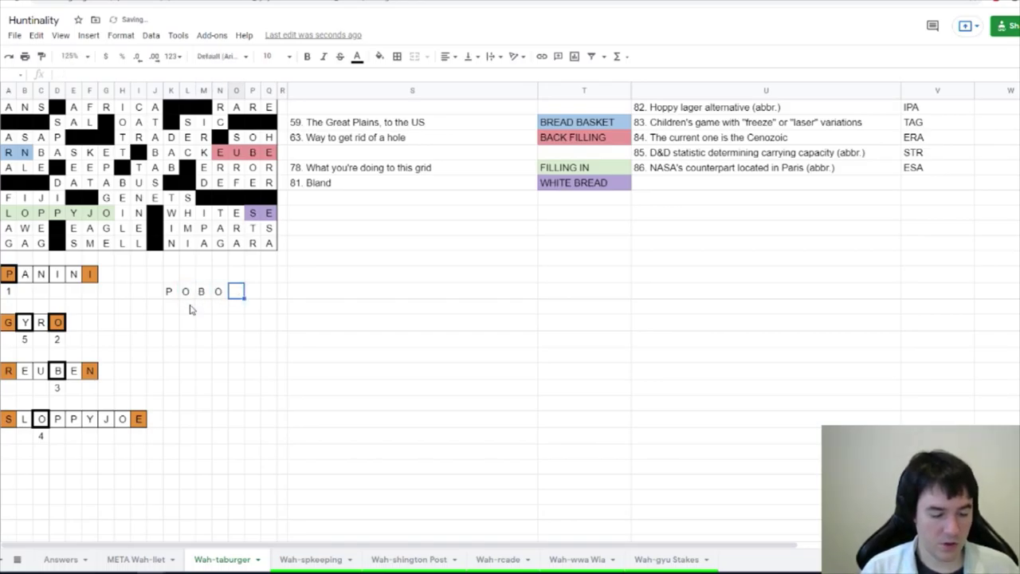
type("Y")
key("Return")
key("Left")
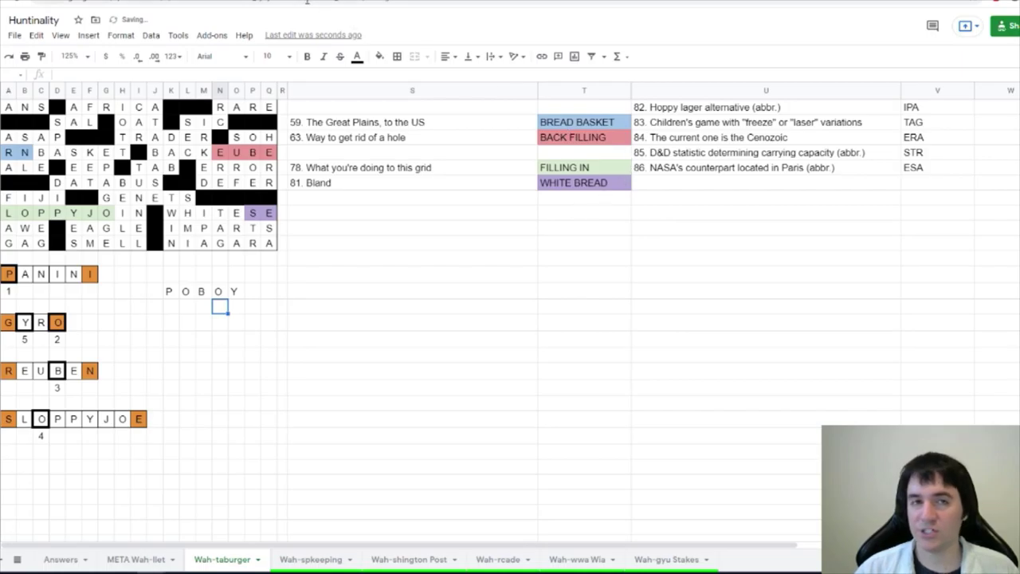
- Submit POBOY on the Wah-taburger answer check page, then return to the Answers sheet
left_click(159, 3)
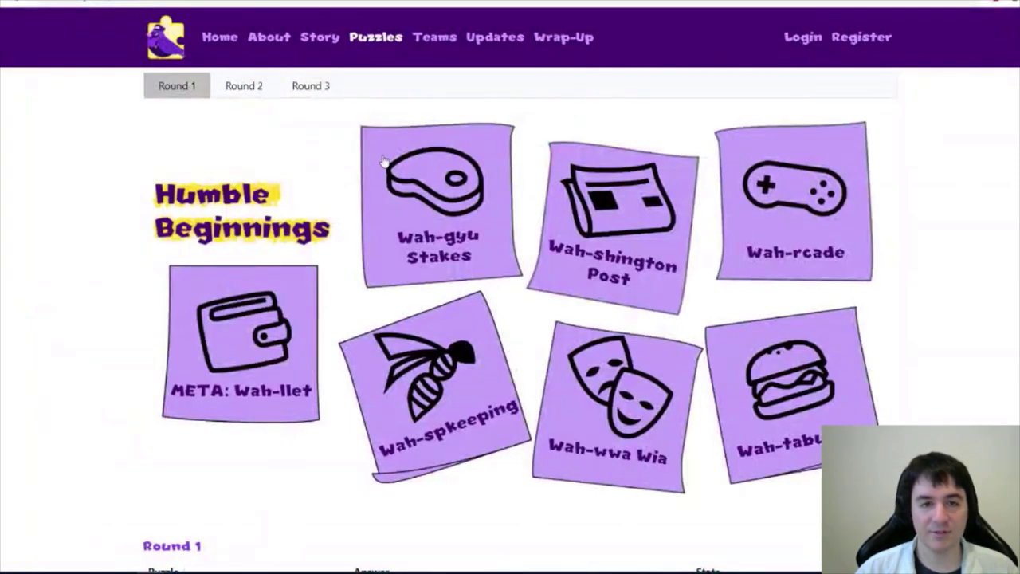
key("ctrl+Tab")
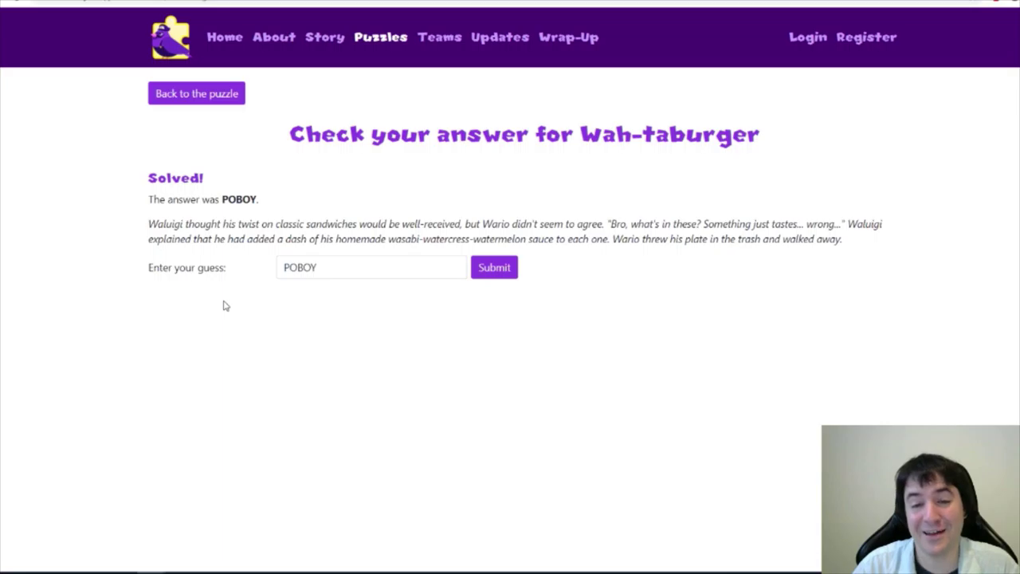
key("ctrl+Tab")
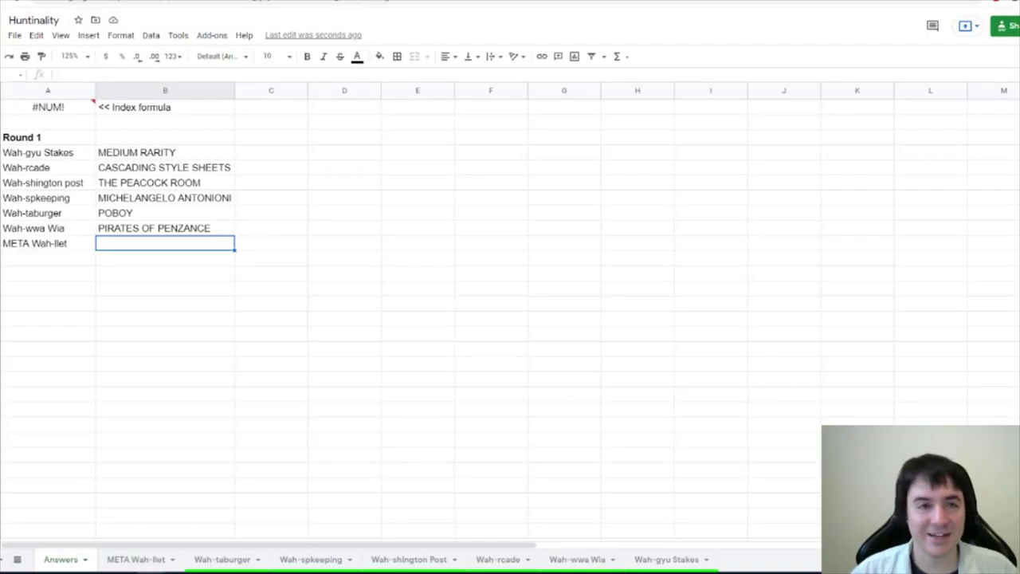
- Switch to the META: Wah-llet puzzle page with Ctrl+Tab
key("ctrl+Tab")
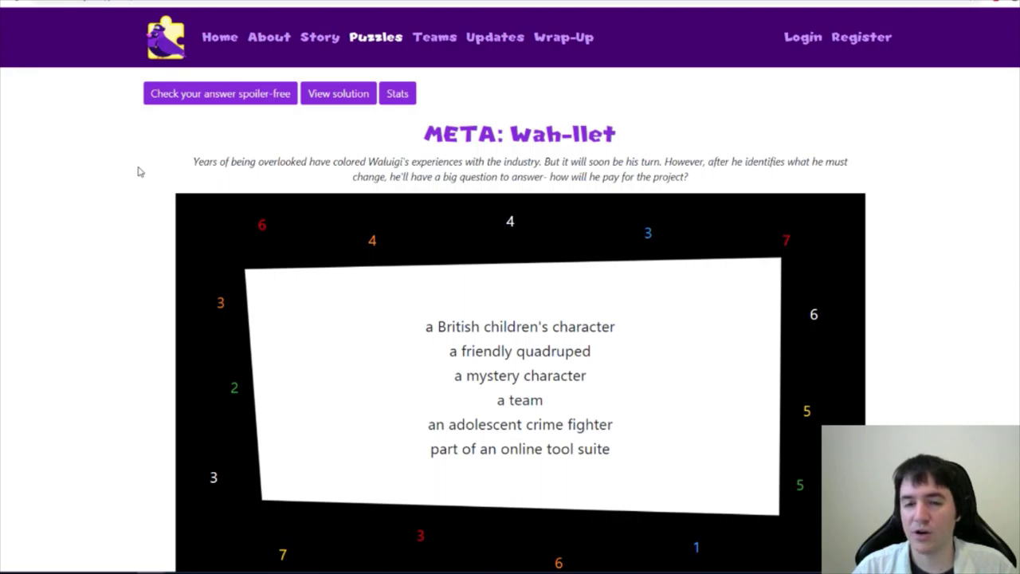
- Read through the six META: Wah-llet category clues, then return to the META Wah-llet sheet
scroll(138, 172, "down", 1)
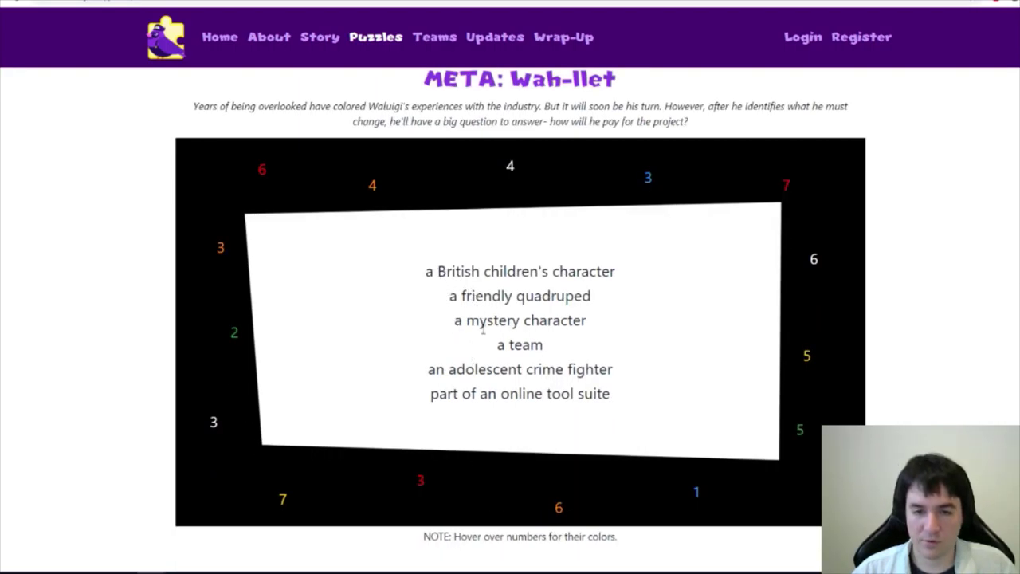
left_click_drag(428, 269, 616, 407)
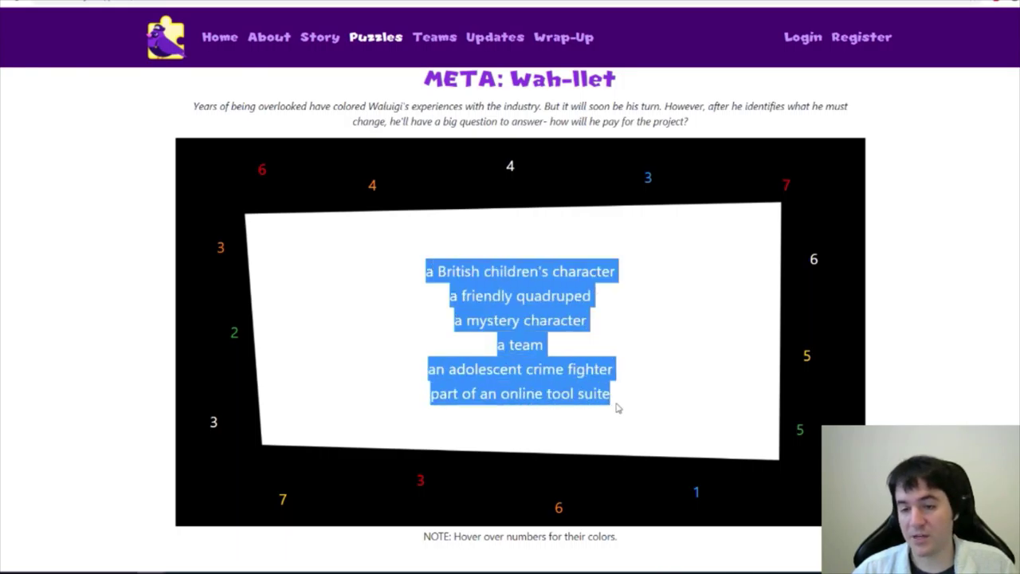
left_click(508, 339)
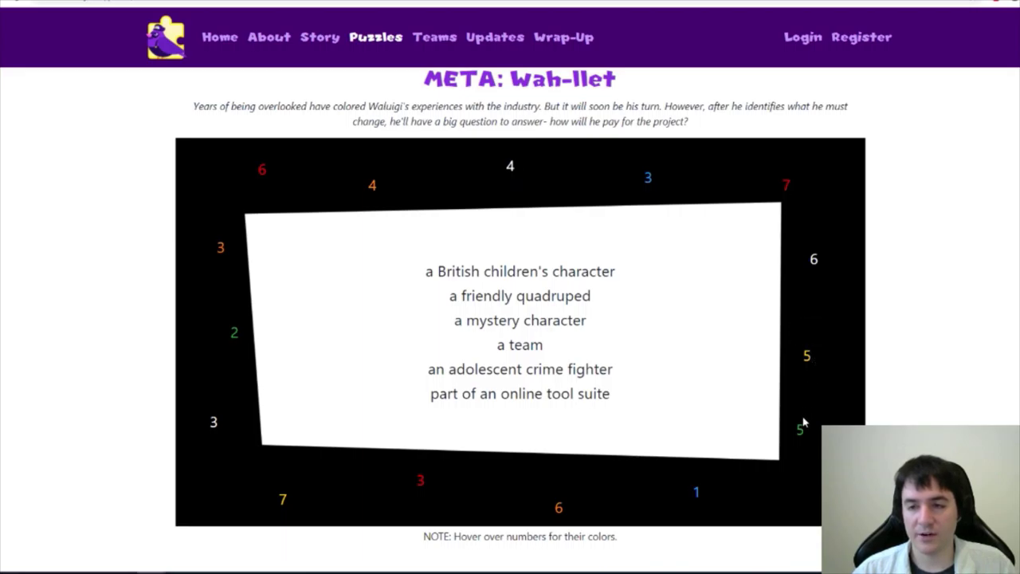
key("alt+Tab")
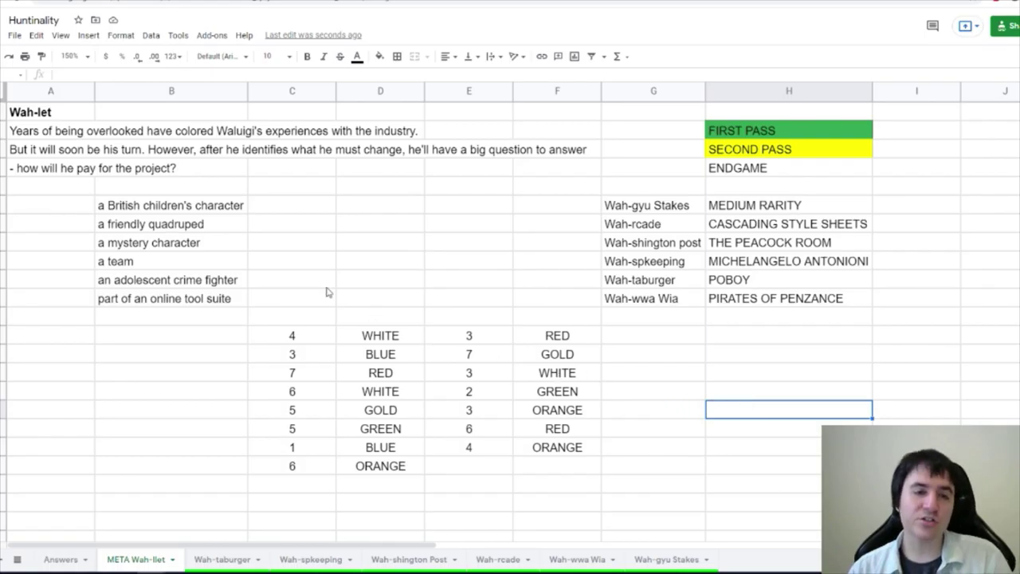
- Review the clues, the six round answers in column H and the number-colour table
left_click(230, 211)
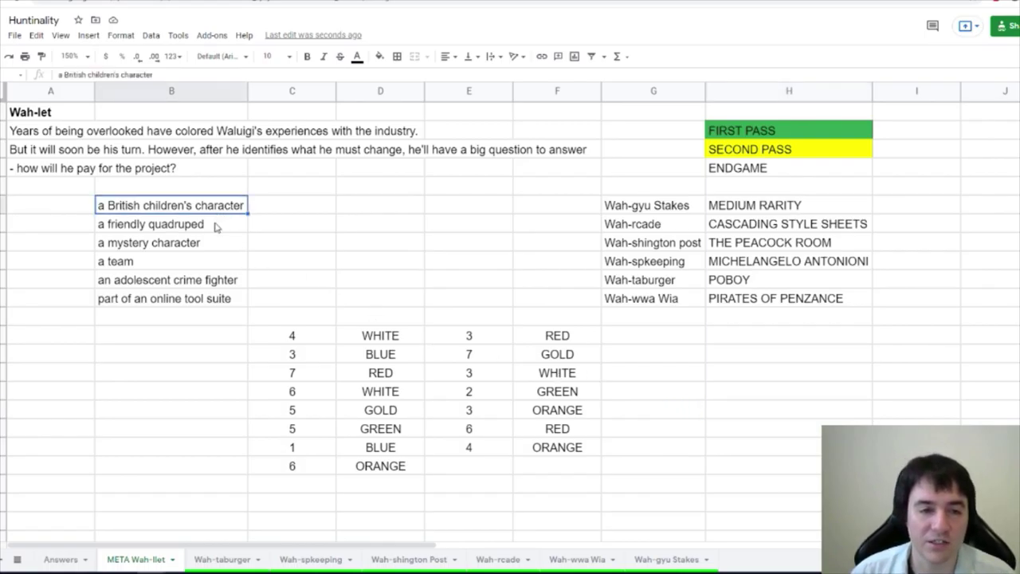
left_click(796, 209)
left_click(797, 228)
left_click(797, 244)
left_click(794, 266)
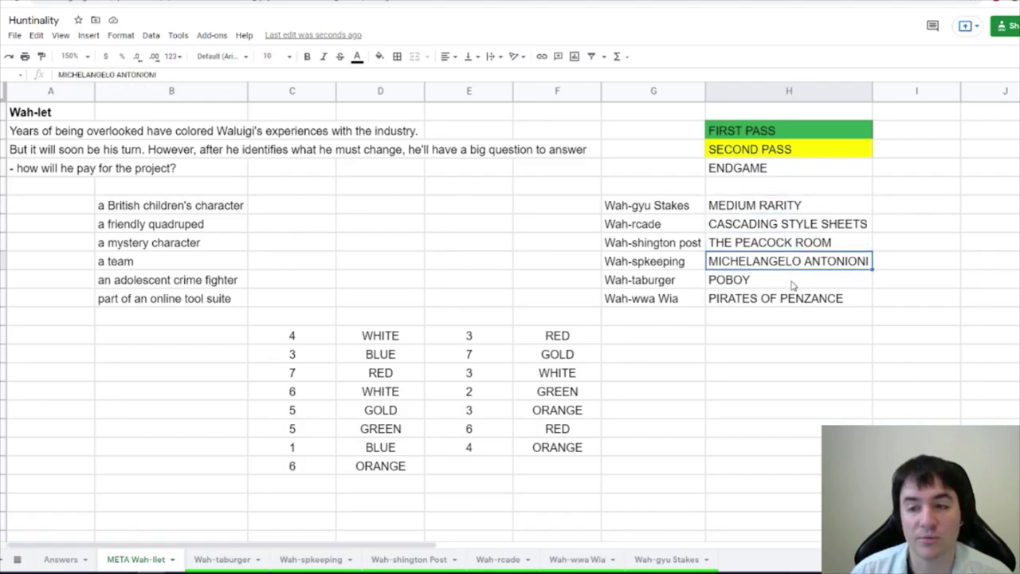
left_click(792, 284)
left_click(796, 300)
left_click(380, 465)
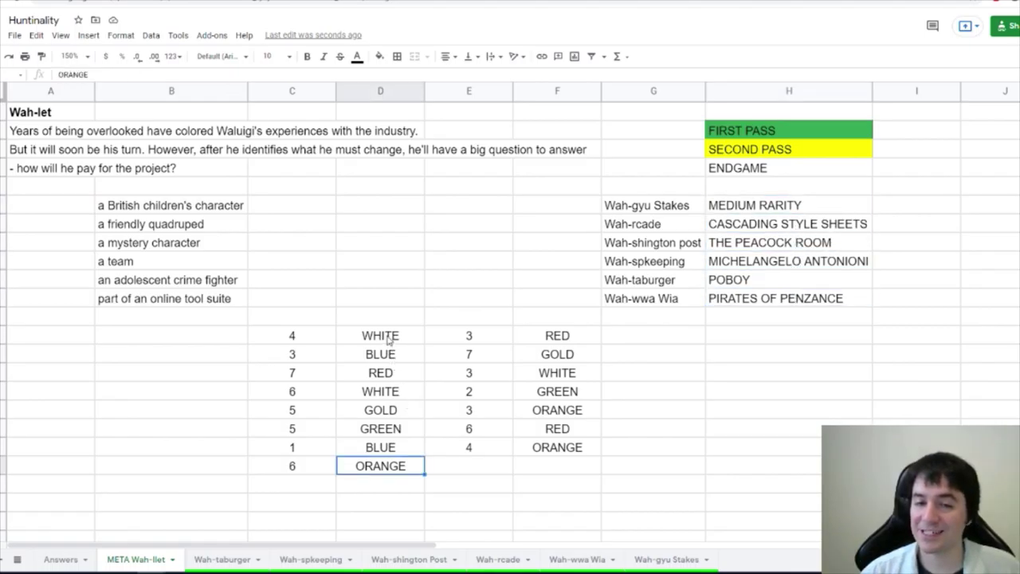
left_click_drag(295, 341, 551, 470)
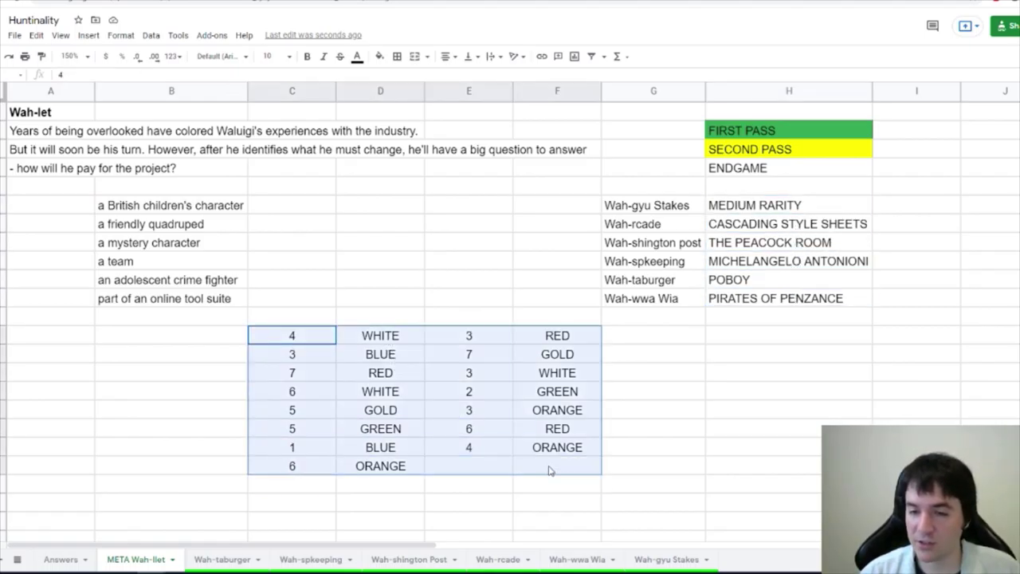
- Compare the character, quadruped and mystery character clues with MEDIUM RARITY and the numbers
left_click(320, 270)
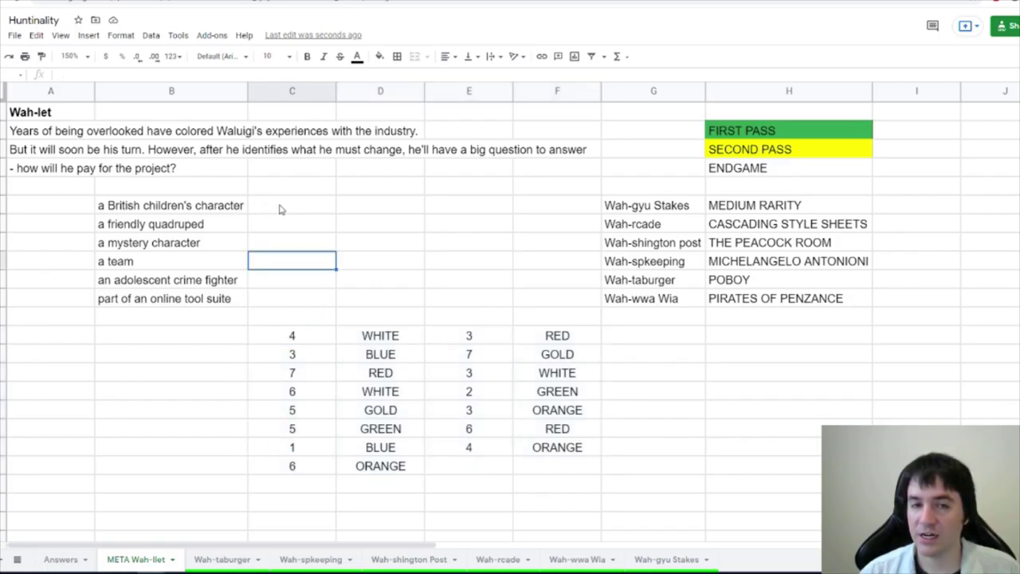
left_click(280, 207)
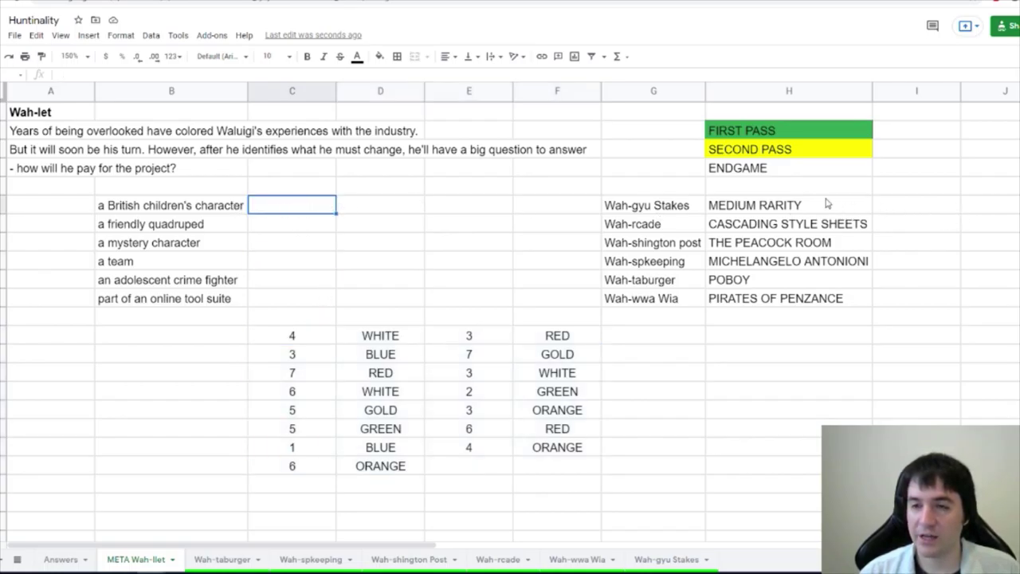
left_click(797, 205)
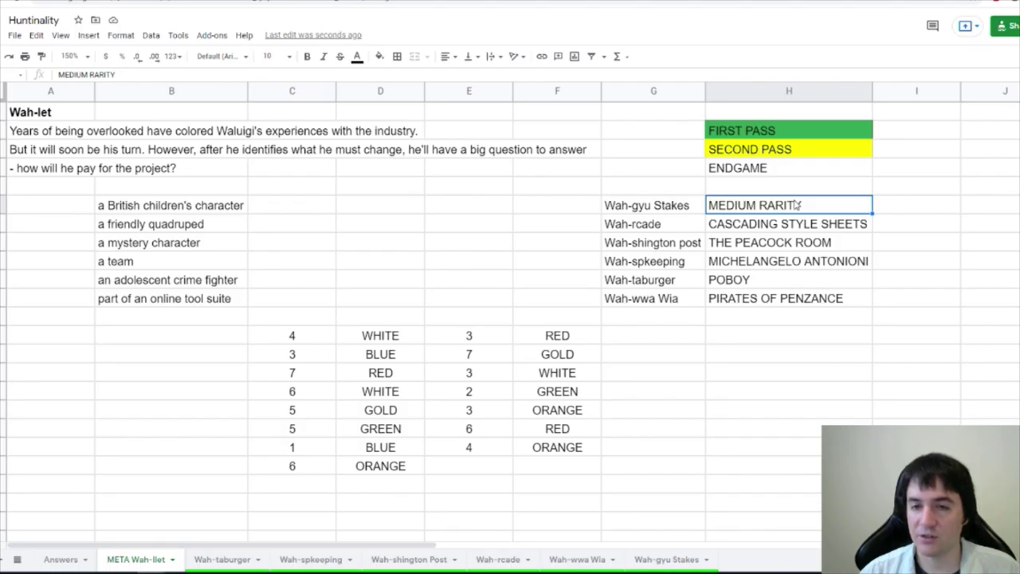
left_click(267, 208)
left_click(283, 243)
left_click(204, 227)
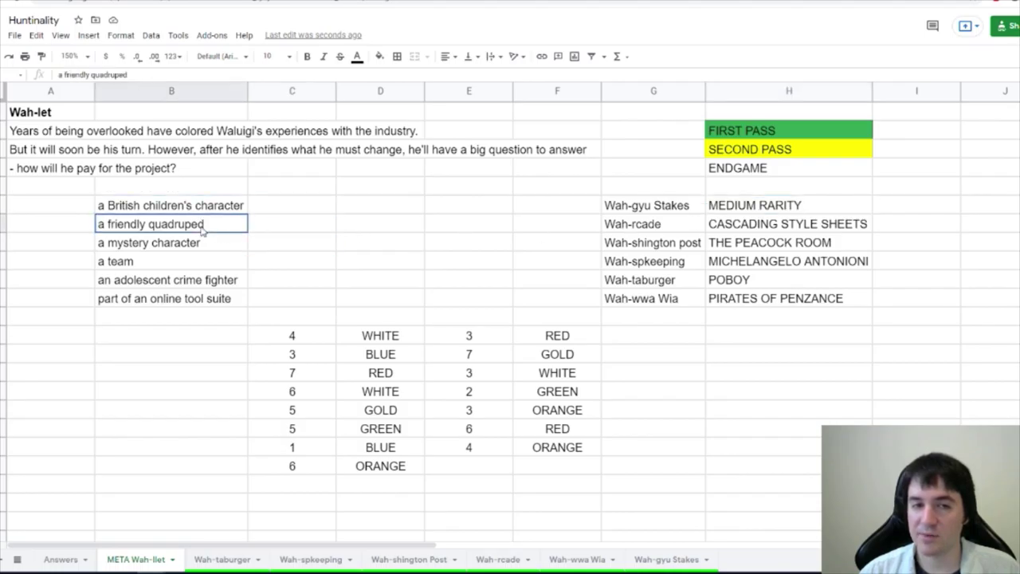
left_click(204, 244)
left_click_drag(471, 338, 491, 449)
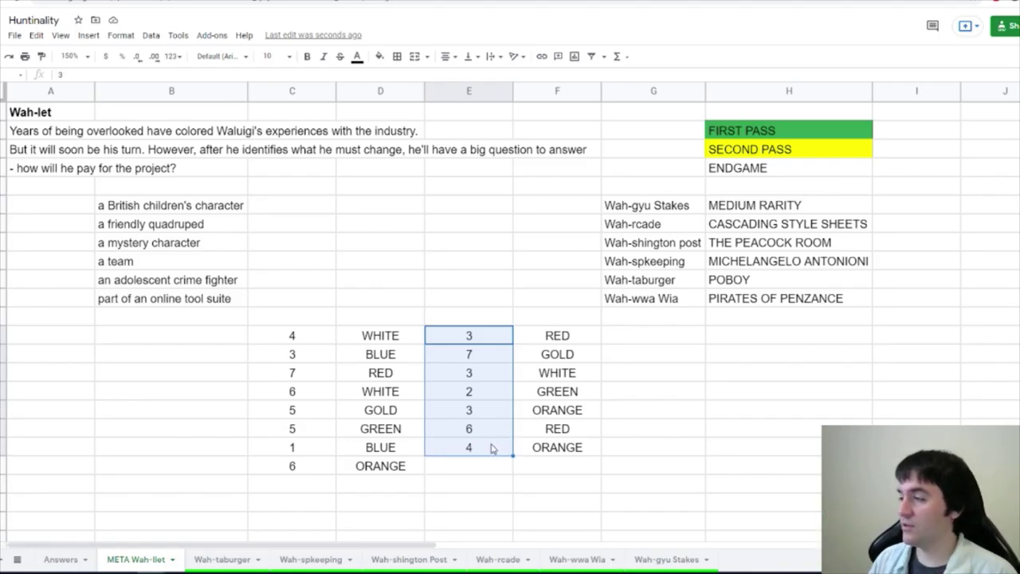
- Place THE PEACOCK ROOM beside the mystery character clue and PIRATES OF PENZANCE beside the team clue
left_click(288, 243)
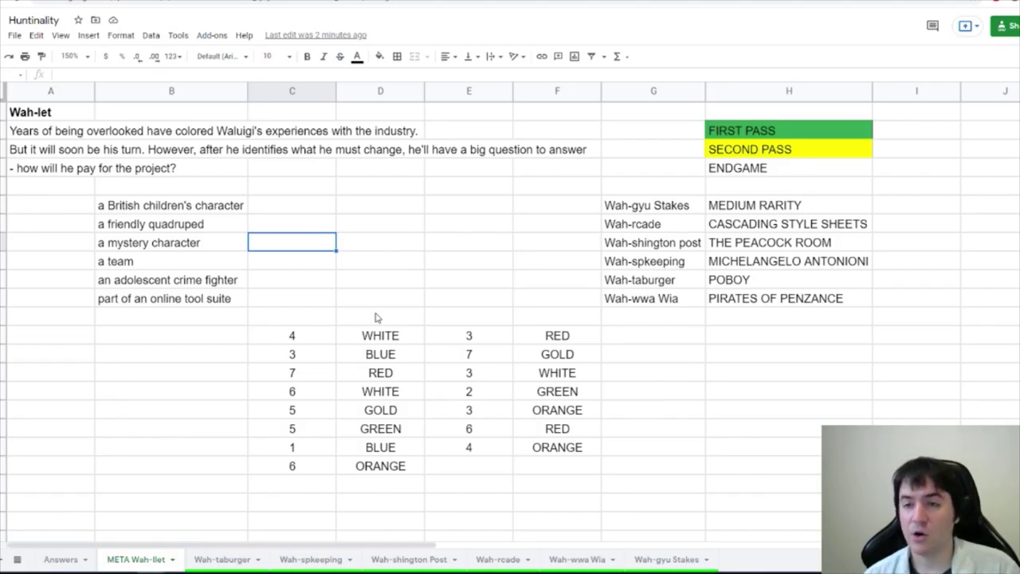
left_click(765, 244)
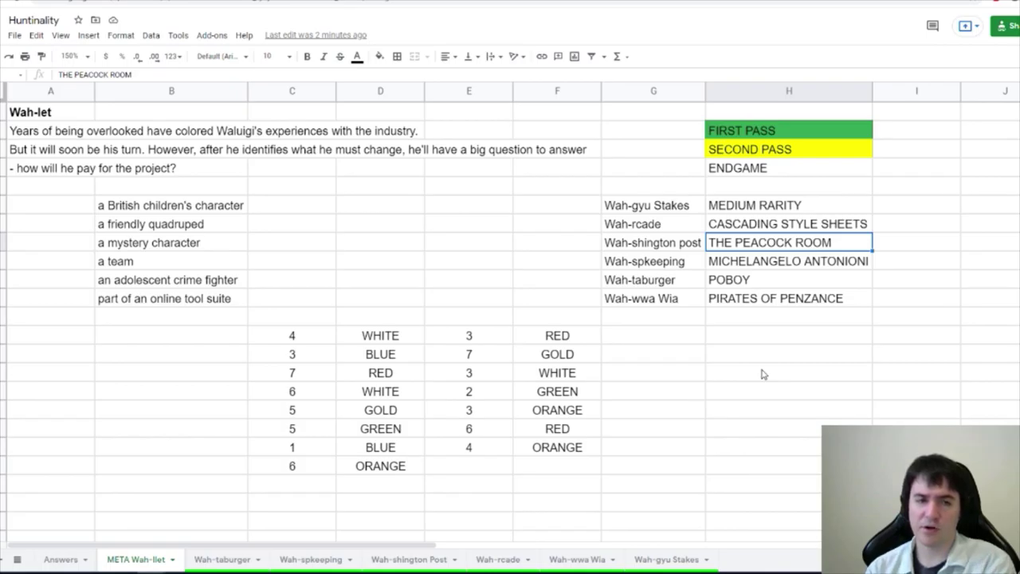
left_click(260, 257)
left_click(225, 248)
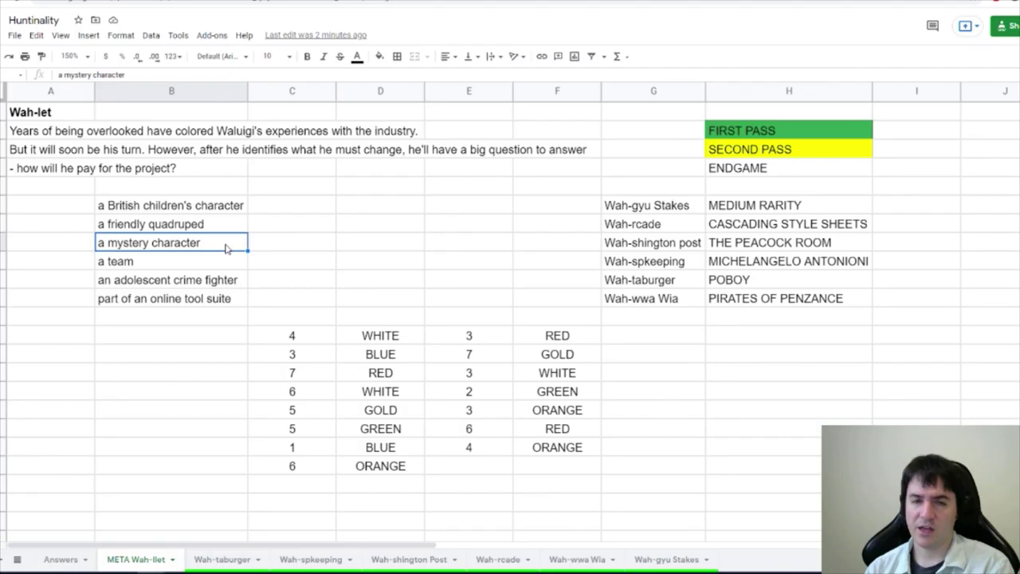
left_click(755, 247)
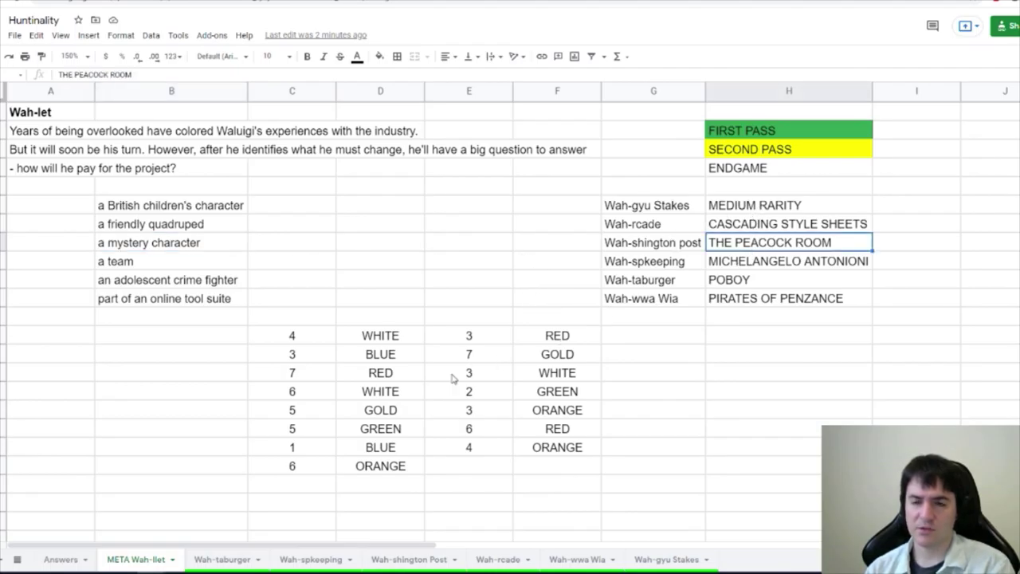
left_click(376, 361)
left_click(748, 355)
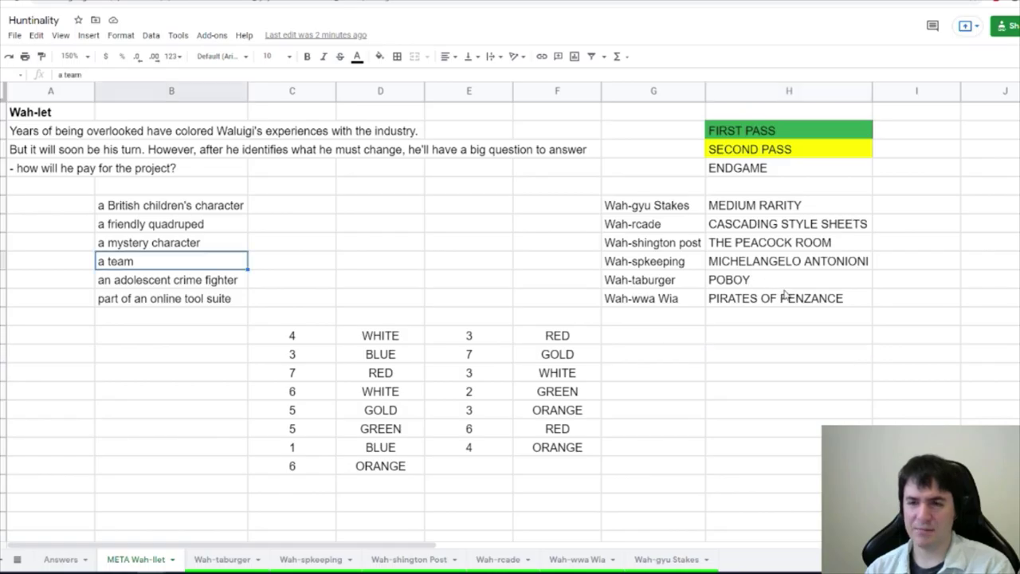
left_click(718, 303)
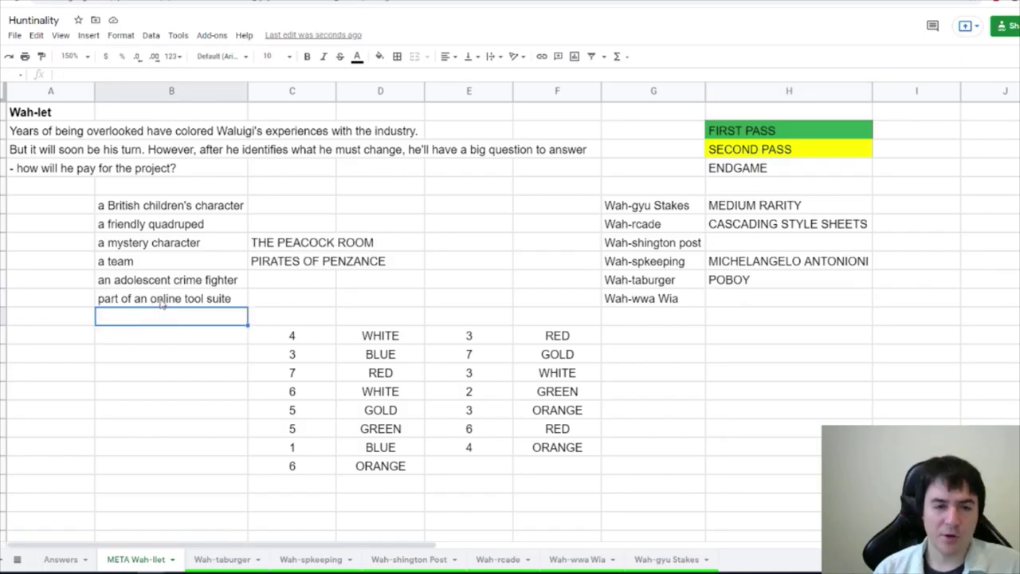
- Give THE PEACOCK ROOM the colour BLUE in column E
left_click(245, 301)
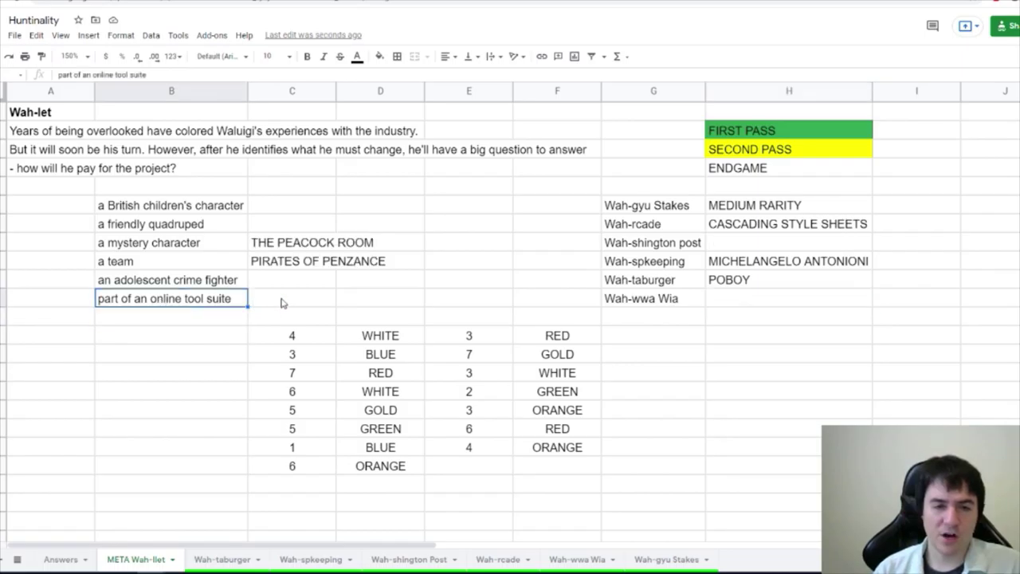
left_click(282, 299)
left_click(785, 209)
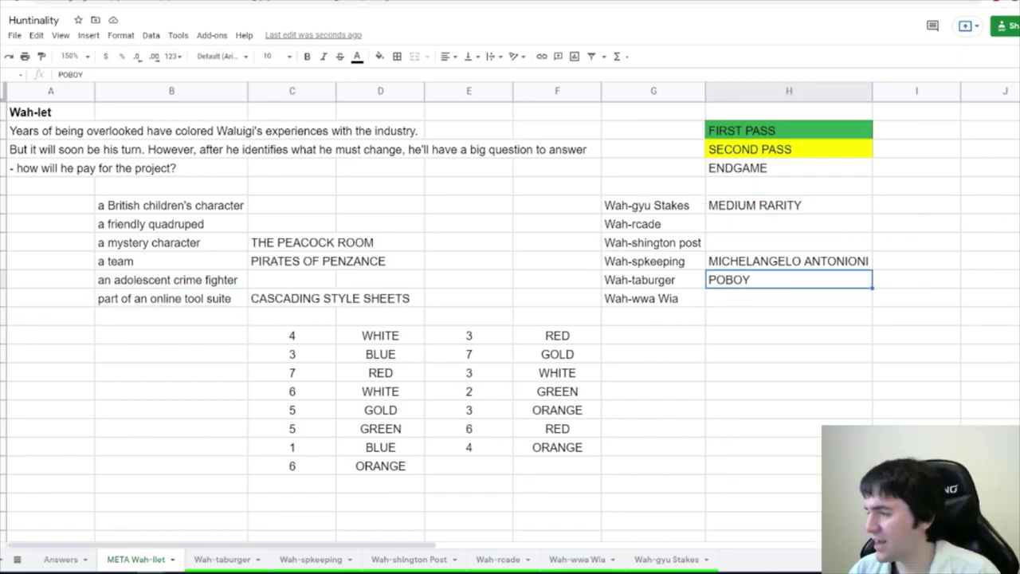
left_click(244, 210)
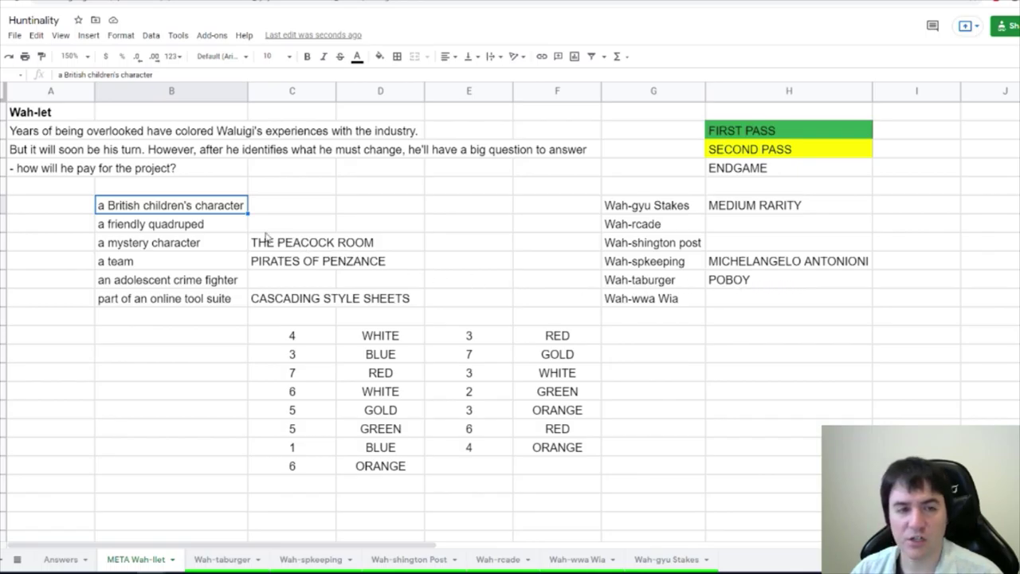
left_click(239, 230)
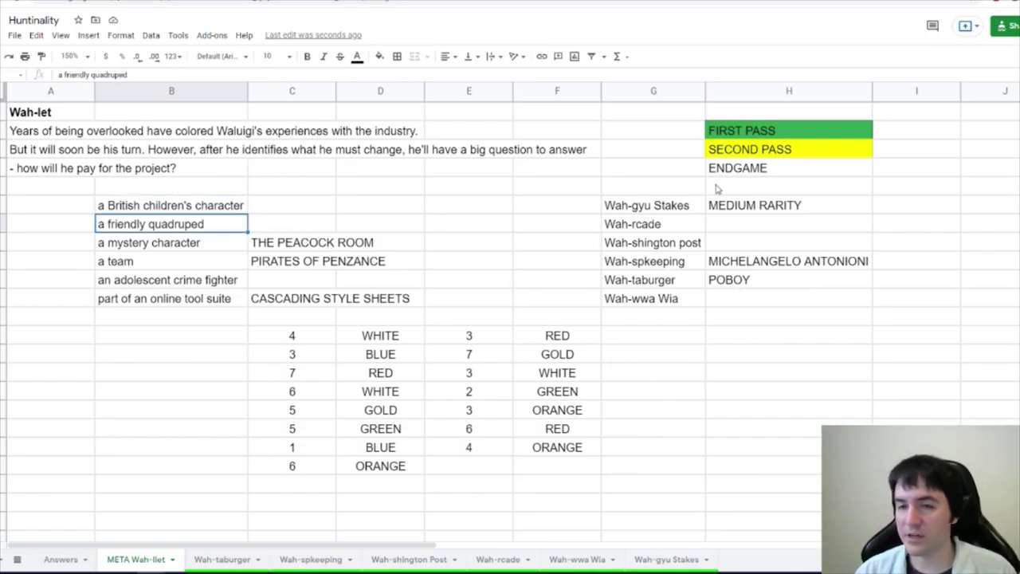
left_click(470, 243)
type("BLUE")
key("Return")
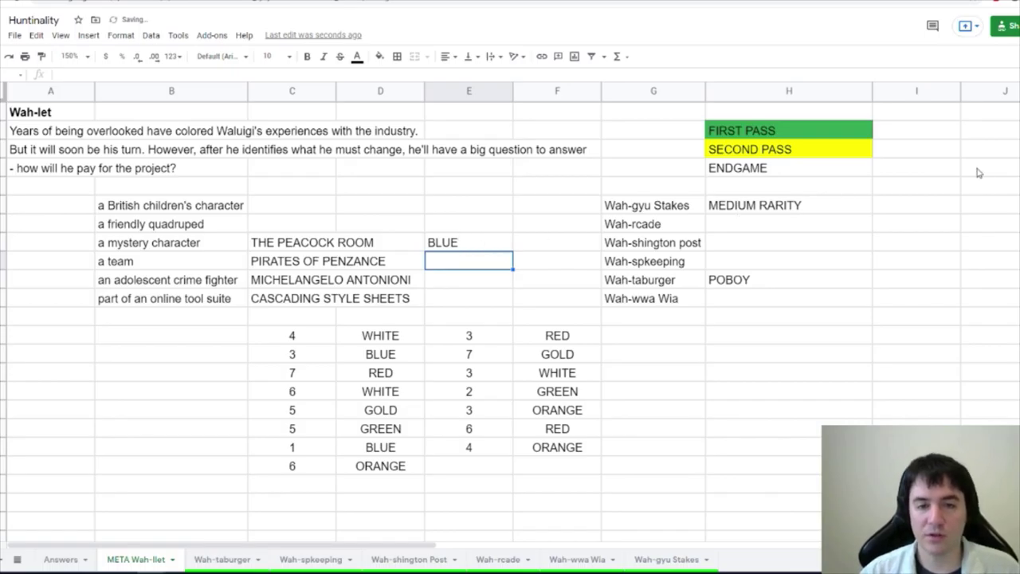
- Set MICHELANGELO ANTONIONI to ORANGE and PIRATES OF PENZANCE to GOLD
left_click(447, 283)
type("ORANGE")
key("Return")
left_click(321, 303)
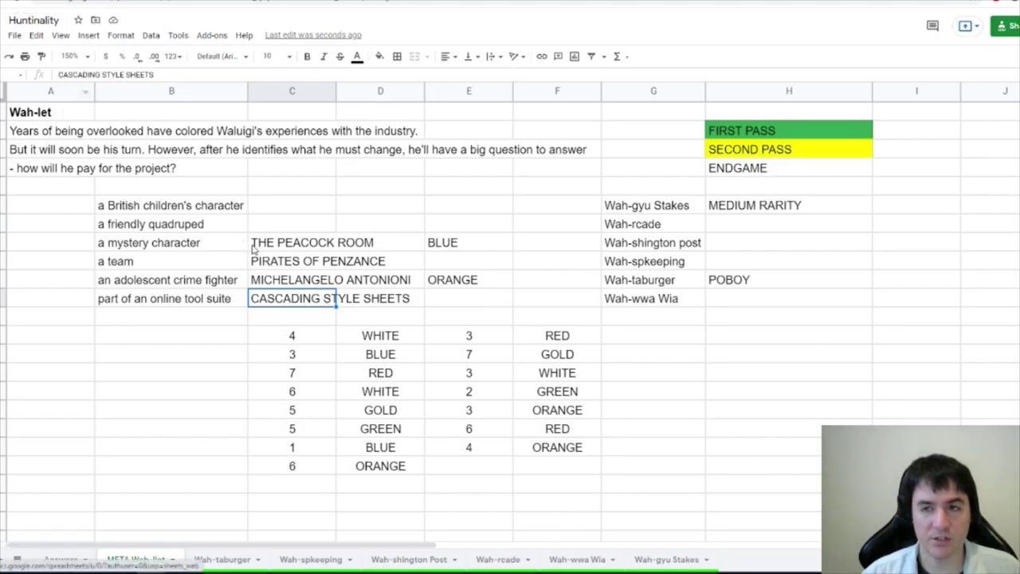
left_click(476, 303)
left_click(481, 259)
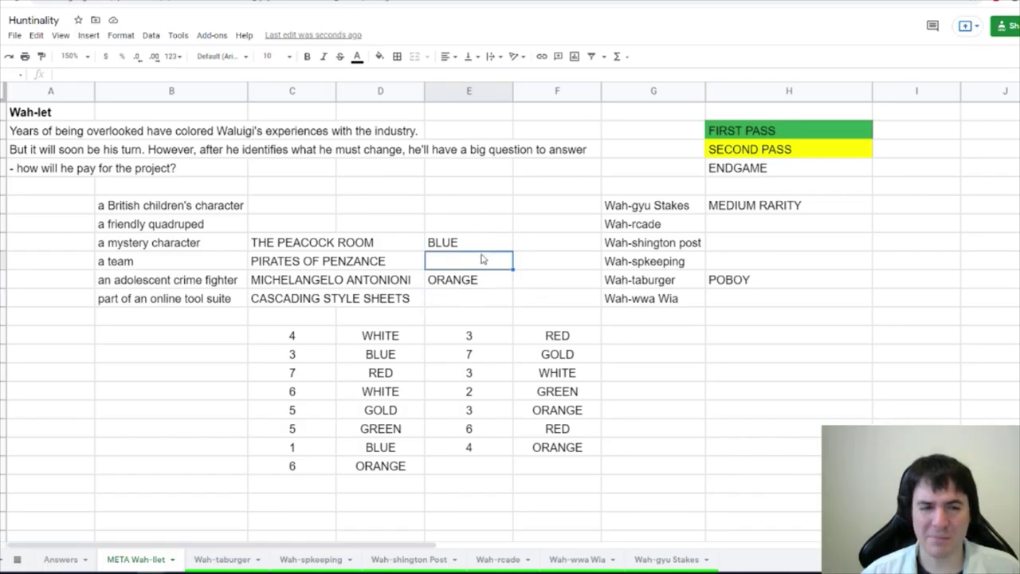
type("GOLD")
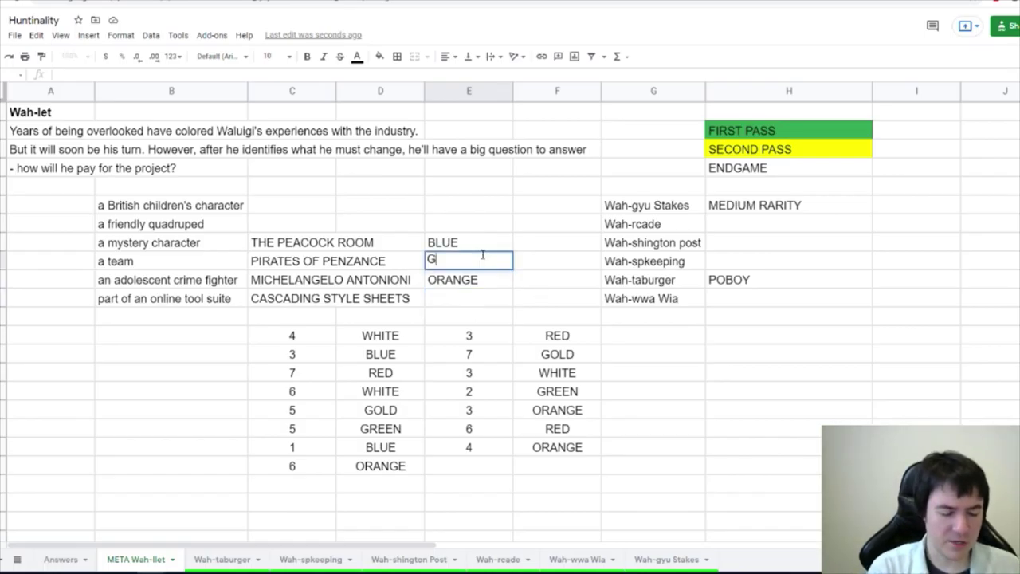
- Move POBOY beside the British children's character clue as RED, and MEDIUM RARITY beside the quadruped clue
left_click(171, 205)
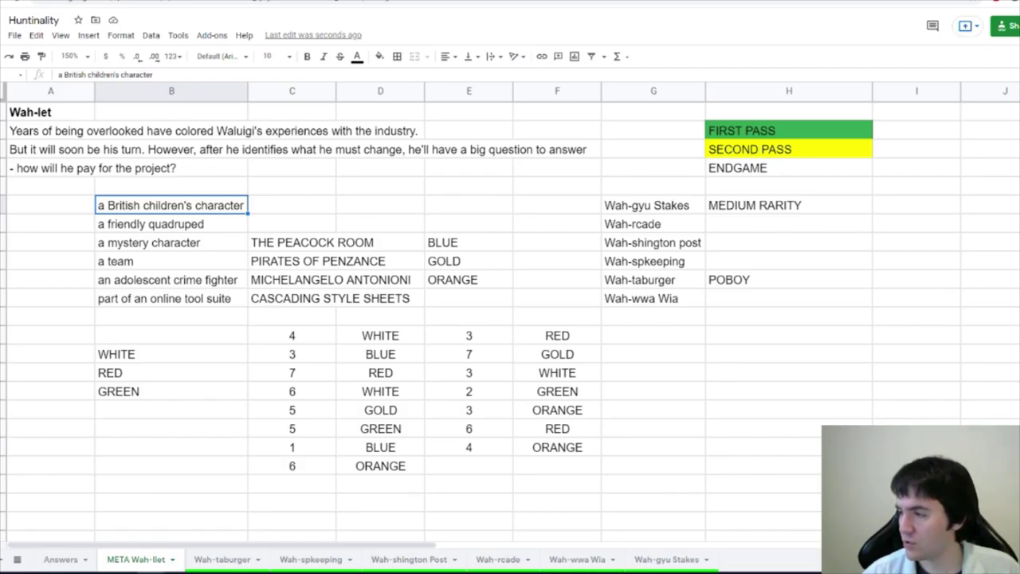
left_click(732, 281)
left_click_drag(741, 272, 331, 201)
left_click(468, 205)
type("RED")
key("Return")
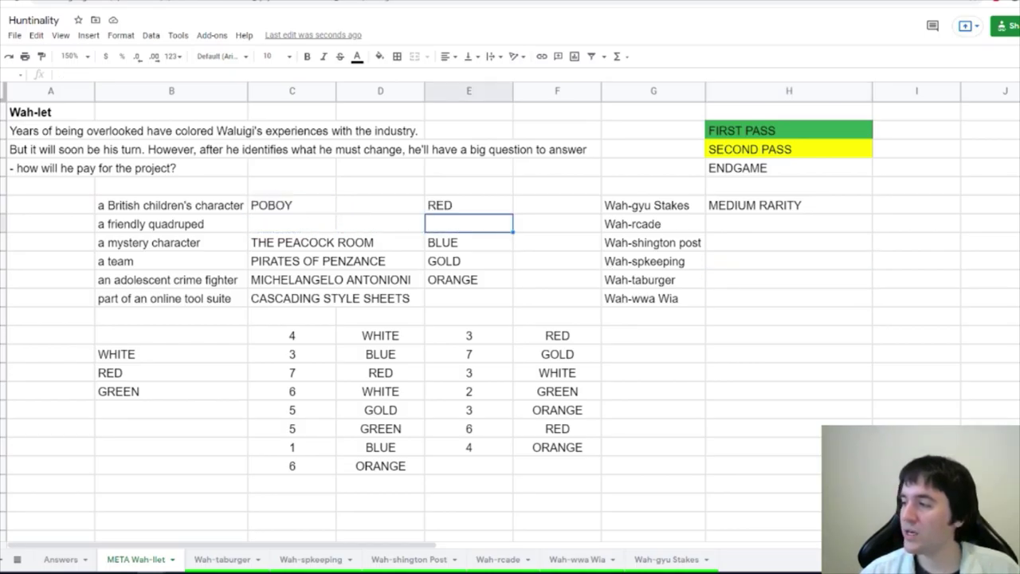
left_click(823, 206)
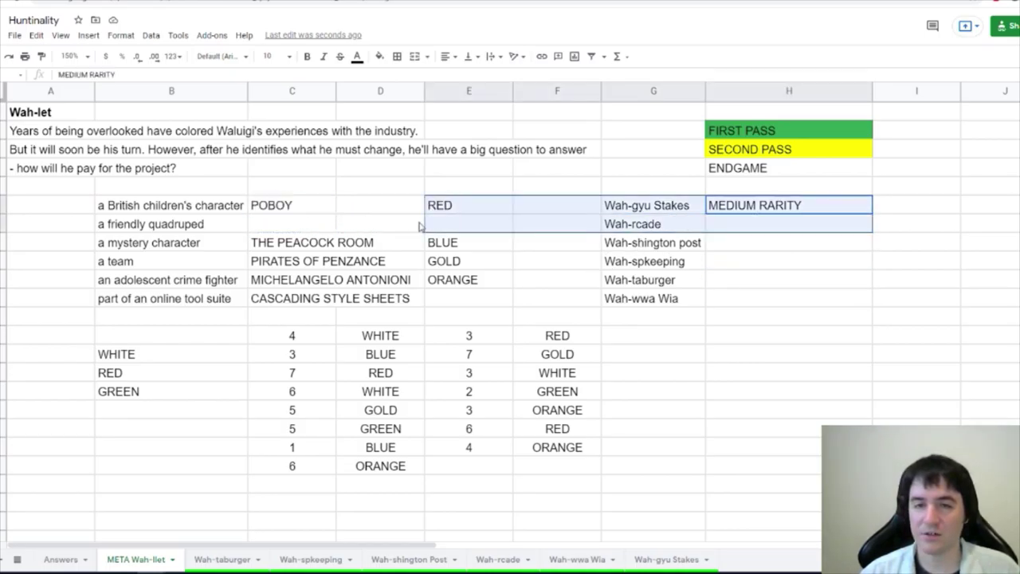
left_click_drag(420, 227, 341, 227)
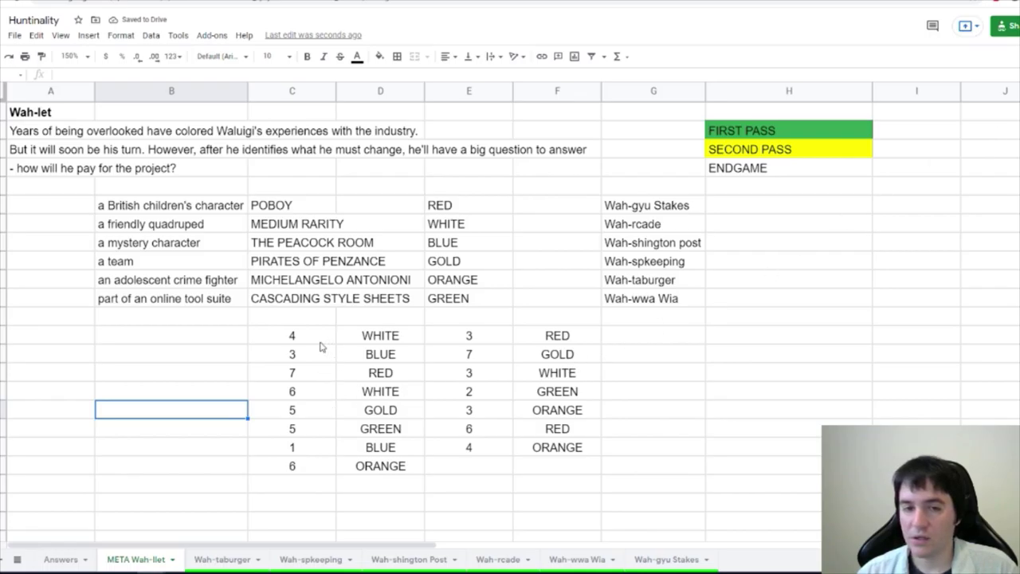
left_click_drag(320, 344, 397, 478)
- Shift the numbered colour list one column to the left
left_click(396, 478)
left_click_drag(316, 338, 377, 470)
left_click_drag(381, 327, 293, 327)
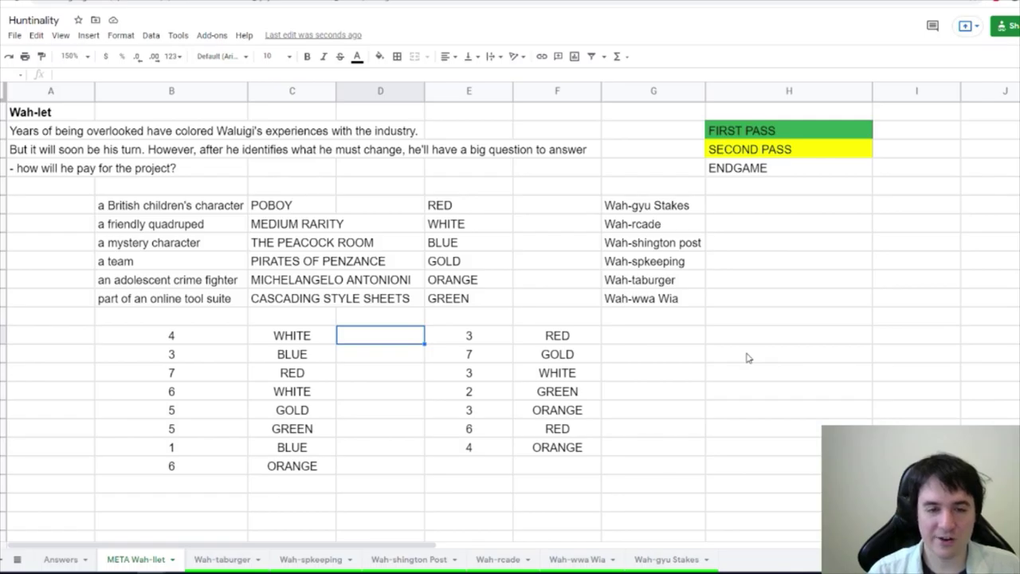
- Try the letters I and E beside WHITE and BLUE, then delete them
type("I")
key("Return")
type("E")
key("Return")
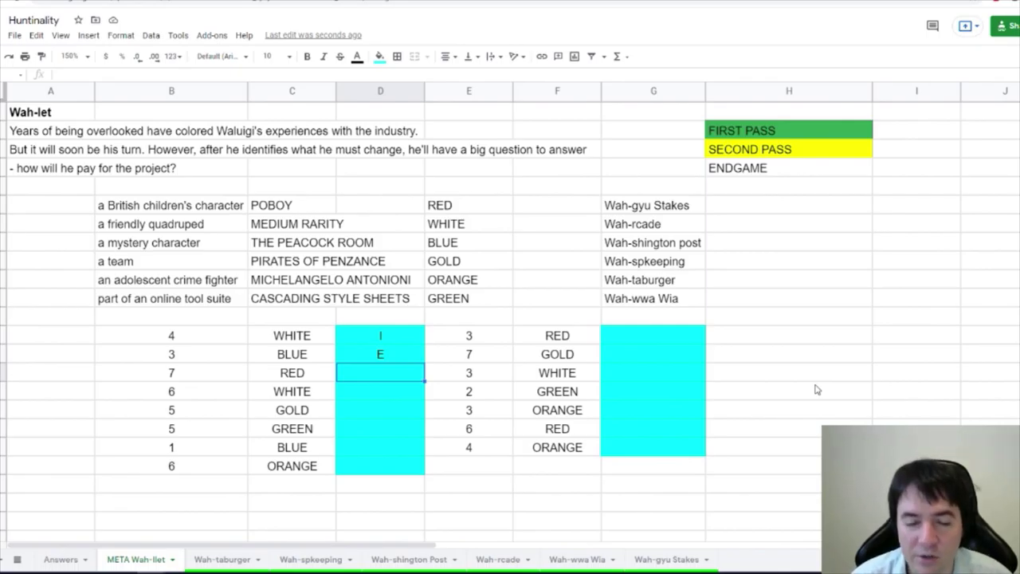
key("Up")
key("Delete")
key("Up")
key("Delete")
key("Down")
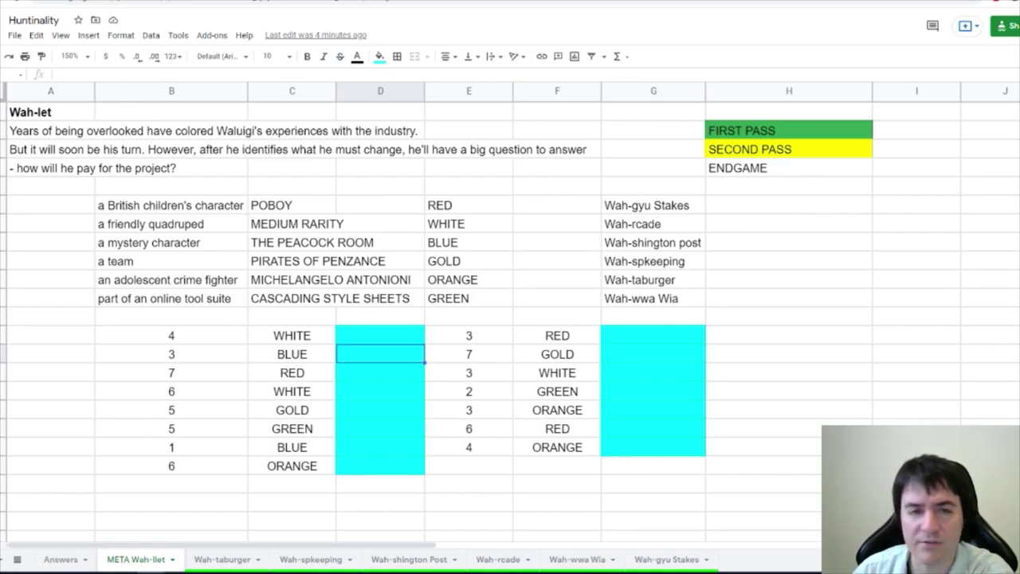
left_click(308, 205)
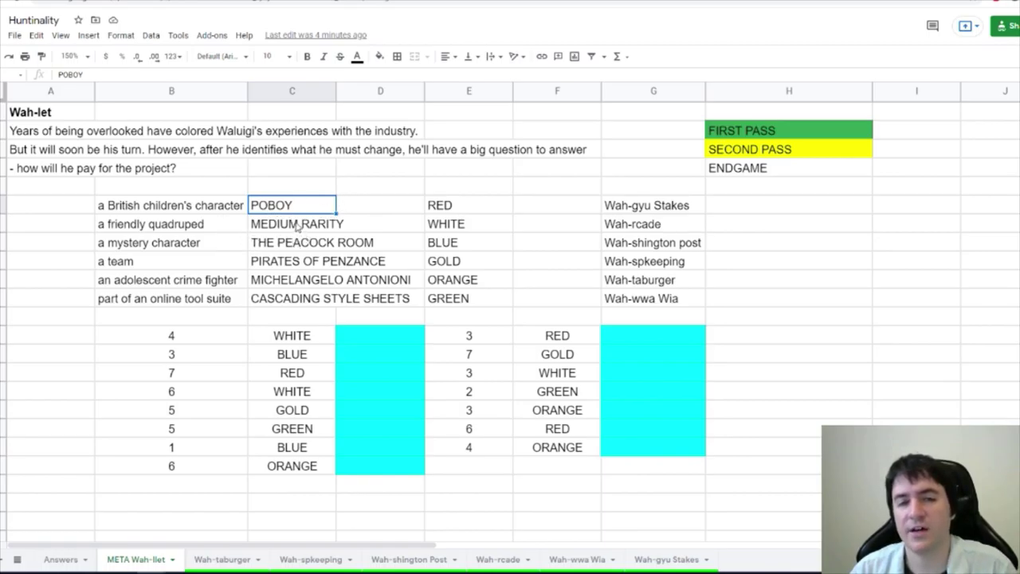
- Check MEDIUM RARITY, PIRATES OF PENZANCE and CASCADING STYLE SHEETS against GREEN, then undo the last edit
left_click(300, 226)
left_click(291, 259)
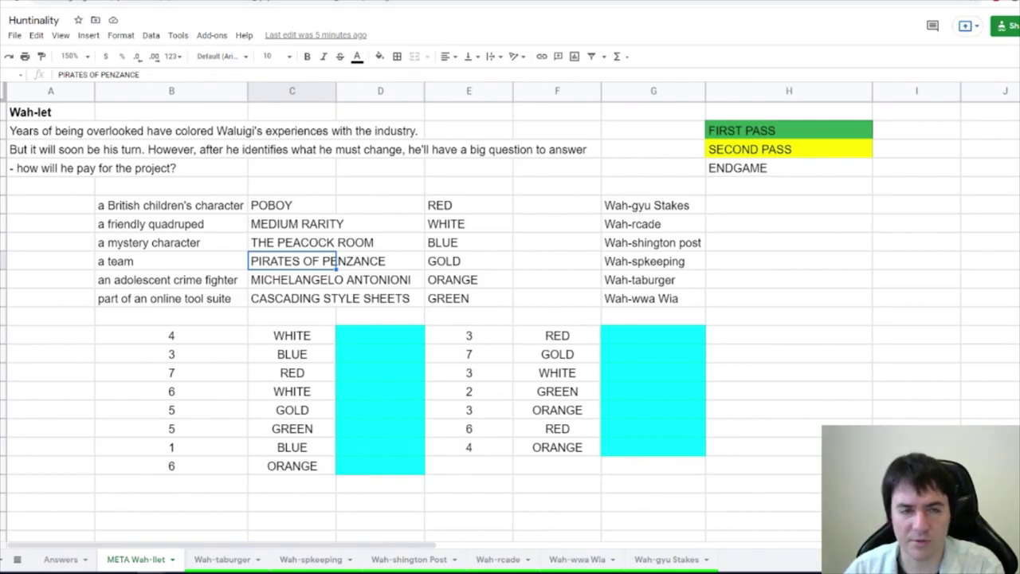
left_click(469, 298)
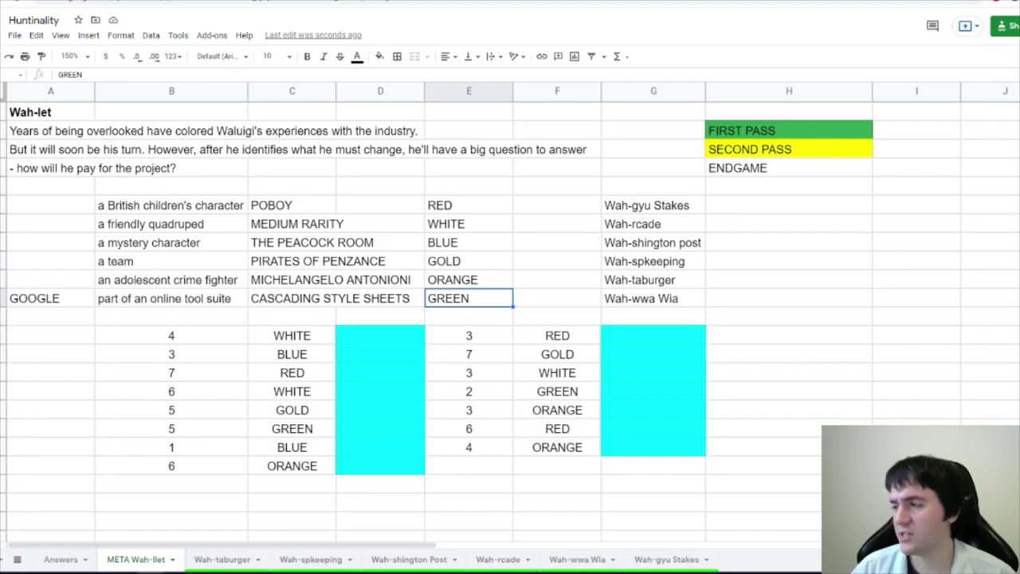
left_click(283, 301)
left_click(466, 297)
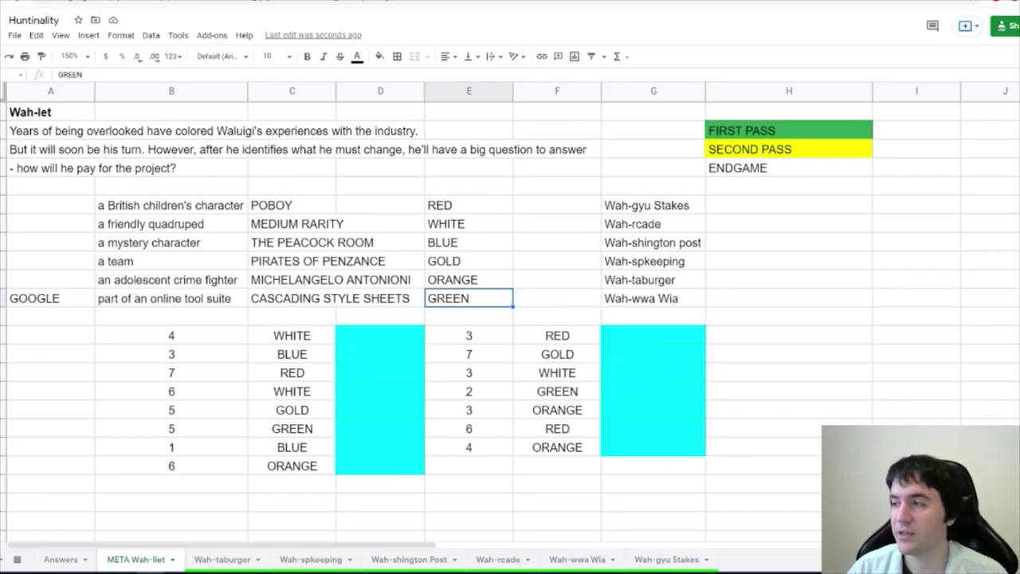
key("ctrl+z")
key("ctrl+z")
key("ctrl+z")
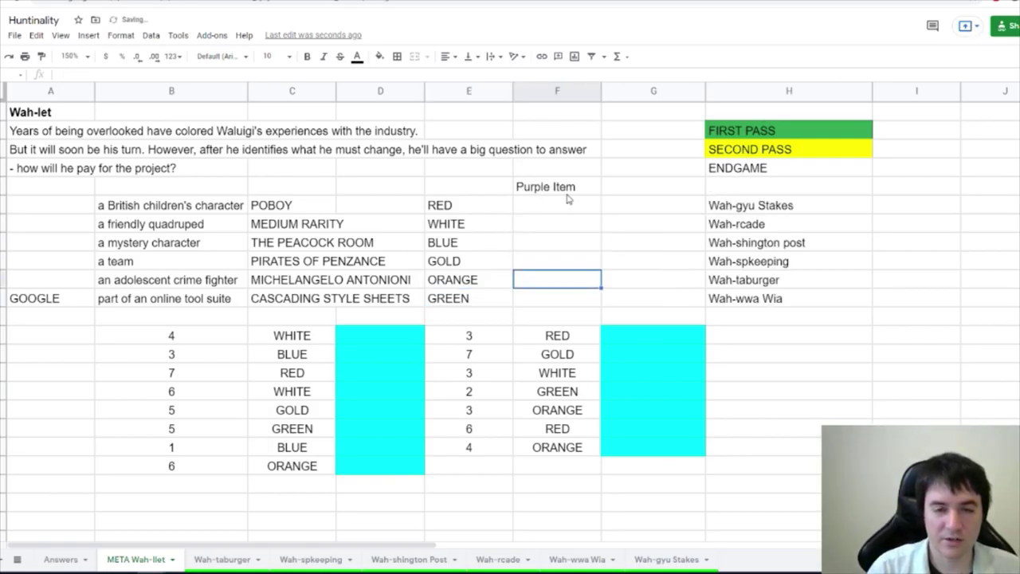
- Undo and redo until Purple Item lists TINKY WINKY through FORMS, then bold its heading
key("ctrl+z")
key("ctrl+z")
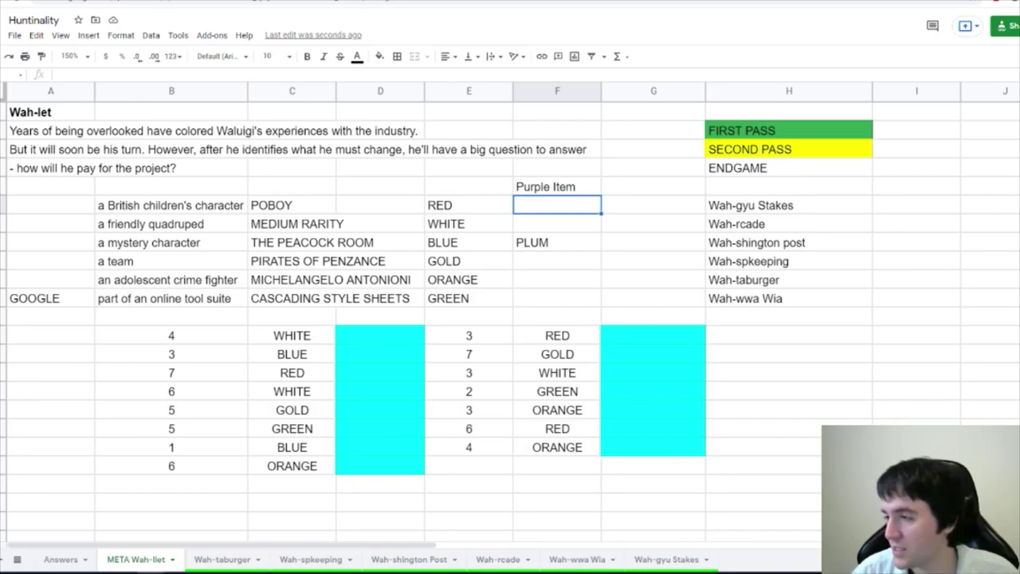
key("ctrl+z")
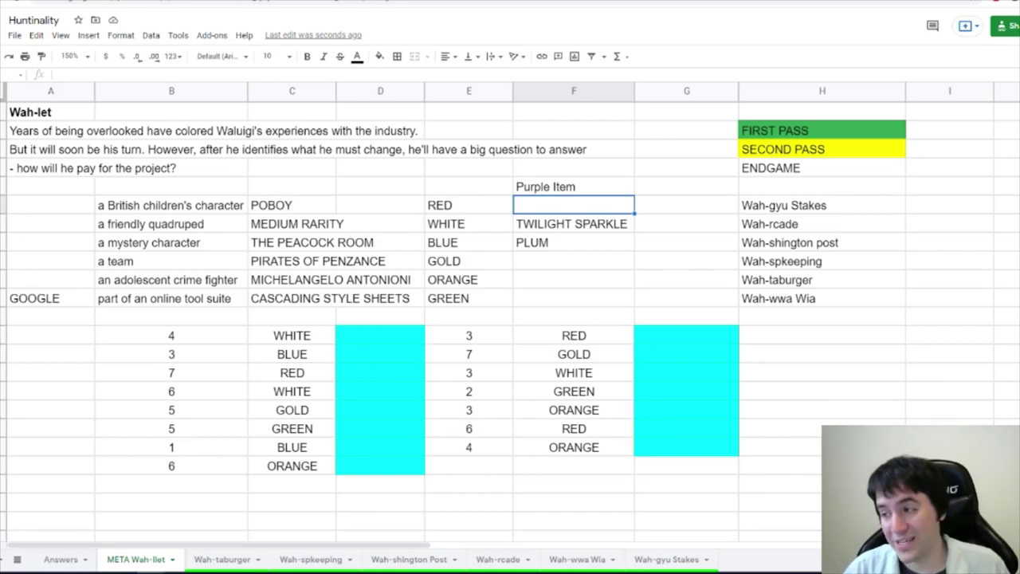
key("ctrl+z")
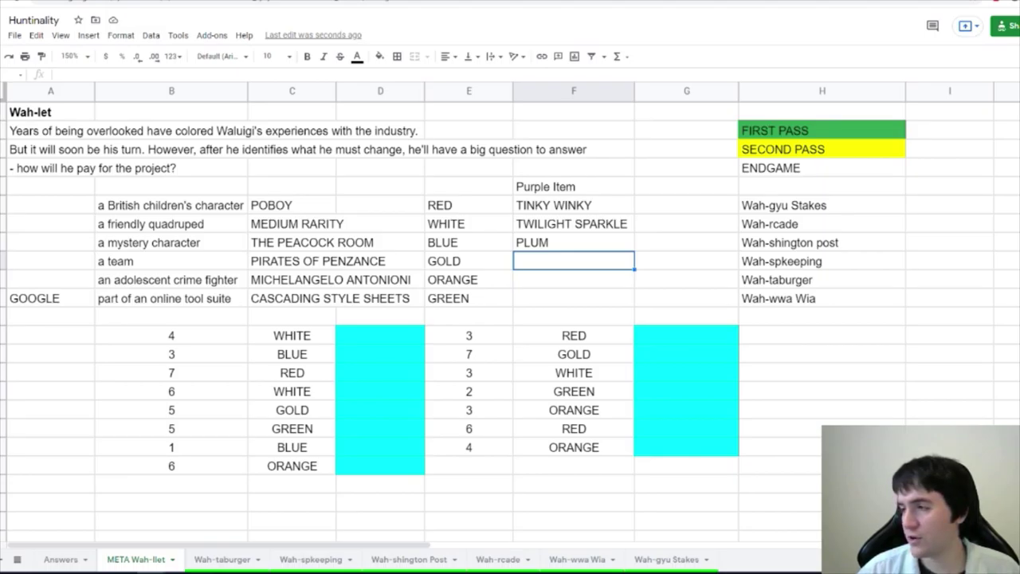
key("ctrl+y")
key("ctrl+y")
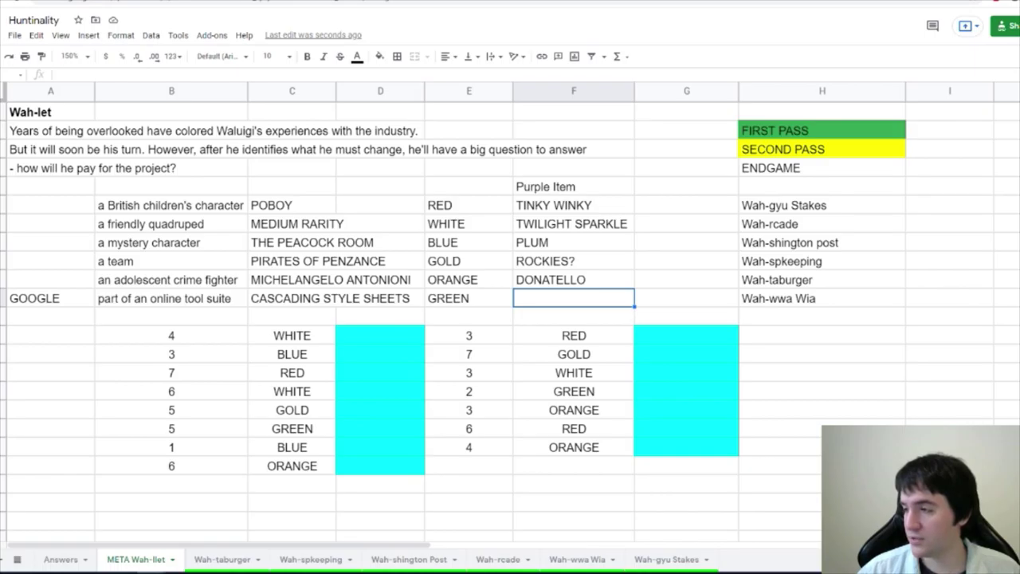
key("ctrl+y")
key("ctrl+y")
key("ctrl+y")
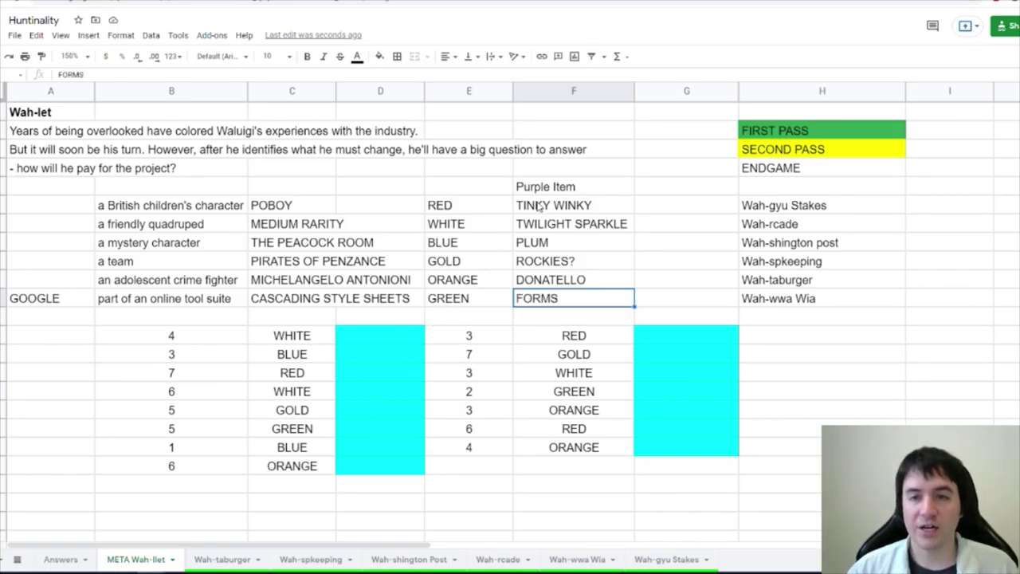
left_click(307, 55)
- Fill the first cyan column with the letters L, U, I, G, I, S, P, E
left_click(370, 336)
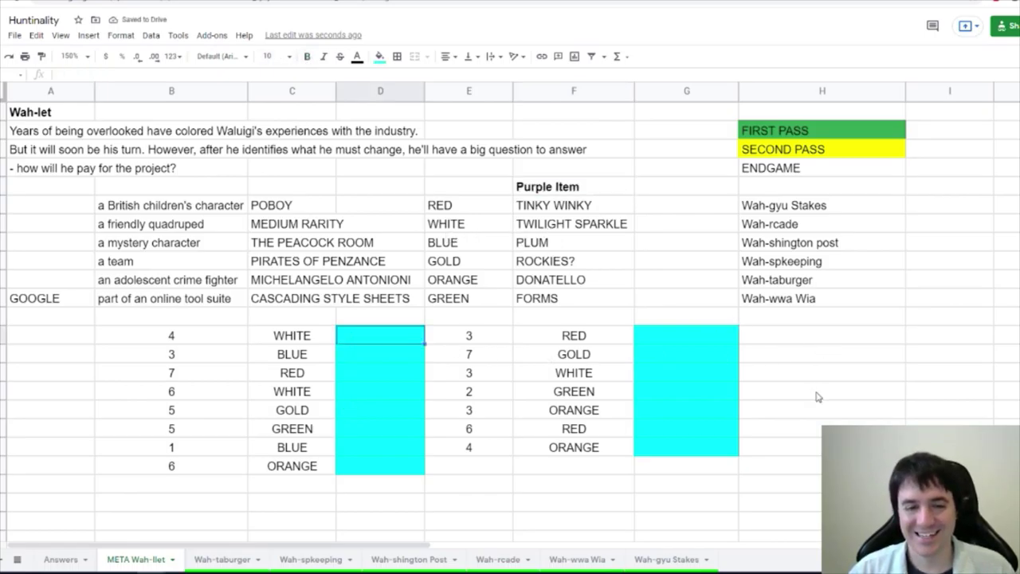
type("L")
key("Return")
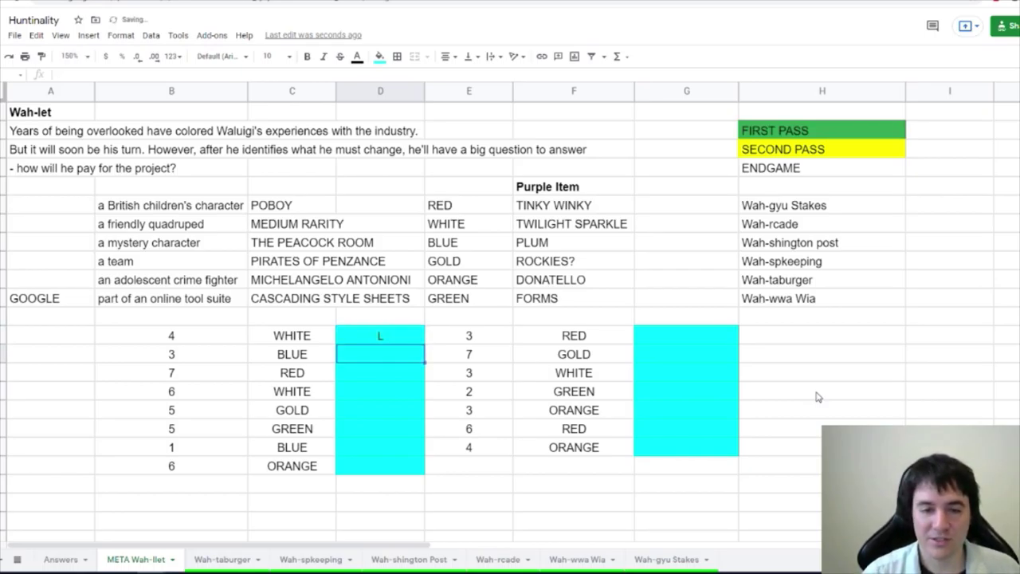
type("U")
key("Return")
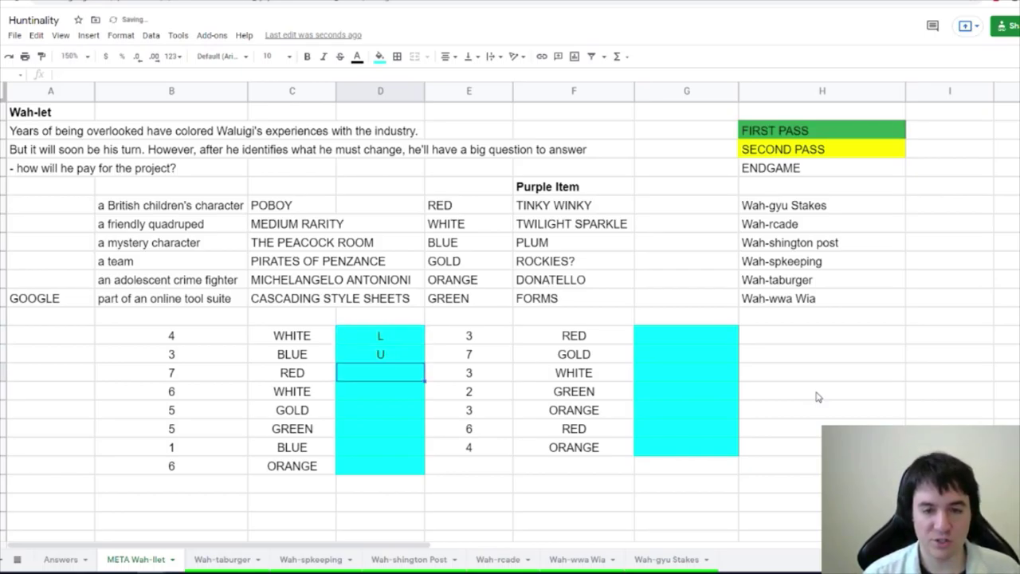
type("I")
key("Return")
type("G")
key("Return")
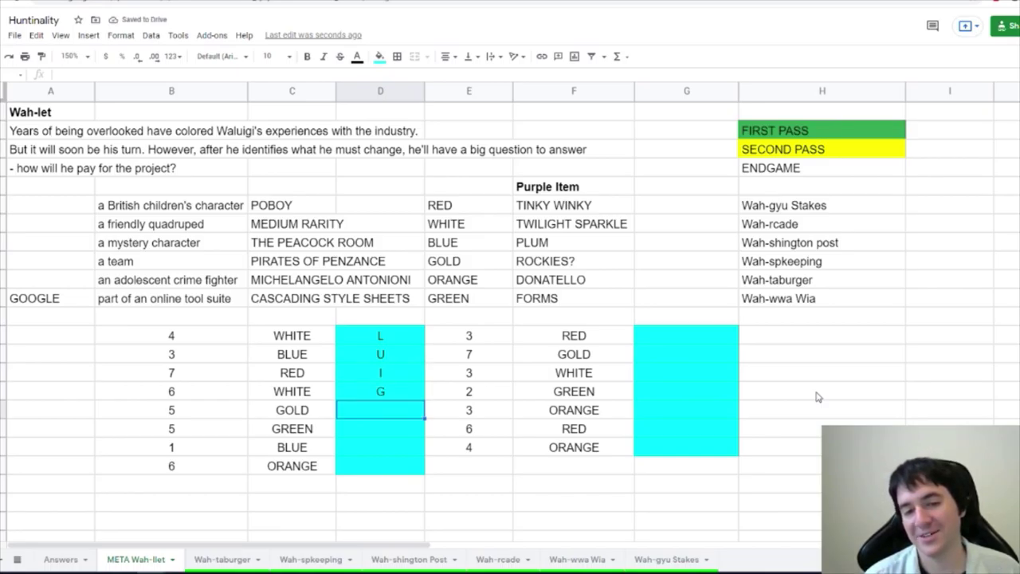
key("Up")
key("Up")
key("Up")
key("Down")
key("Down")
key("Down")
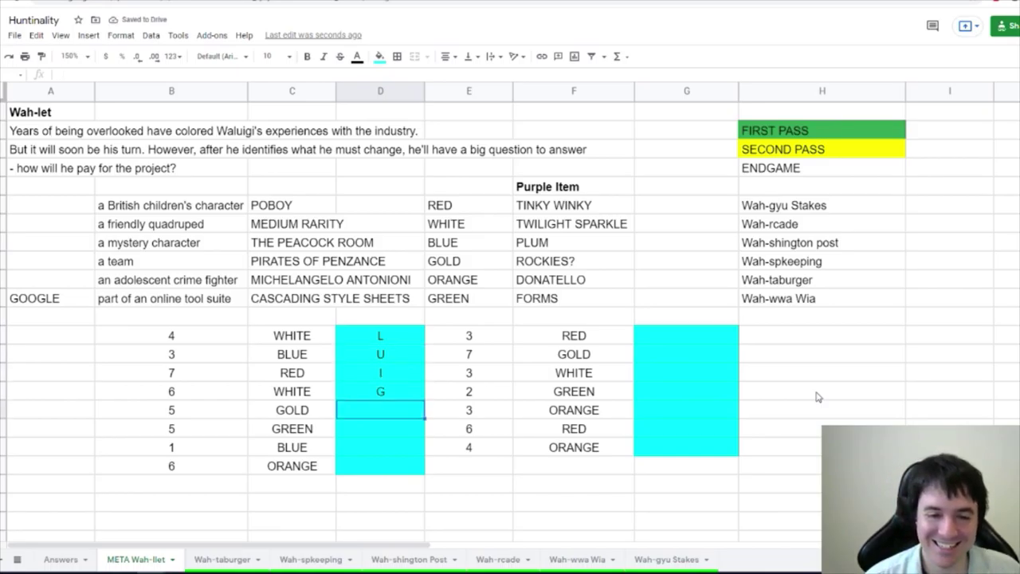
type("I")
key("Return")
type("S")
key("Return")
type("P")
key("Return")
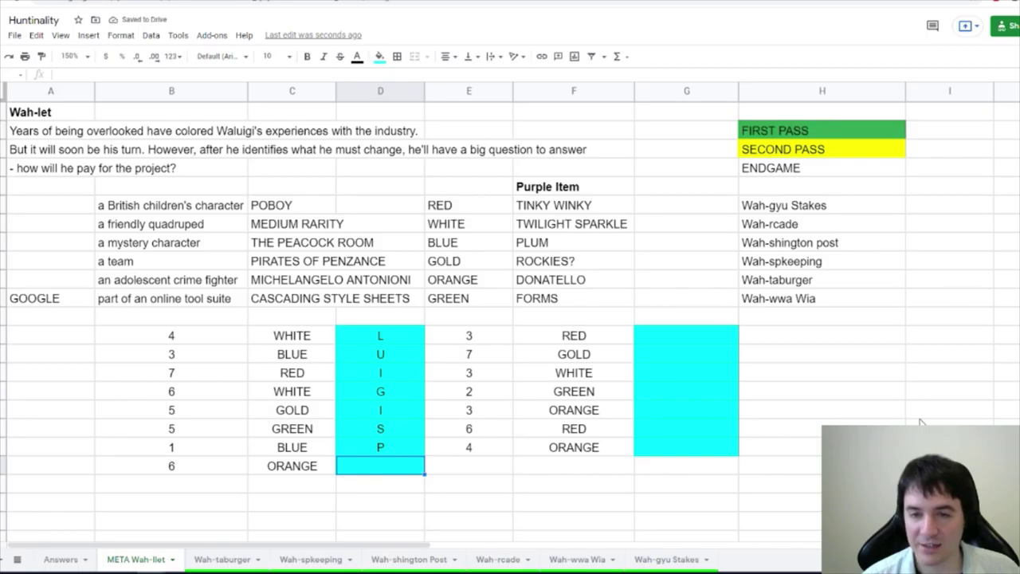
type("E")
key("Tab")
key("Tab")
- Enter N, S, I, O, N, W, A down the second cyan column and move the W/A rows above the letters
key("Up")
key("Up")
key("Up")
key("Up")
key("Up")
key("Up")
key("Up")
key("Right")
type("N S I ")
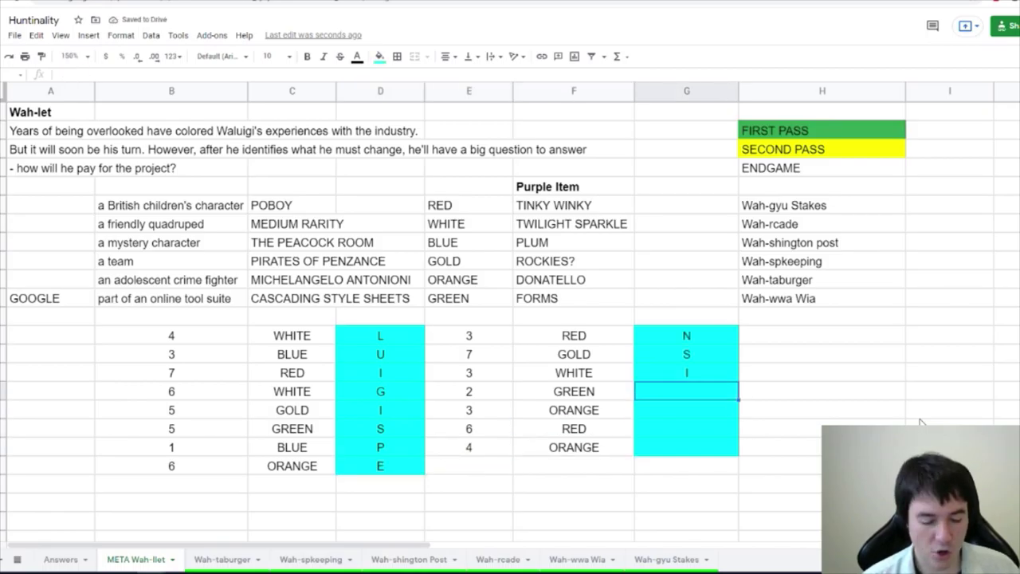
type("O N W")
key("Return")
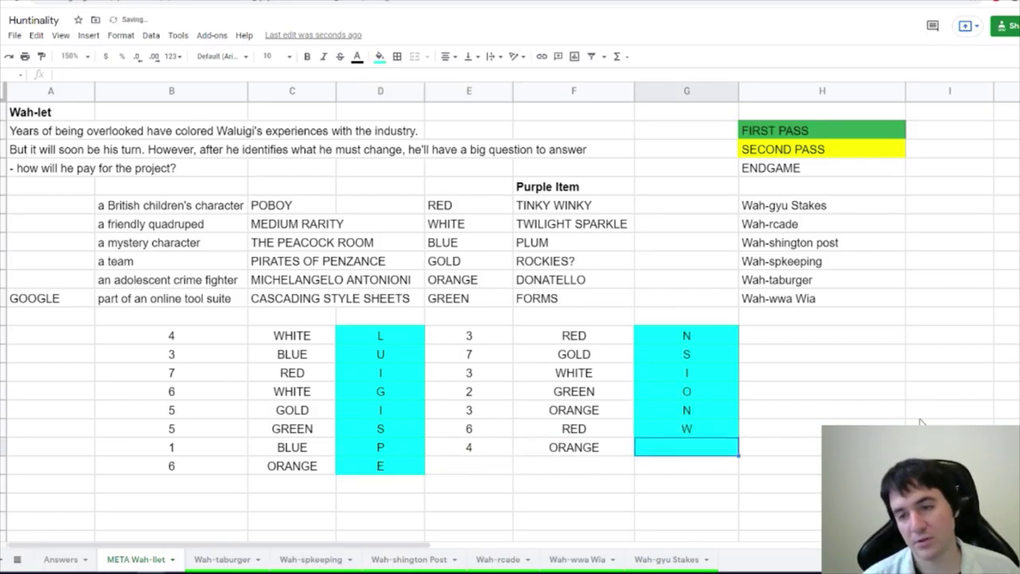
type("A")
key("Return")
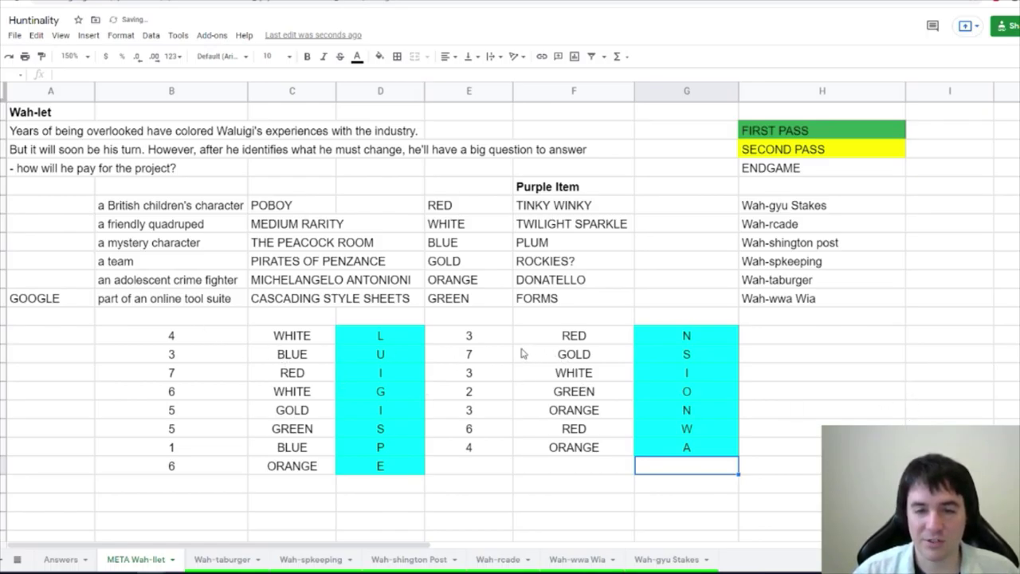
left_click_drag(492, 339, 398, 144)
left_click(408, 150)
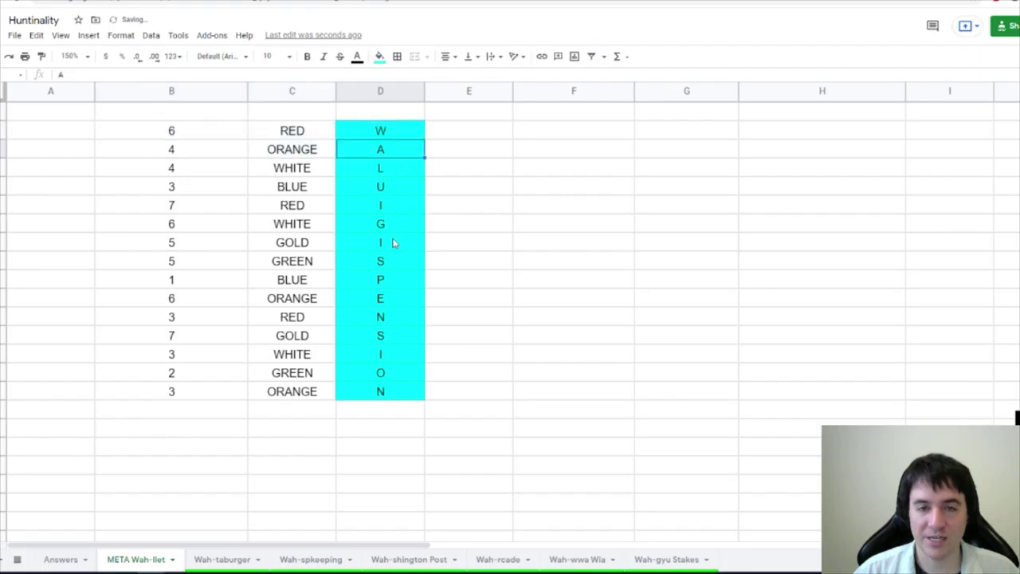
- Write WALUIGIS PENSION in the empty cell beside the letters and fill it green
left_click(471, 204)
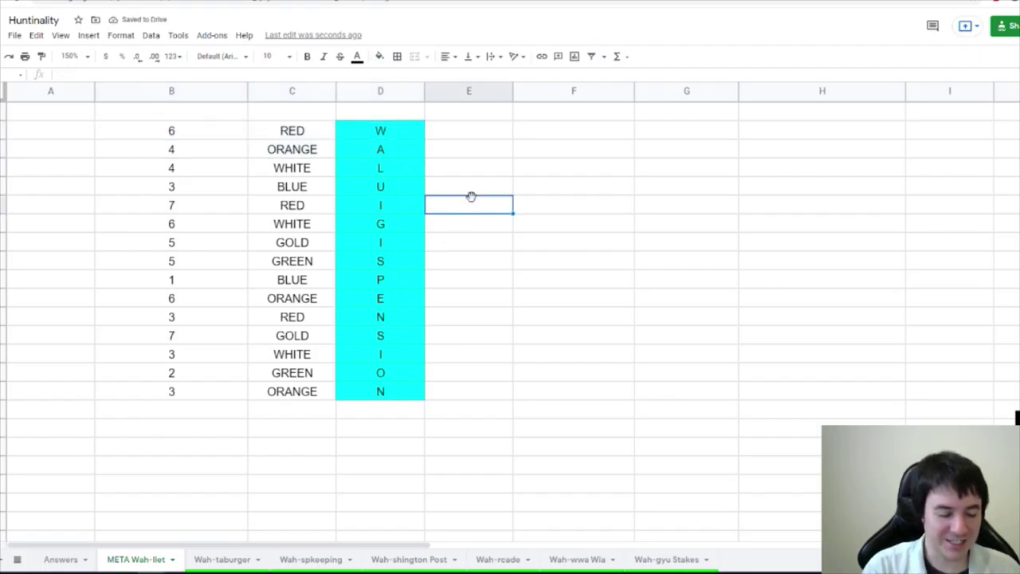
type("WAL")
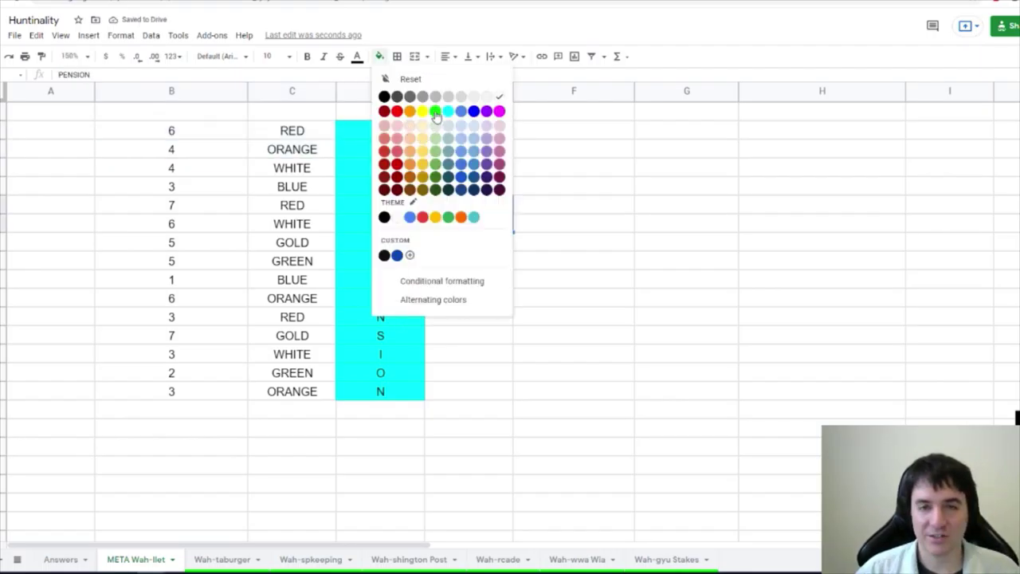
left_click(431, 111)
left_click(550, 230)
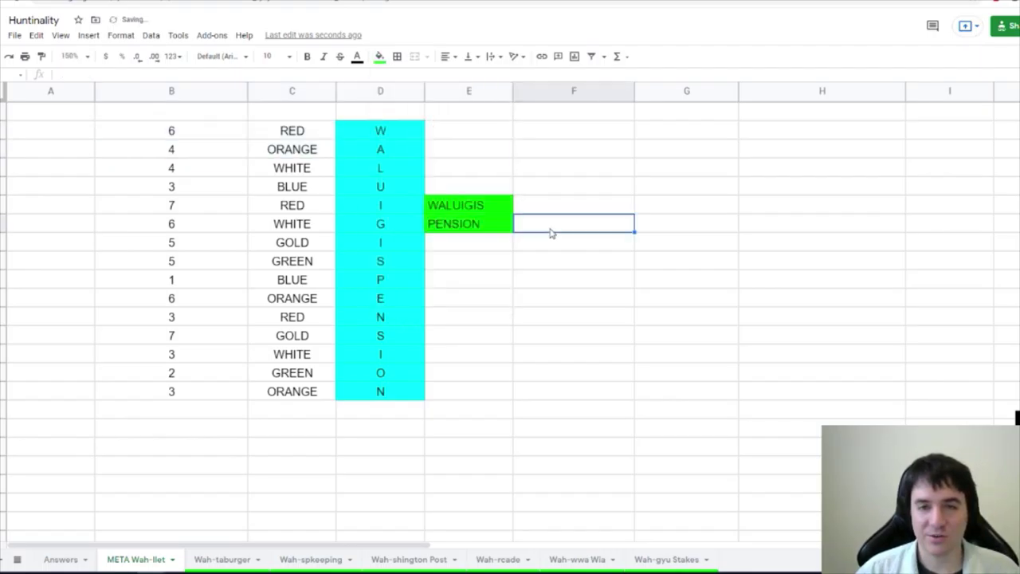
scroll(518, 255, "up", 5)
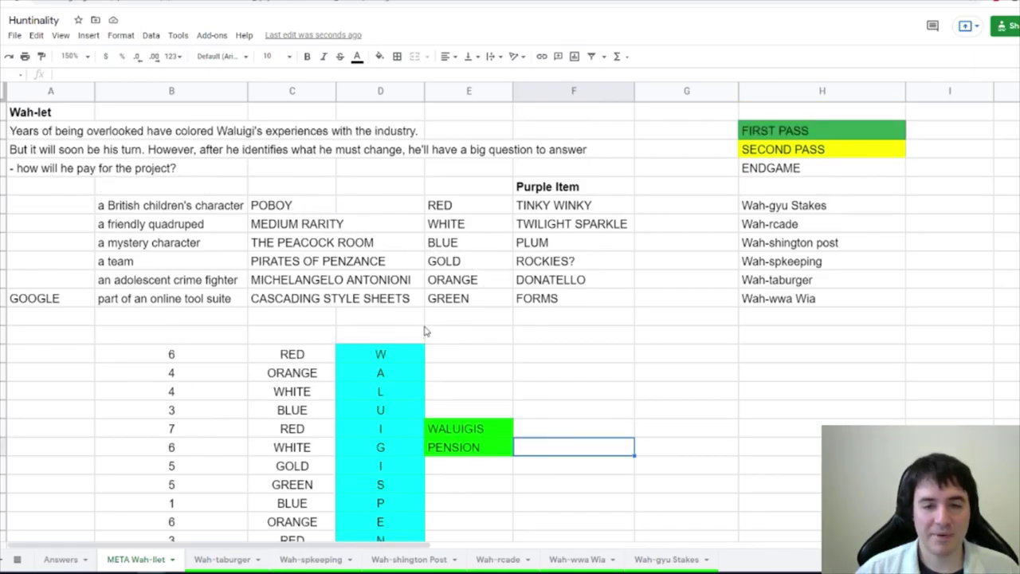
scroll(424, 331, "down", 1)
key("ctrl+Tab")
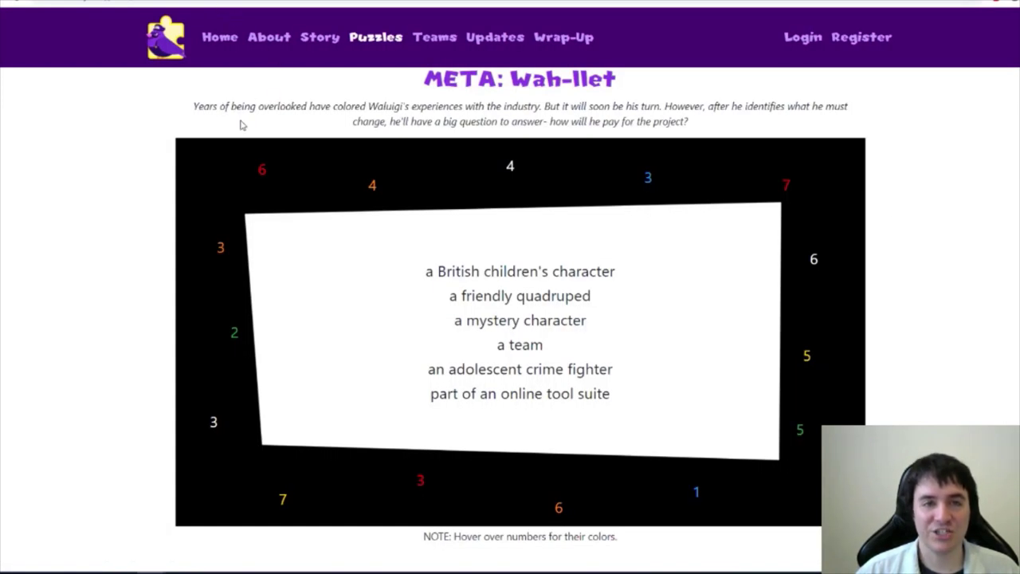
- Submit WALUIGIS PENSION as the Wah-llet answer and reveal the Choose Your Character! story text
scroll(241, 125, "up", 1)
left_click(219, 94)
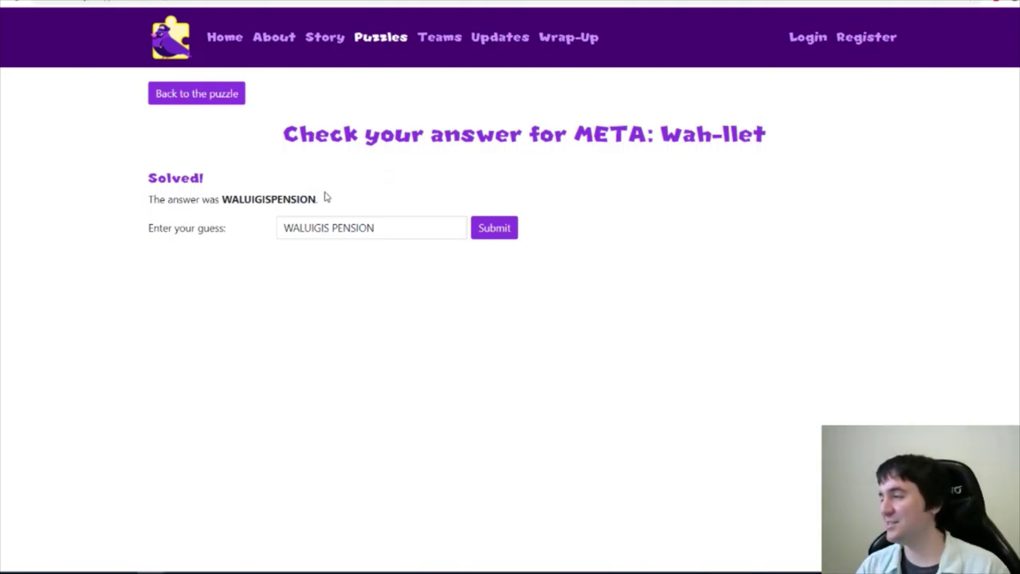
key("ctrl+Tab")
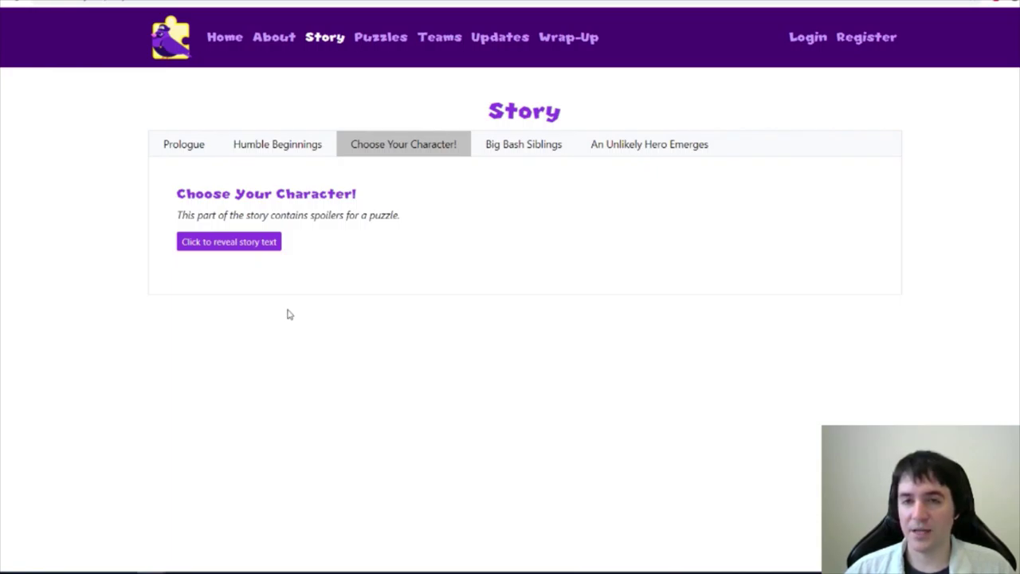
left_click(255, 250)
scroll(88, 229, "down", 1)
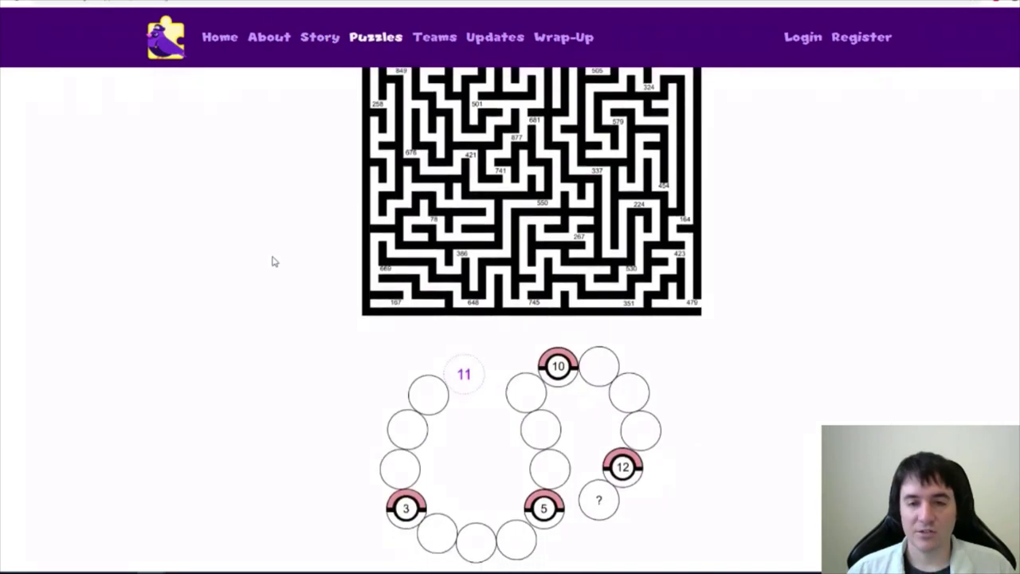
- Scroll down the Puzzles page to the A-maze-ing puzzle and its numbered maze
scroll(271, 261, "down", 10)
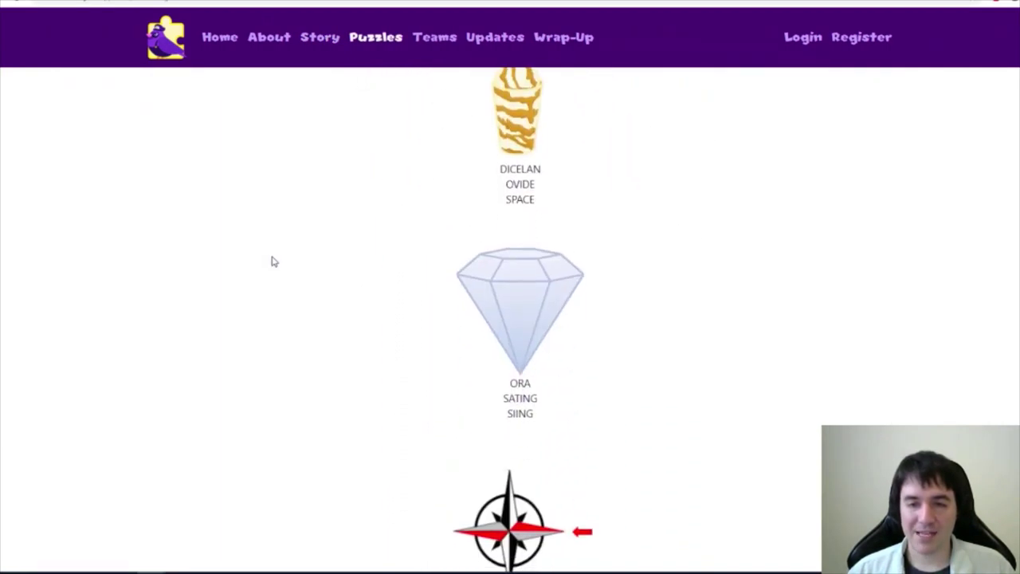
scroll(270, 262, "down", 15)
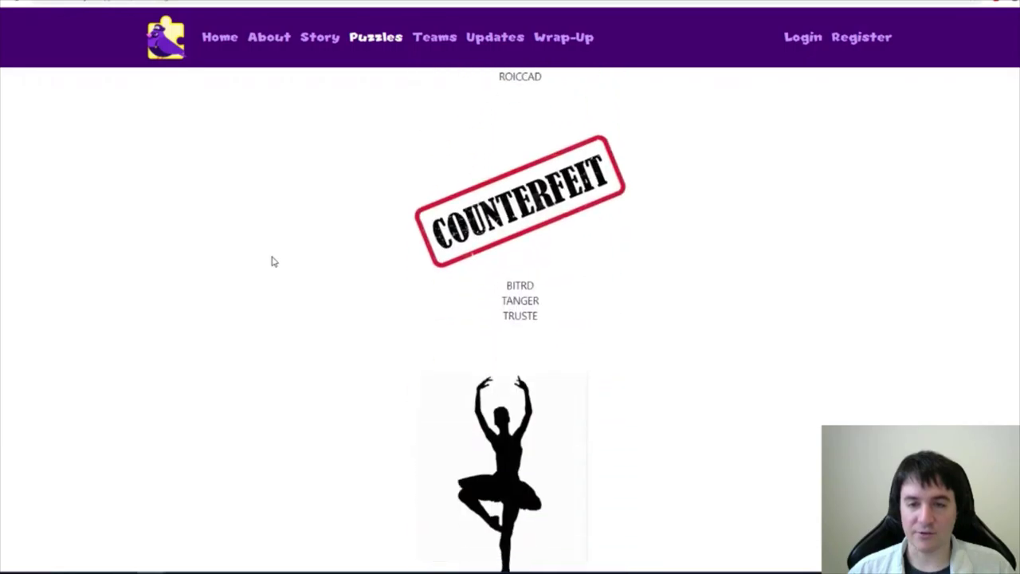
scroll(271, 261, "down", 4)
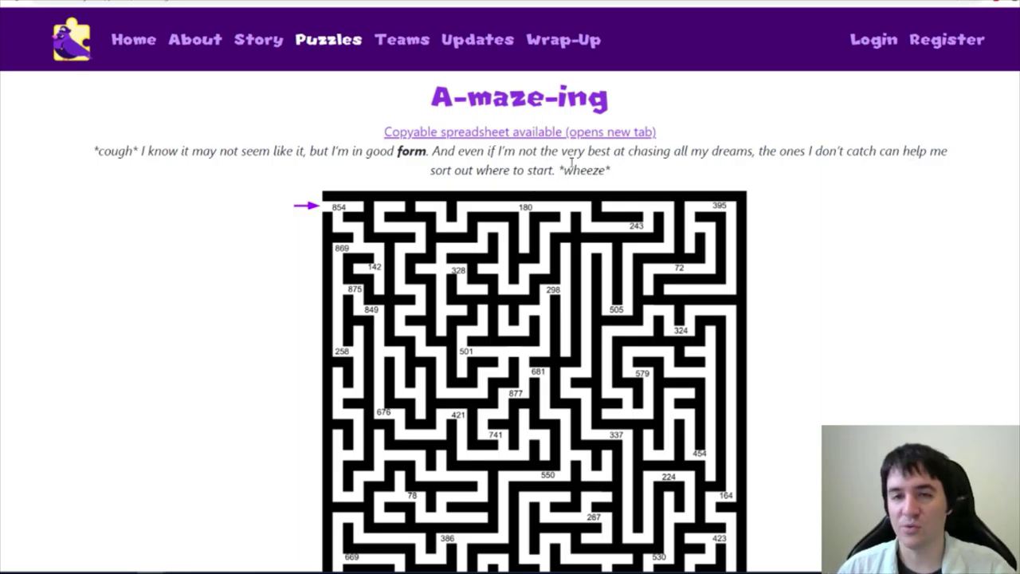
scroll(604, 173, "down", 1)
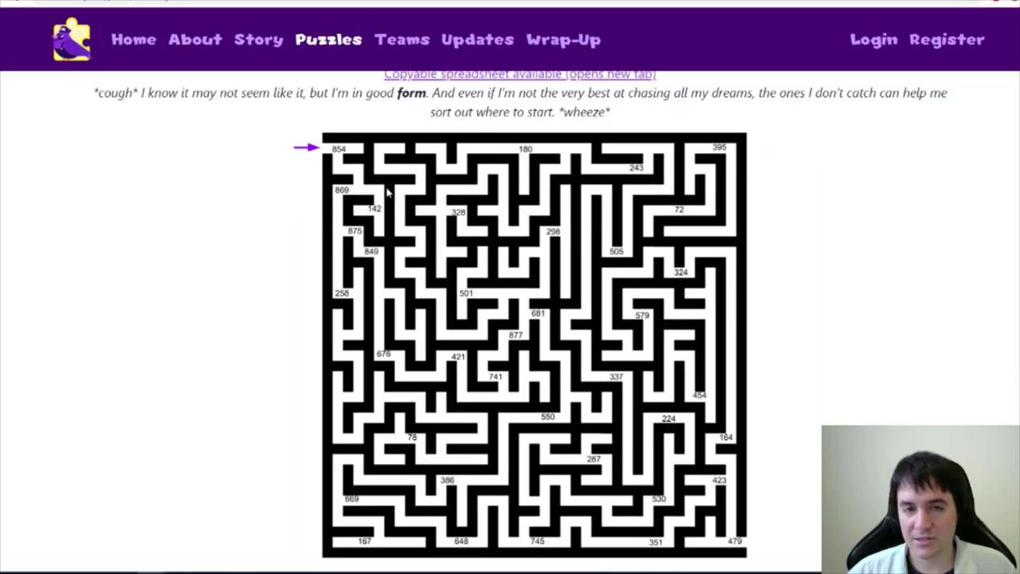
- Back in the spreadsheet maze copy, enter maze numbers 854, 869 and 386 down column J
key("ctrl+Tab")
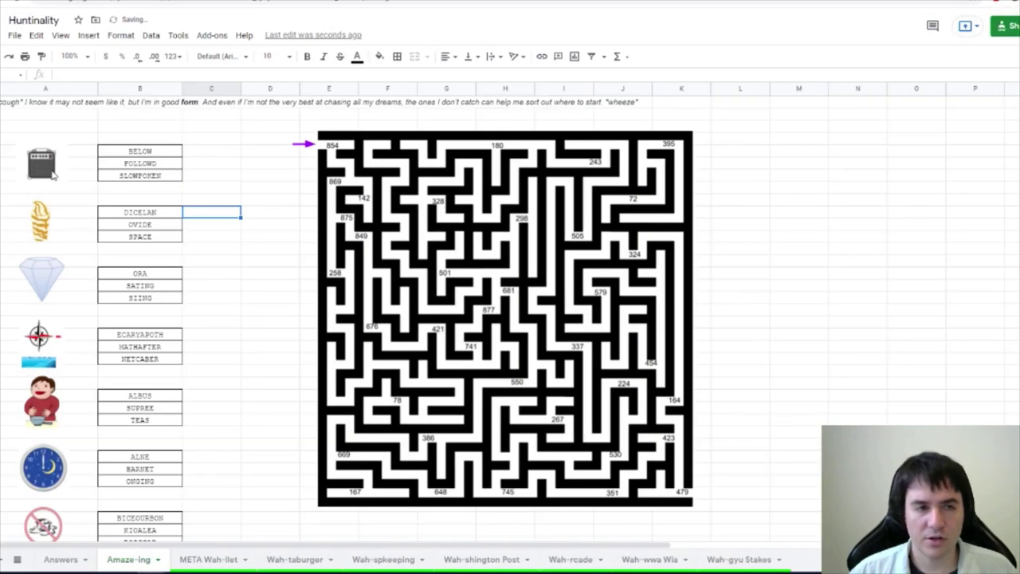
scroll(87, 263, "down", 3)
scroll(91, 351, "down", 10)
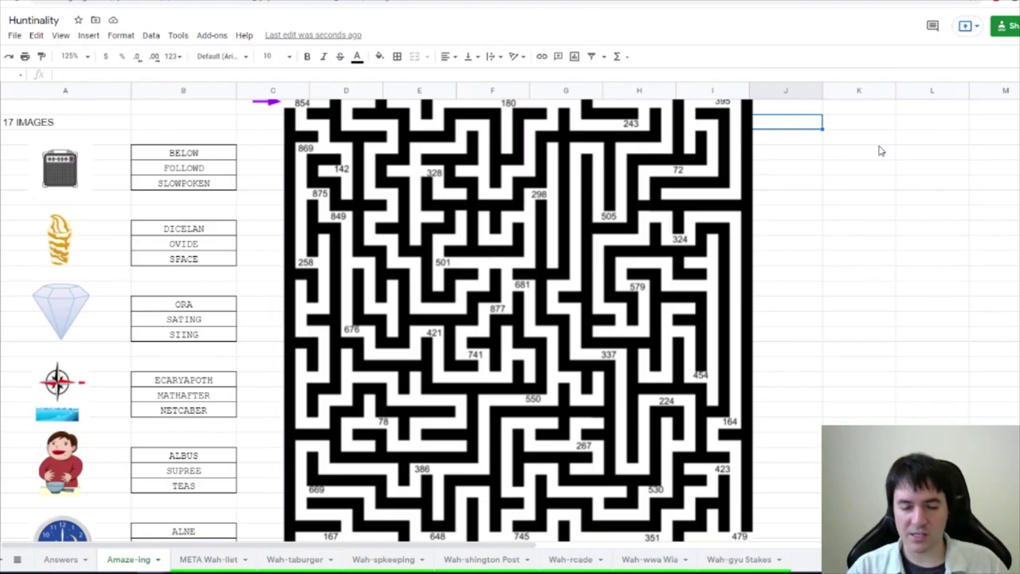
type("854")
key("Return")
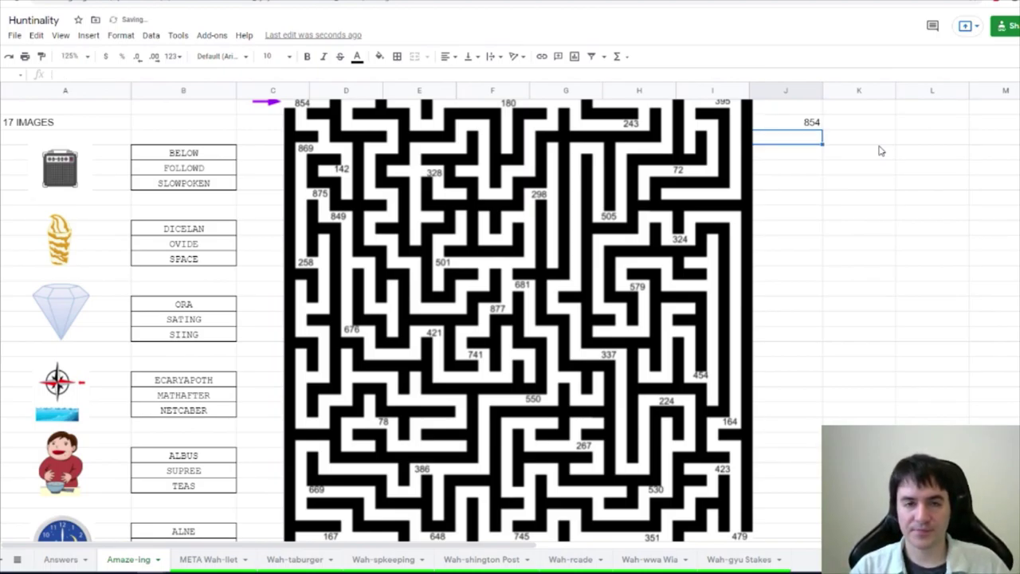
type("869")
key("Return")
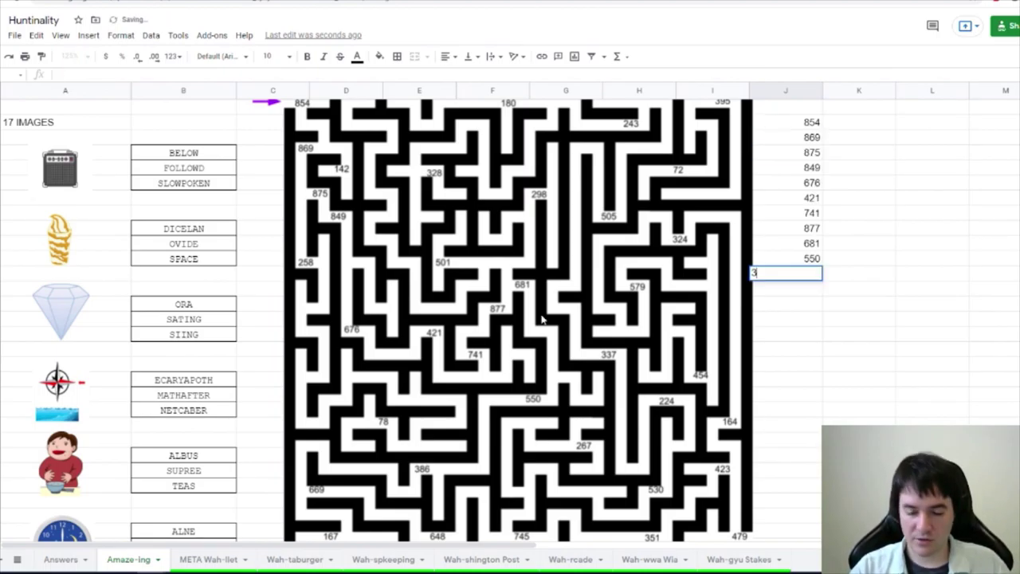
type("386")
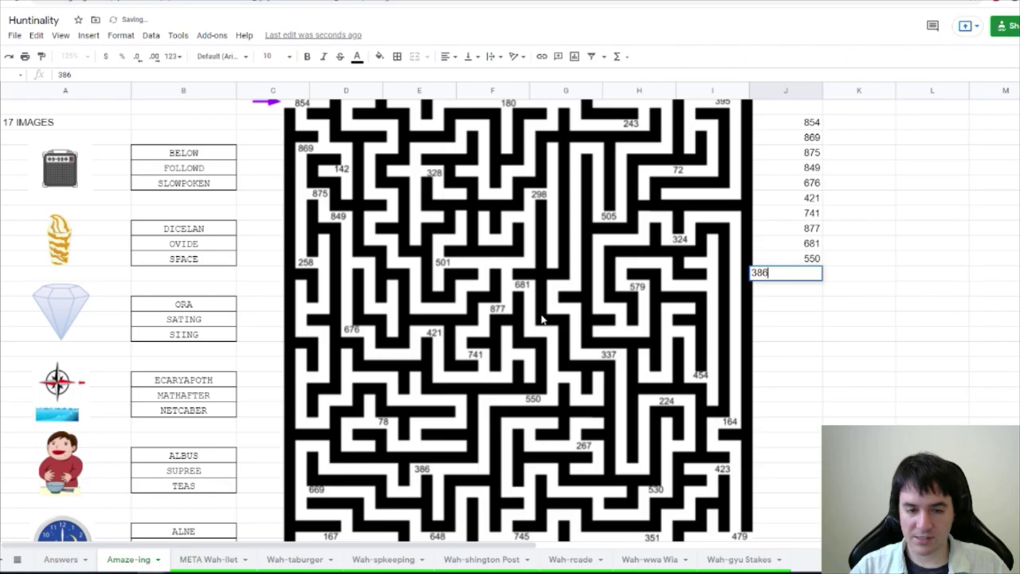
key("Return")
- Continue the maze number list with 648, 745, 351, 423 and 479
type("669")
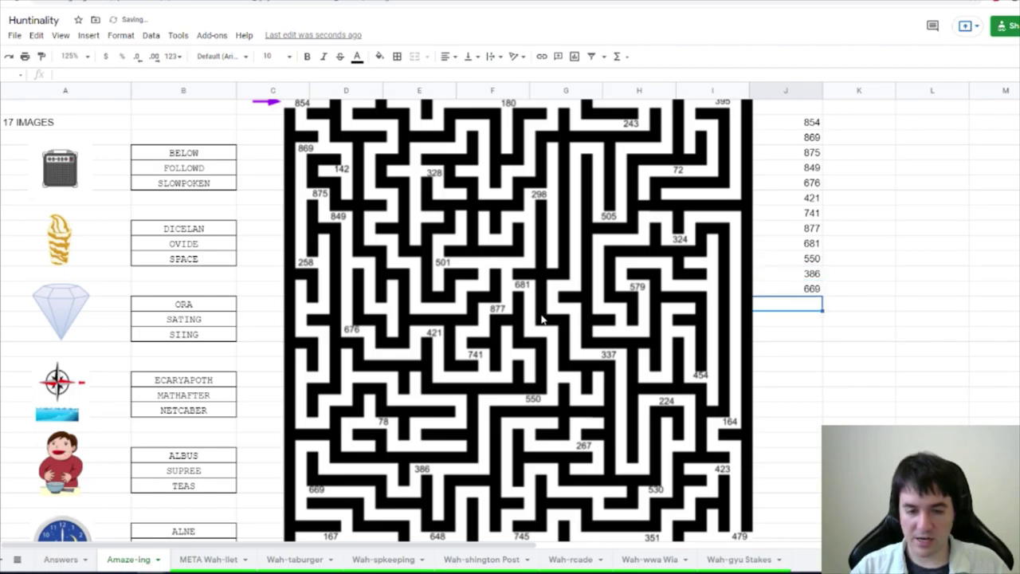
type("648")
key("Return")
type("745")
key("Return")
type("351")
key("Return")
scroll(614, 415, "down", 1)
type("423")
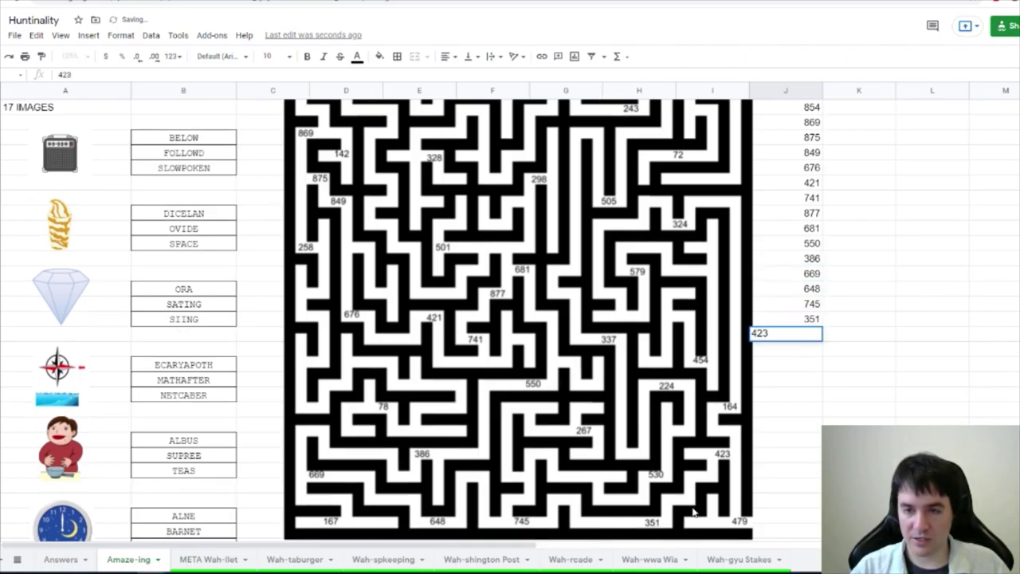
key("Return")
type("479")
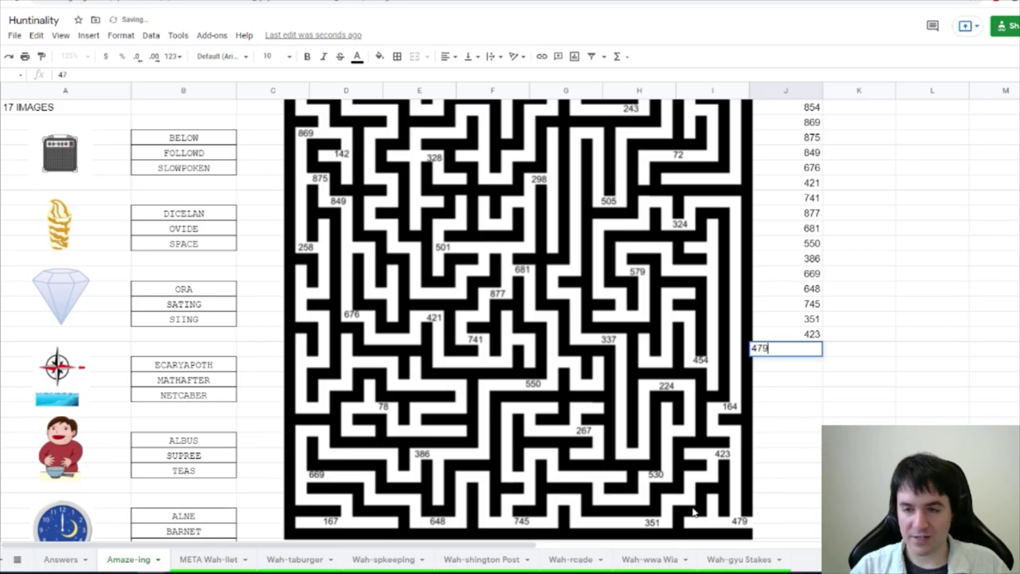
key("Return")
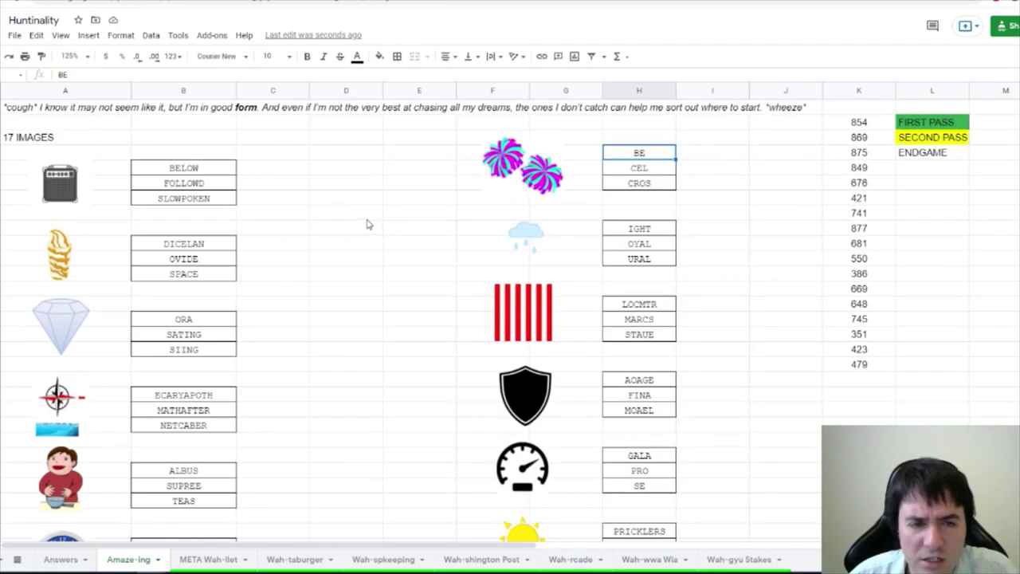
- Mark letters E, S and L beside their clues and R beside IGHT, OYAL and URAL
left_click(261, 168)
key("Down")
type("E")
key("Return")
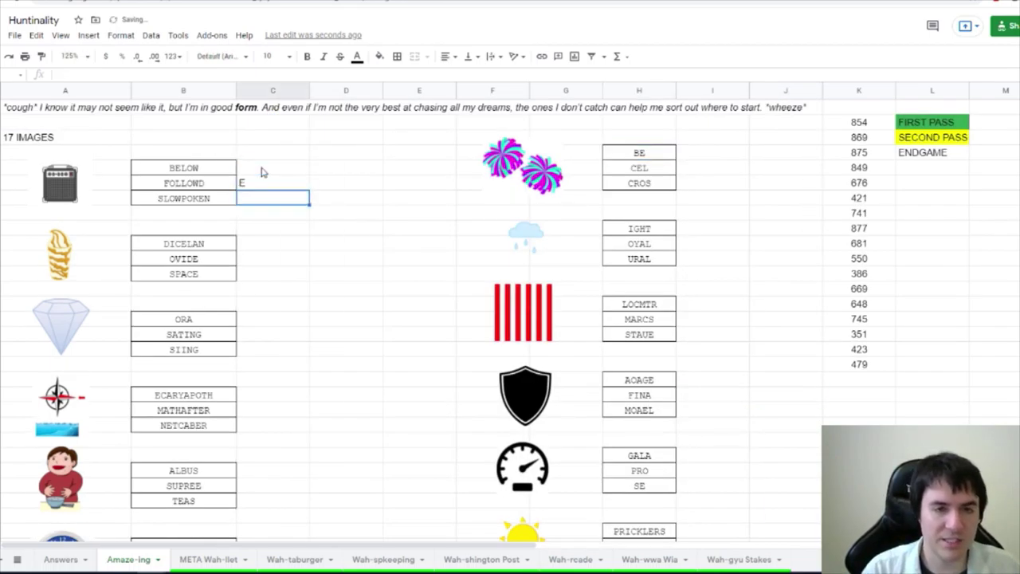
type("S")
key("Up")
key("Up")
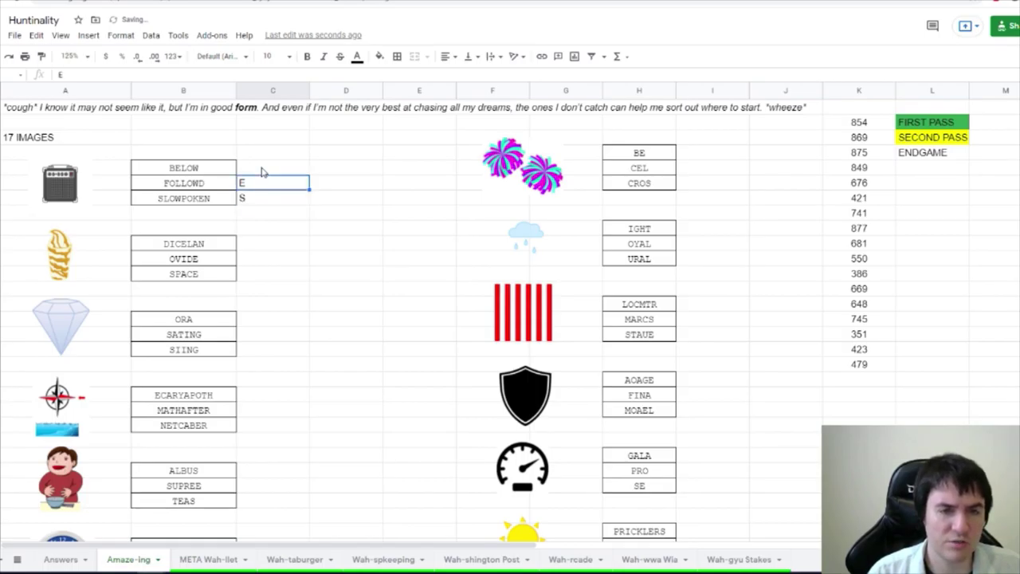
type("L")
left_click(714, 229)
type("R")
key("Return")
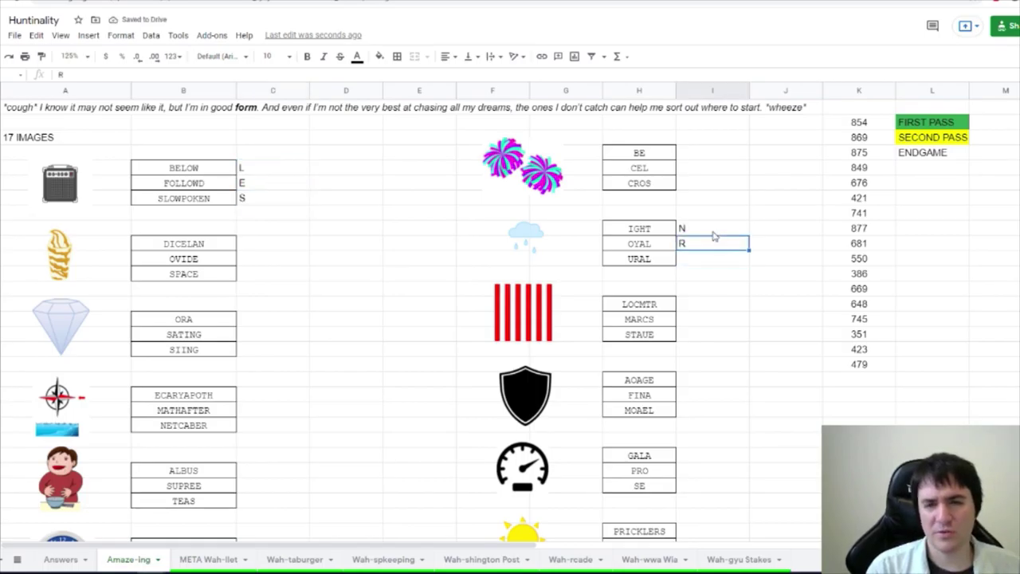
type("R")
key("Return")
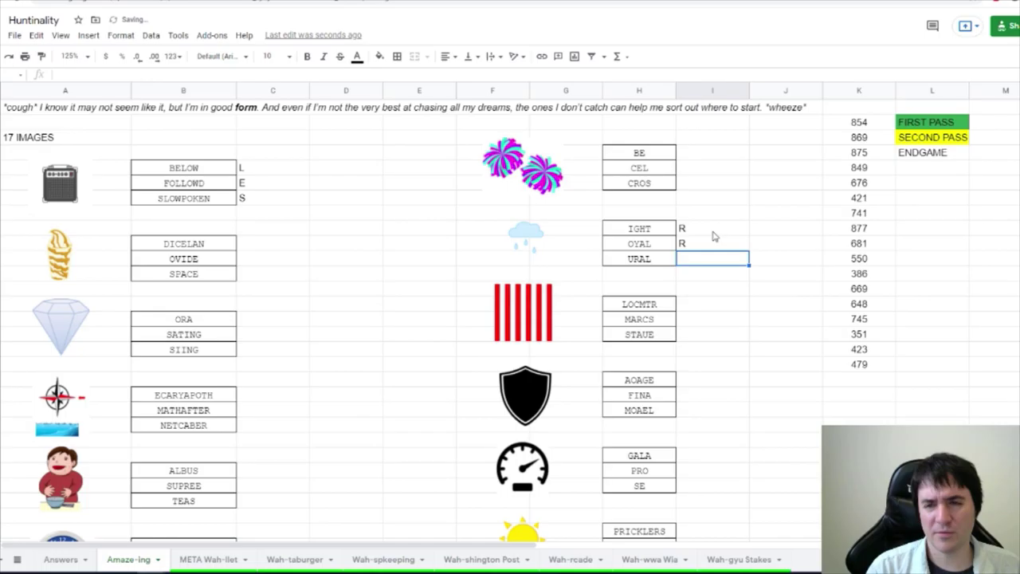
type("R")
- Enter ICELAND, VIDEO and PACES beside the DICELAN clue and the clues below it
left_click(272, 243)
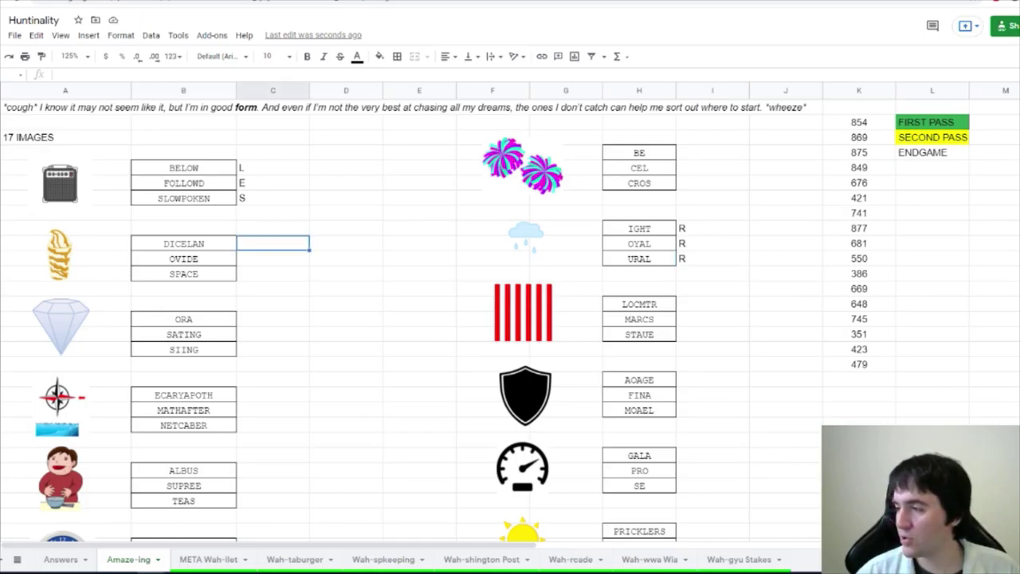
left_click(868, 126)
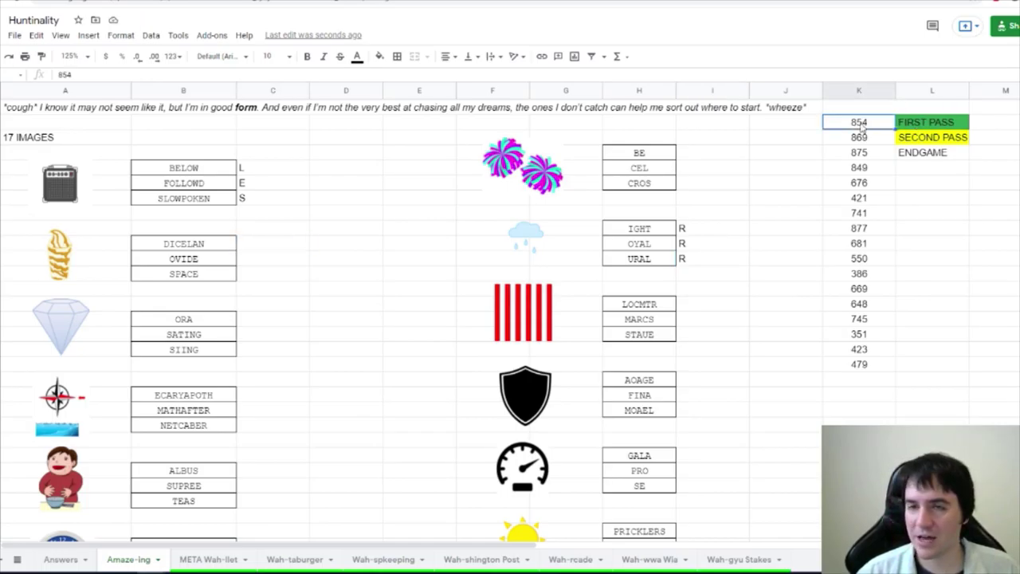
left_click(262, 185)
left_click(44, 202)
left_click(276, 246)
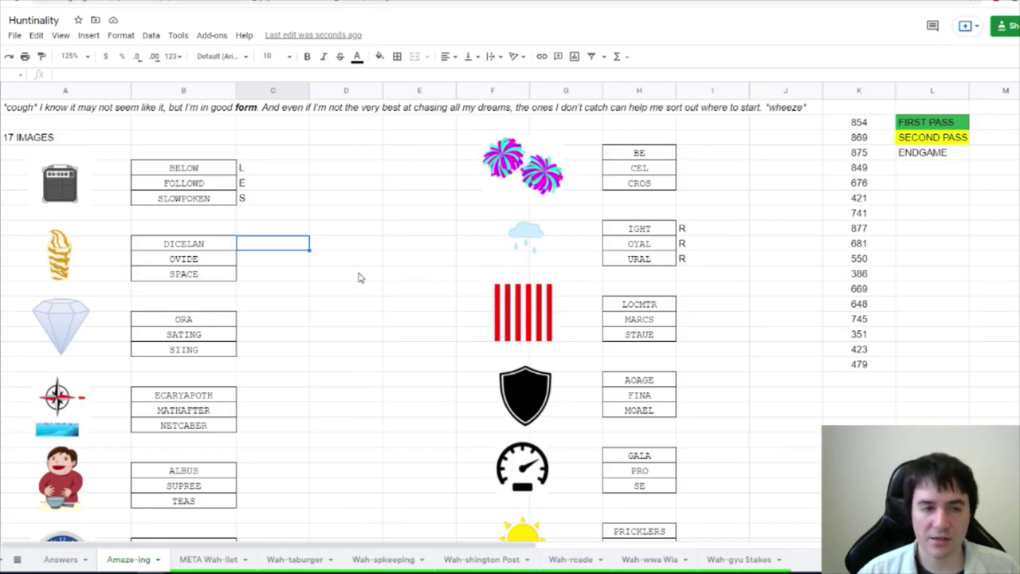
type("ICELAND")
key("Return")
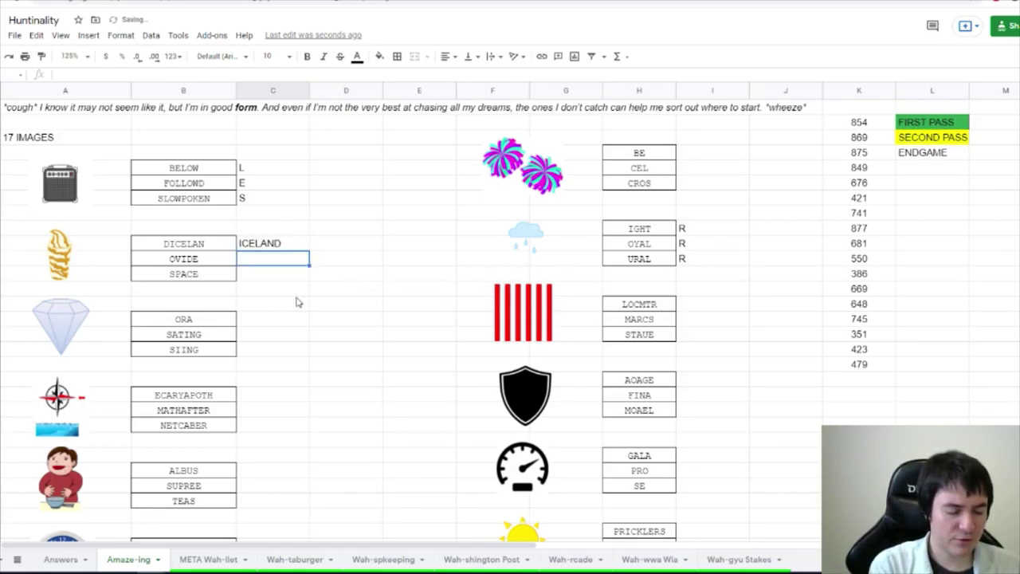
type("VIDEO")
key("Return")
type("PACES")
key("Return")
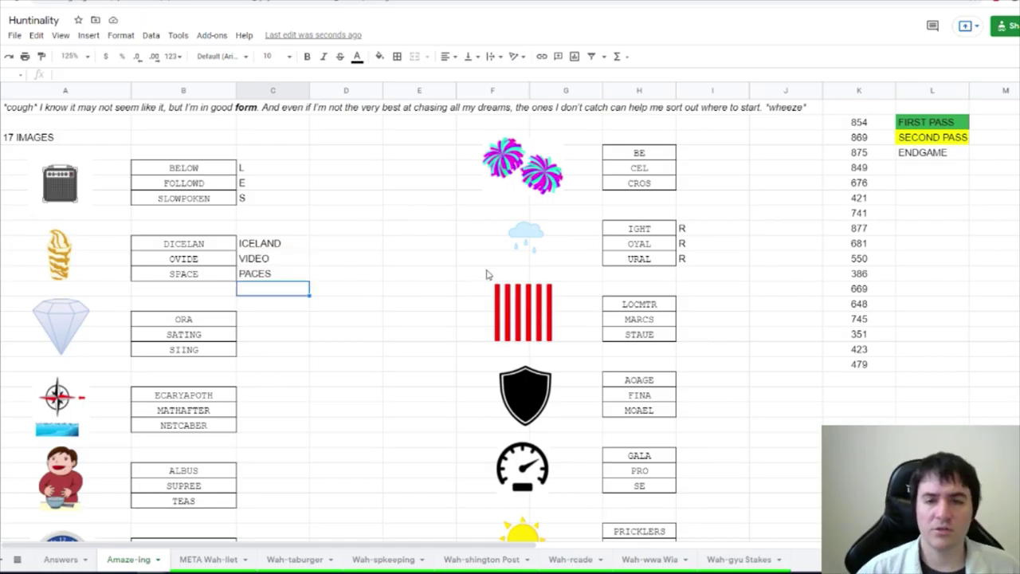
- Enter APOTHECARY, AFTERMATH and CABERNET beside their scrambled clues
left_click_drag(698, 228, 703, 267)
left_click(743, 319)
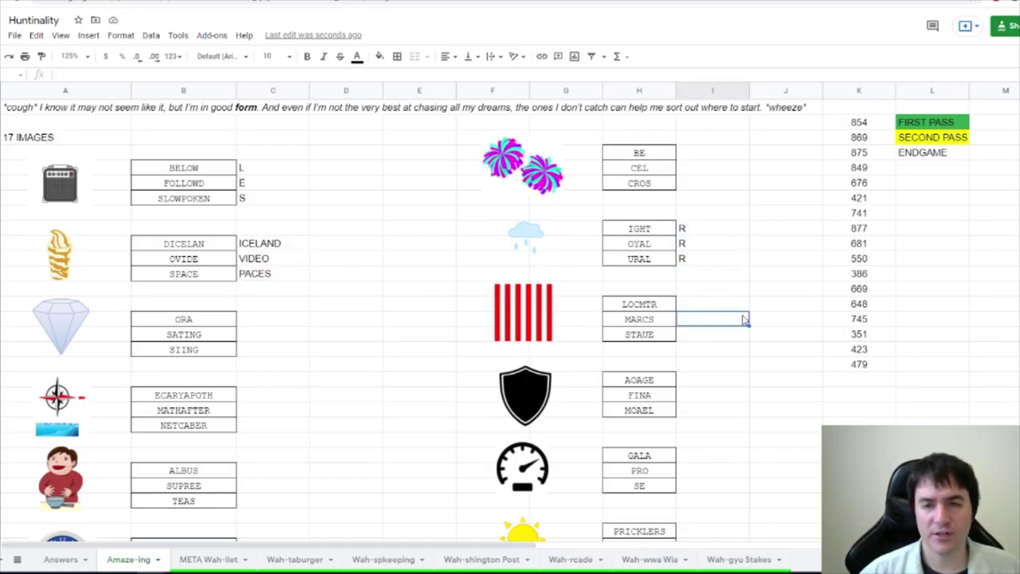
scroll(274, 239, "down", 2)
left_click(201, 296)
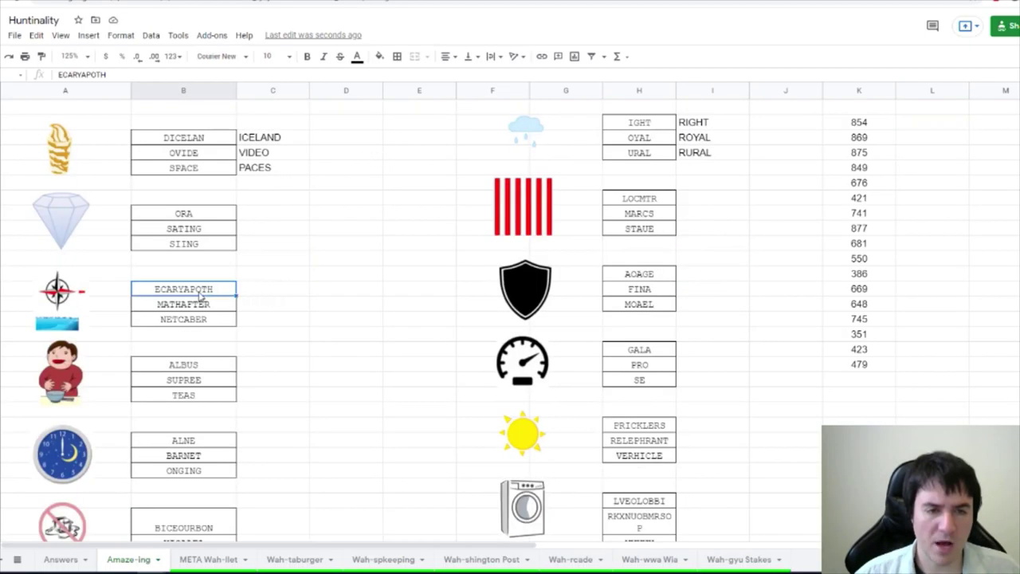
left_click(269, 294)
type("APOTHECARY")
key("Return")
type("AFTERMATH")
key("Return")
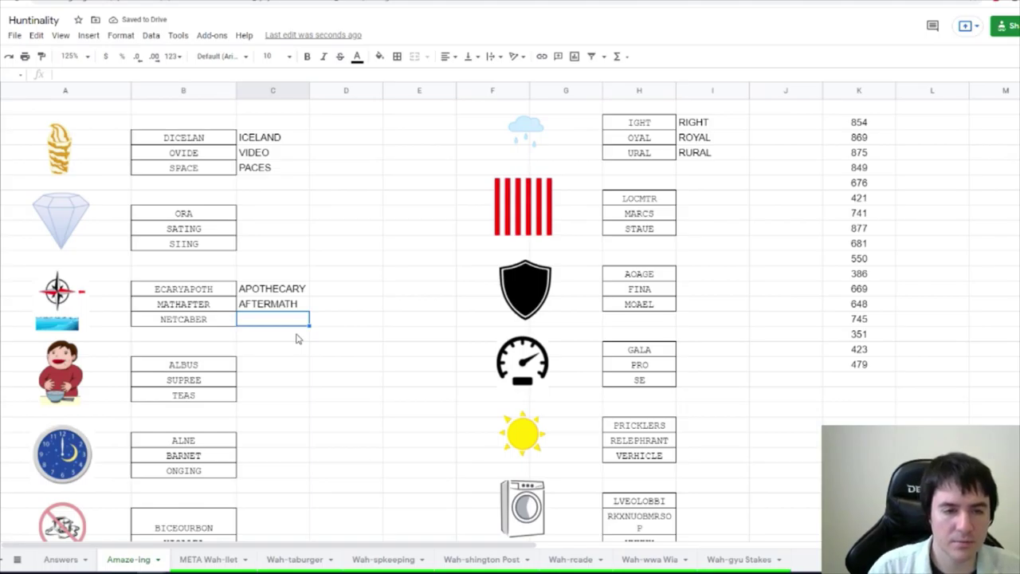
type("CABERNET")
key("Return")
scroll(296, 339, "up", 1)
left_click(785, 121)
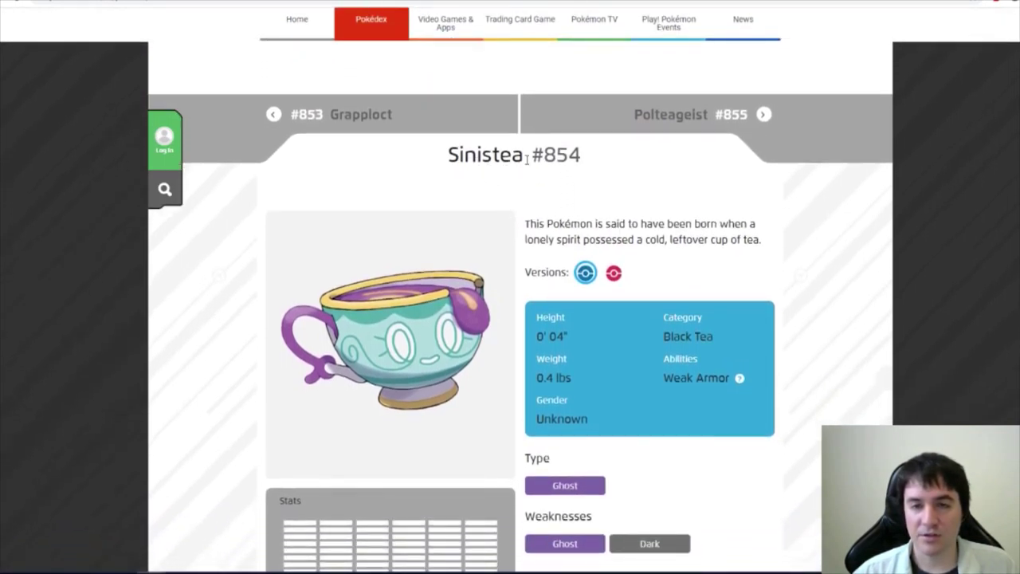
- Confirm number 854 on the Sinistea Pokédex page and read through its details
left_click_drag(552, 154, 593, 156)
left_click(563, 182)
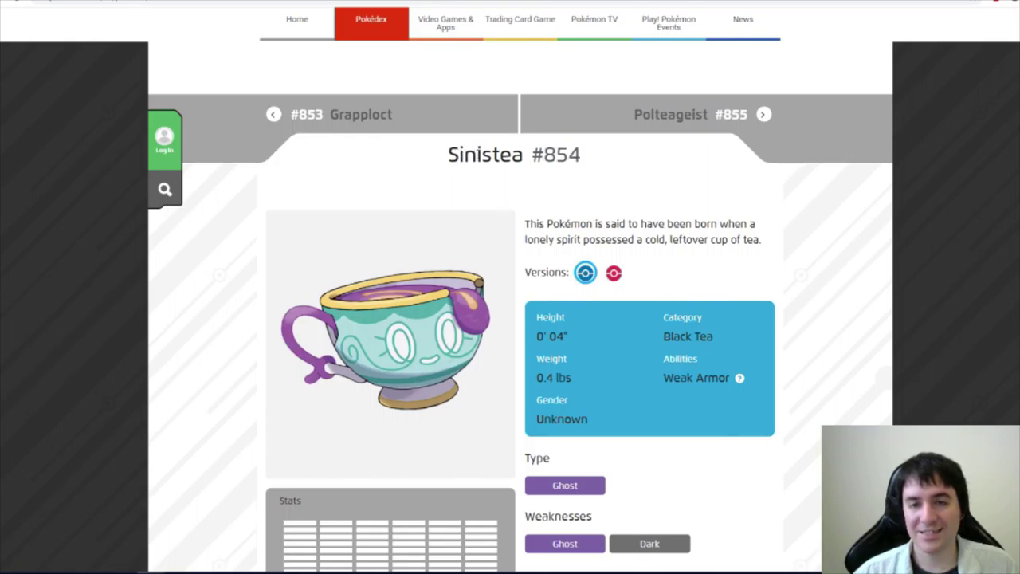
scroll(529, 249, "down", 5)
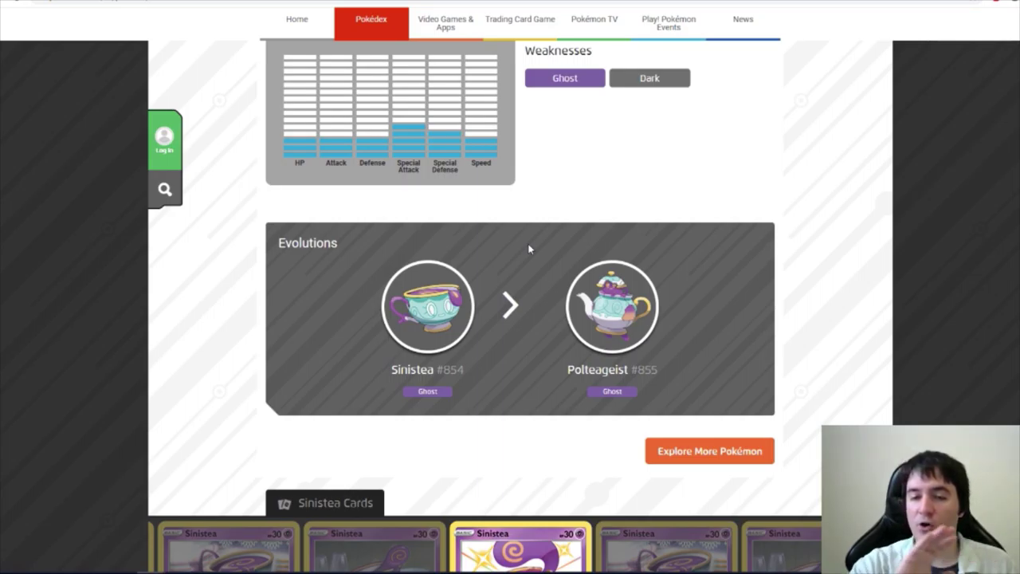
scroll(529, 250, "down", 4)
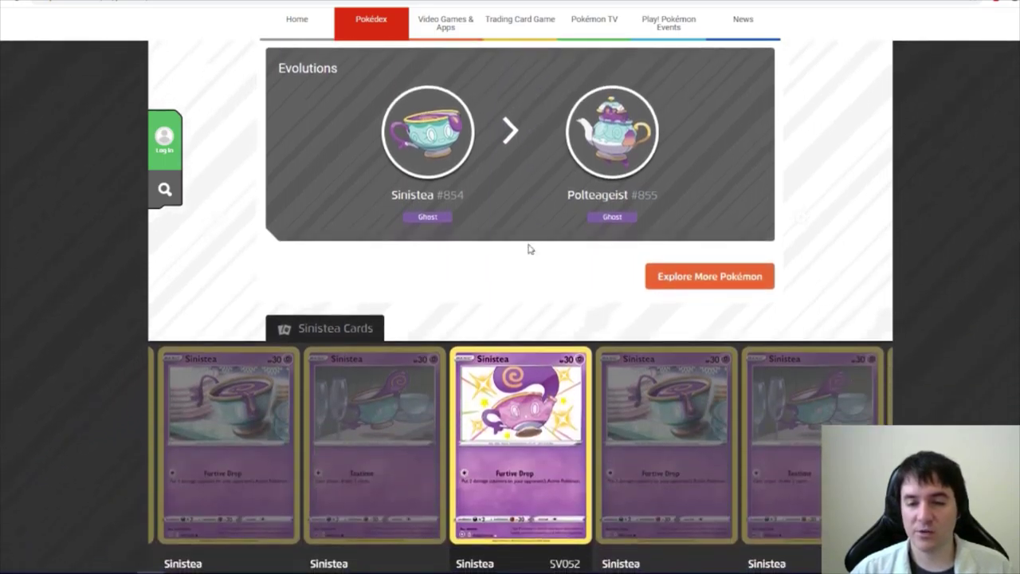
scroll(526, 249, "up", 6)
- Back in the sheet, enter B beside the LVEOLOBBI clue
key("ctrl+Tab")
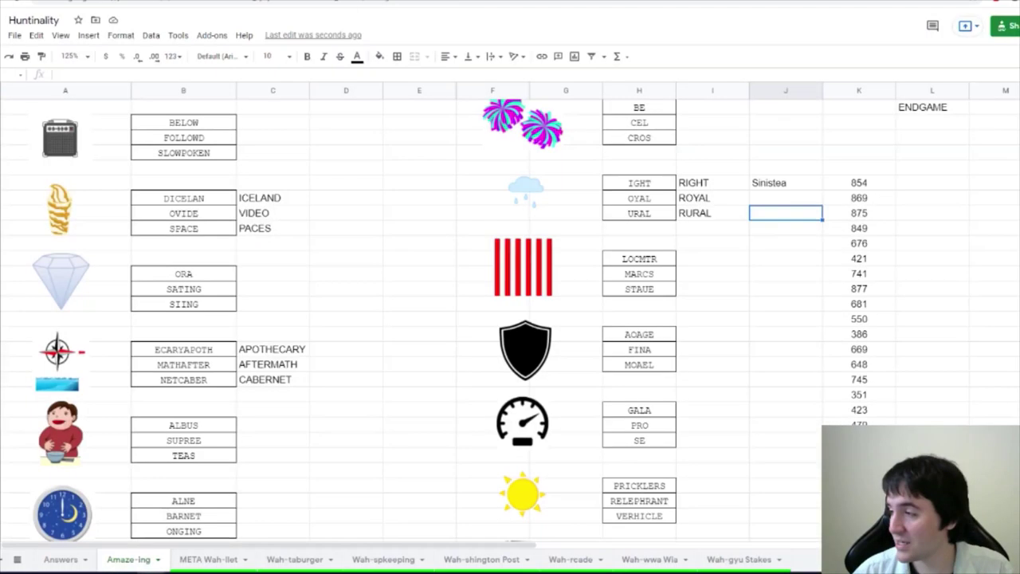
scroll(307, 364, "down", 3)
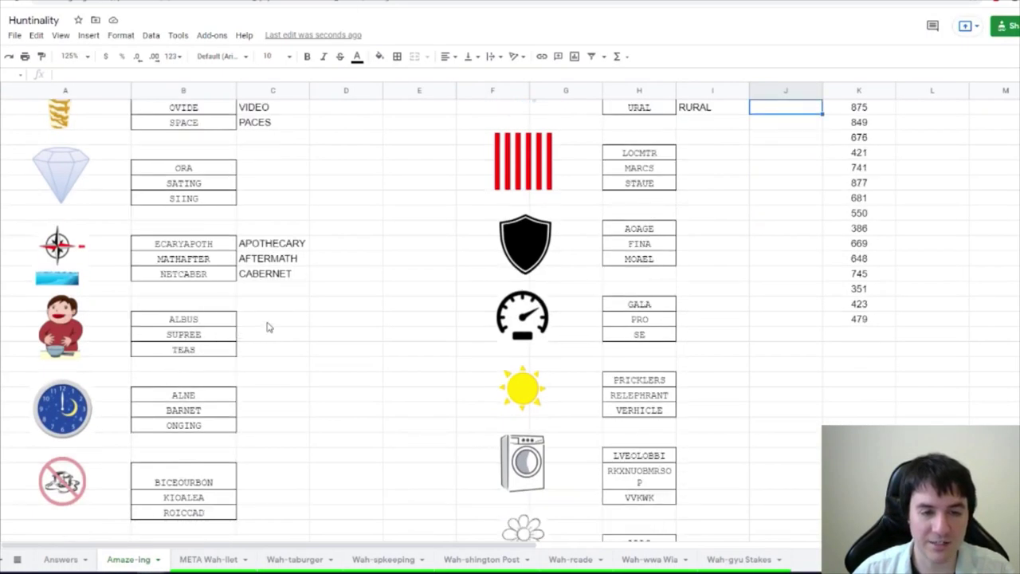
left_click(287, 329)
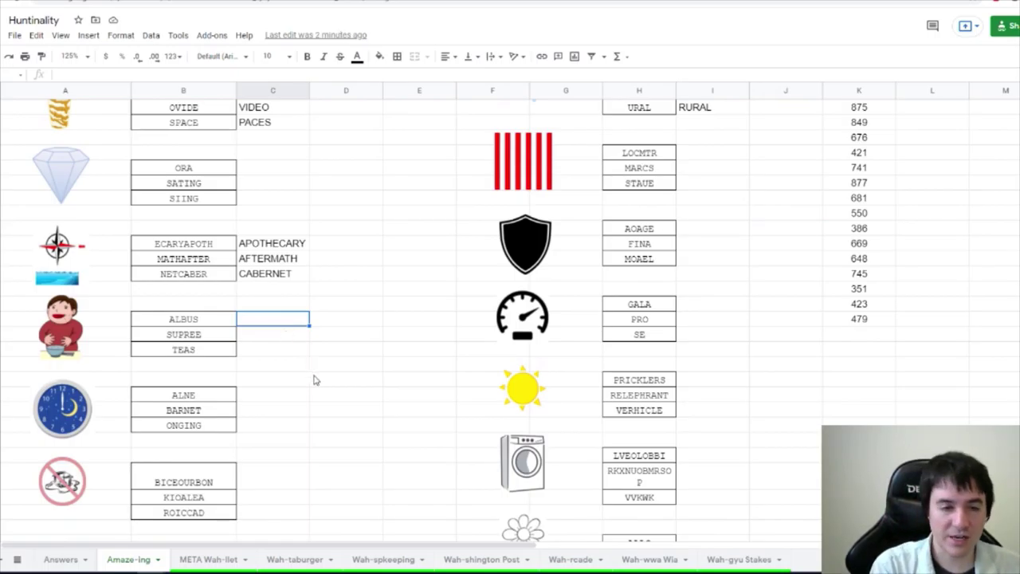
left_click(710, 486)
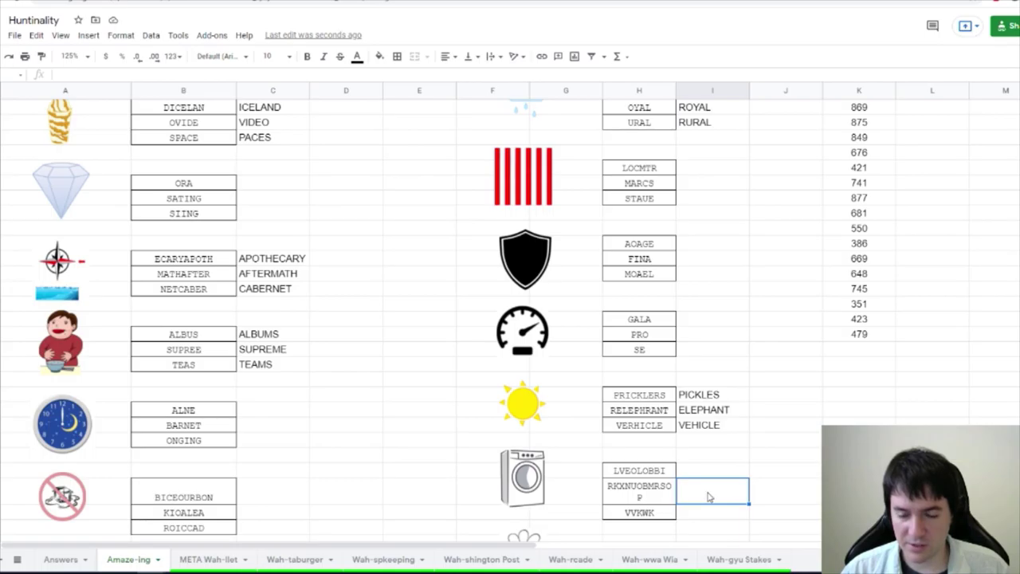
left_click(639, 470)
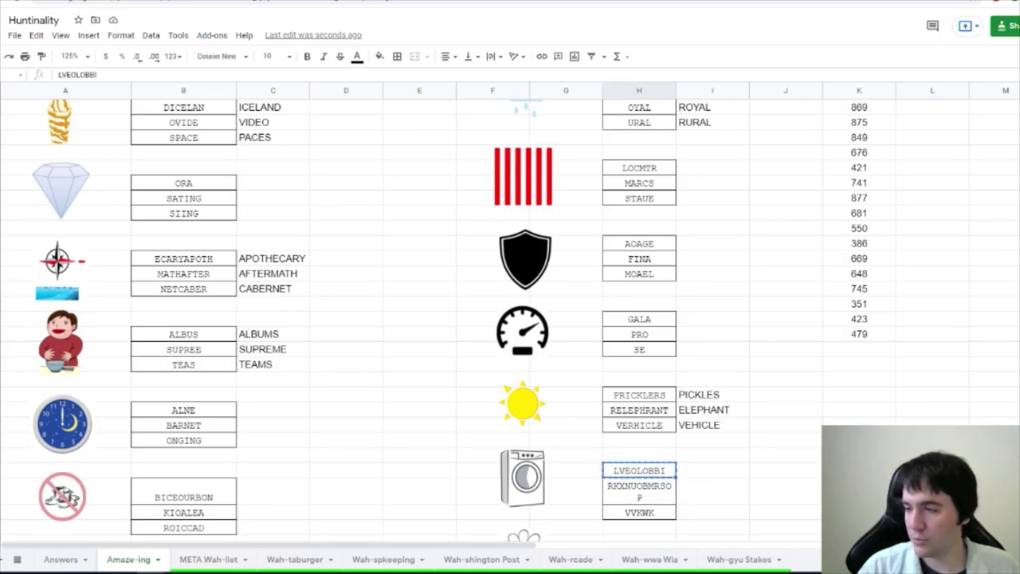
left_click(712, 471)
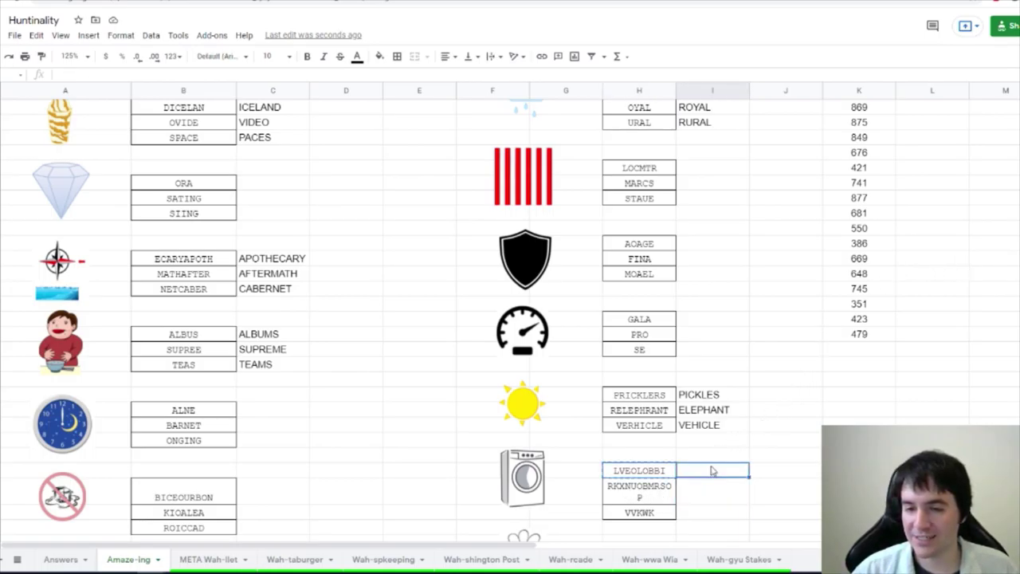
scroll(789, 362, "down", 2)
type("BLUEBERRY")
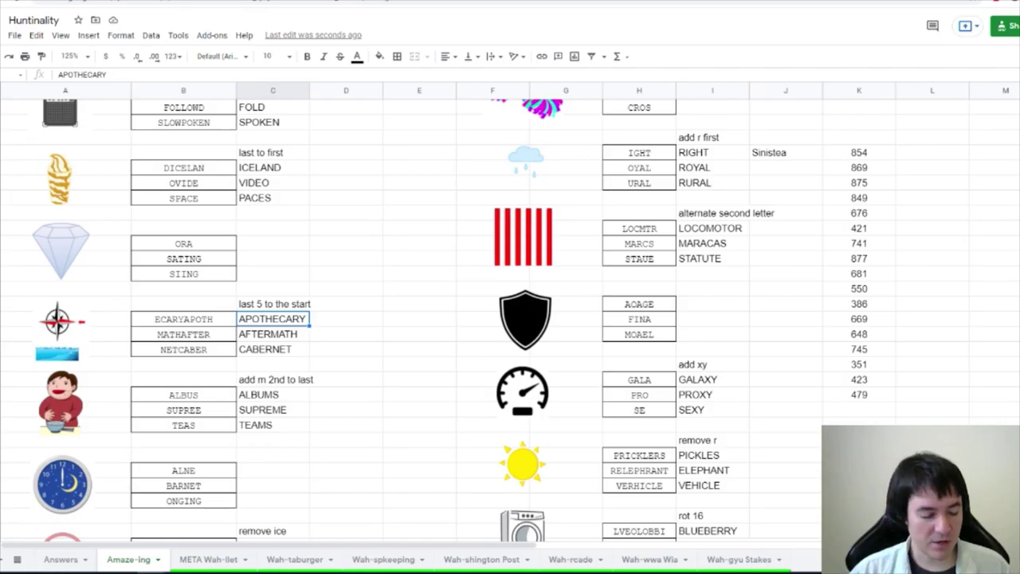
- Paste Alcremie beside maze number 869 and ROTOM beside PROXY
left_click(862, 168)
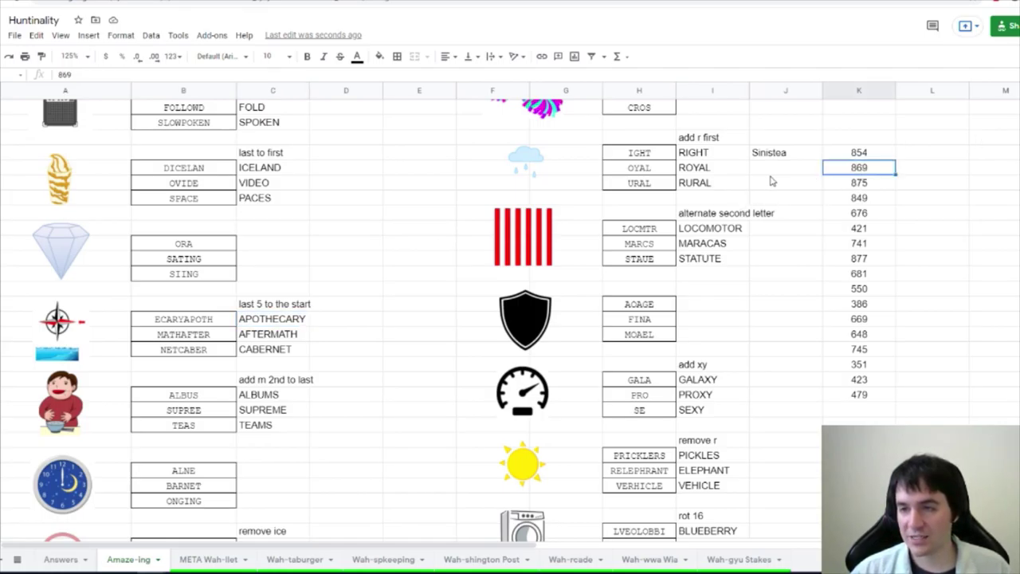
left_click(781, 169)
type("Alcremie")
scroll(787, 244, "up", 2)
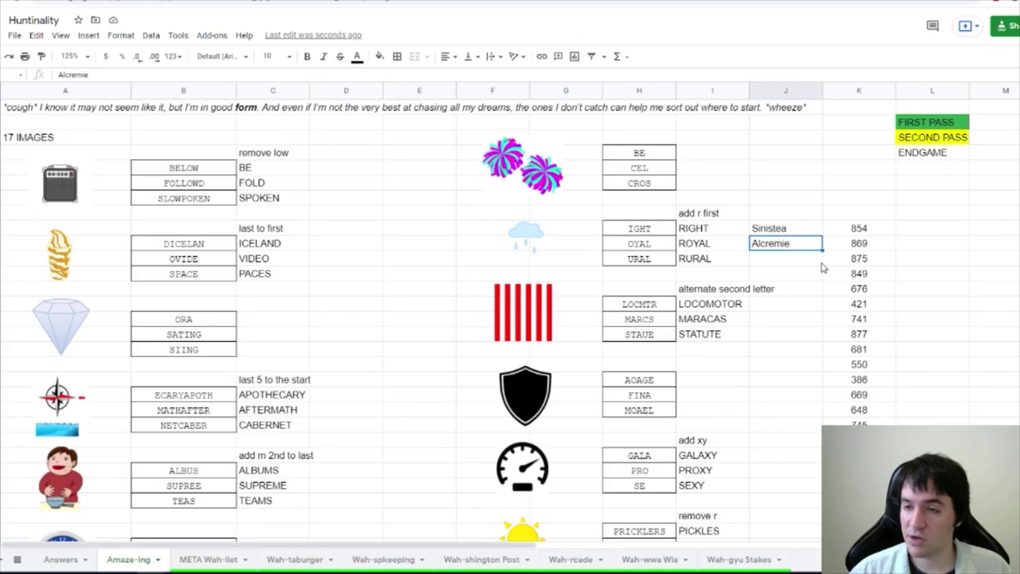
left_click(785, 470)
type("ROTOM")
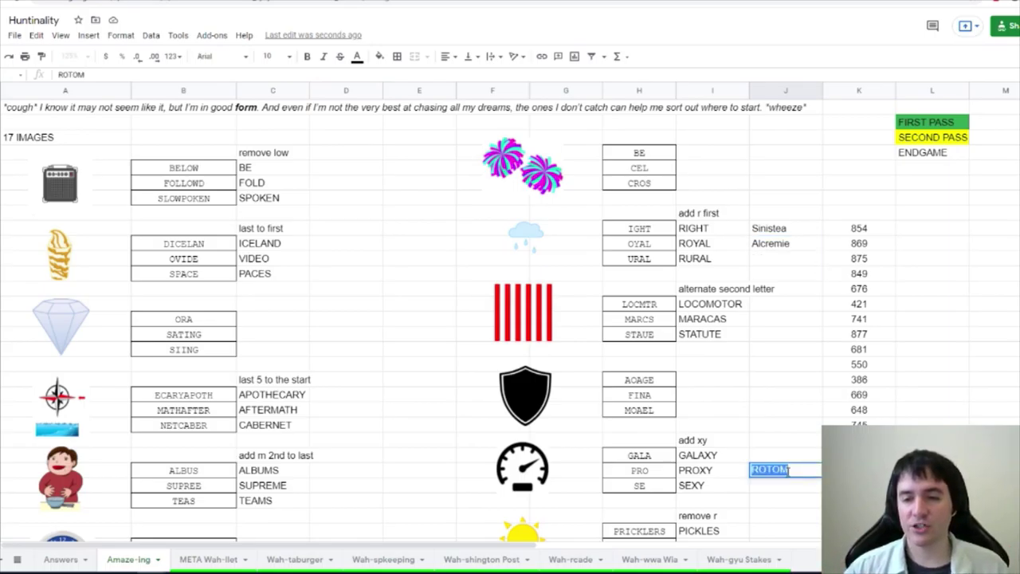
left_click(787, 351)
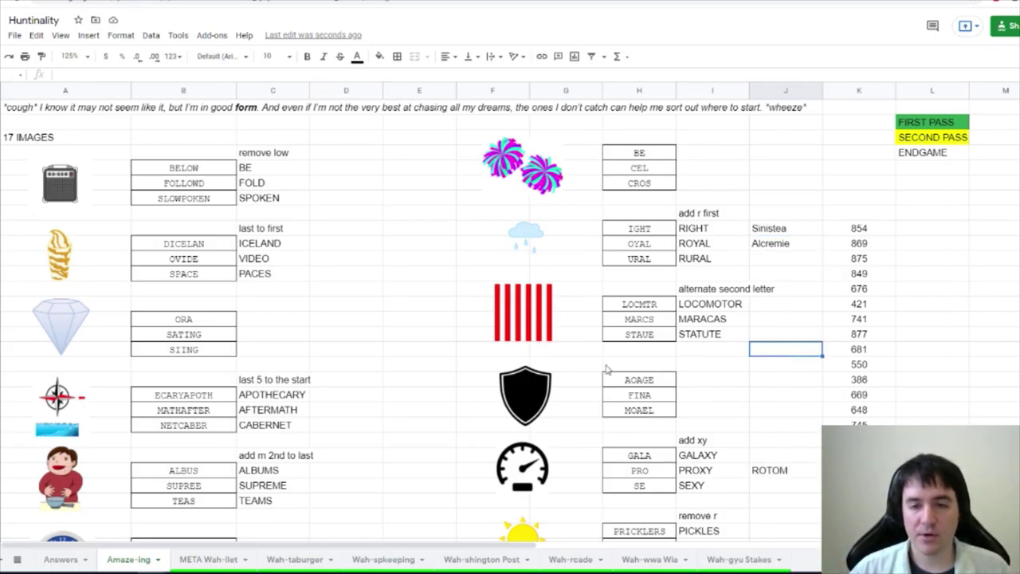
- Select the answer cell beside ORA and shrink the pasted circle-puzzle image
left_click(408, 349)
scroll(406, 349, "down", 2)
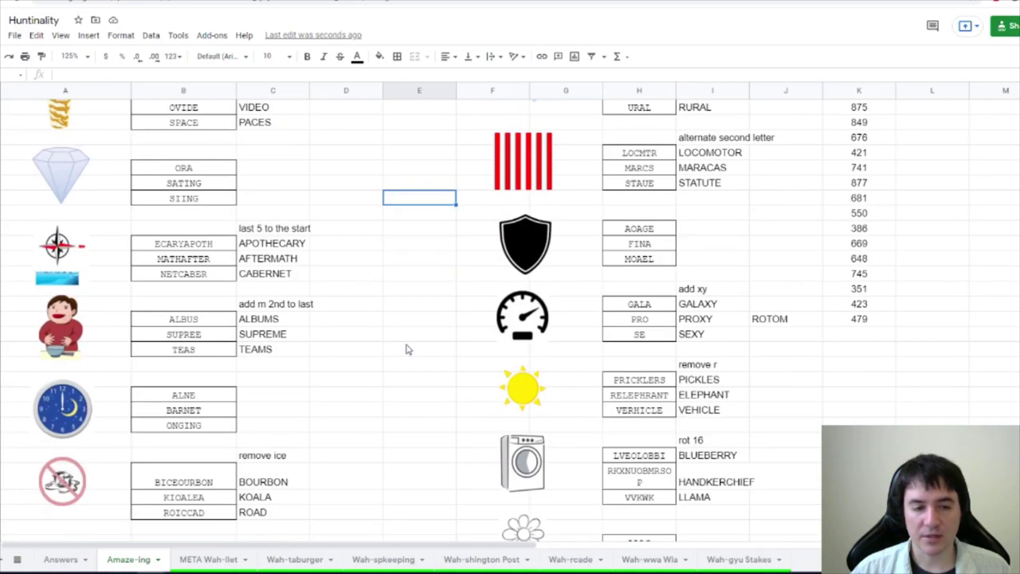
scroll(405, 349, "up", 2)
left_click(406, 349)
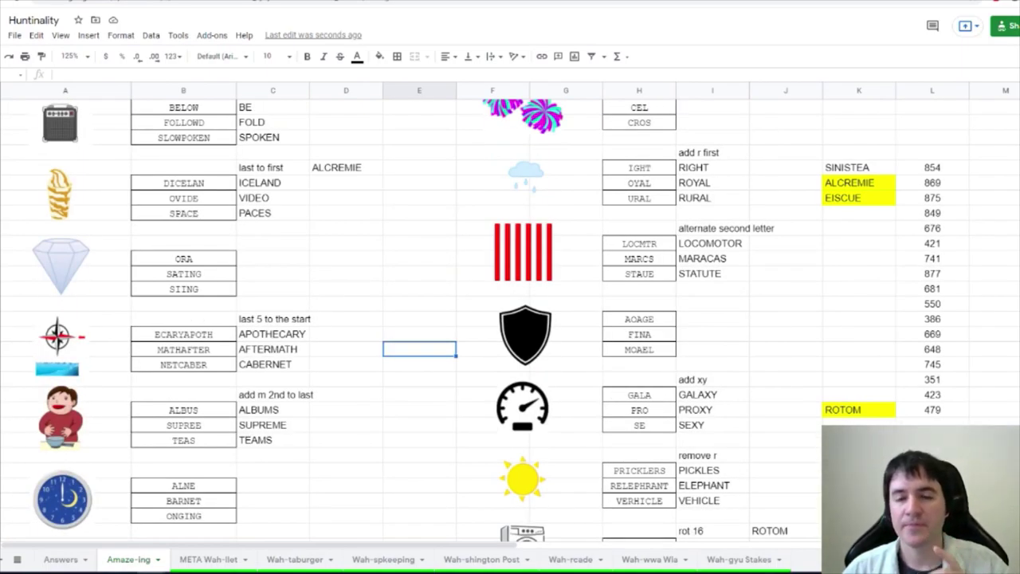
left_click(294, 261)
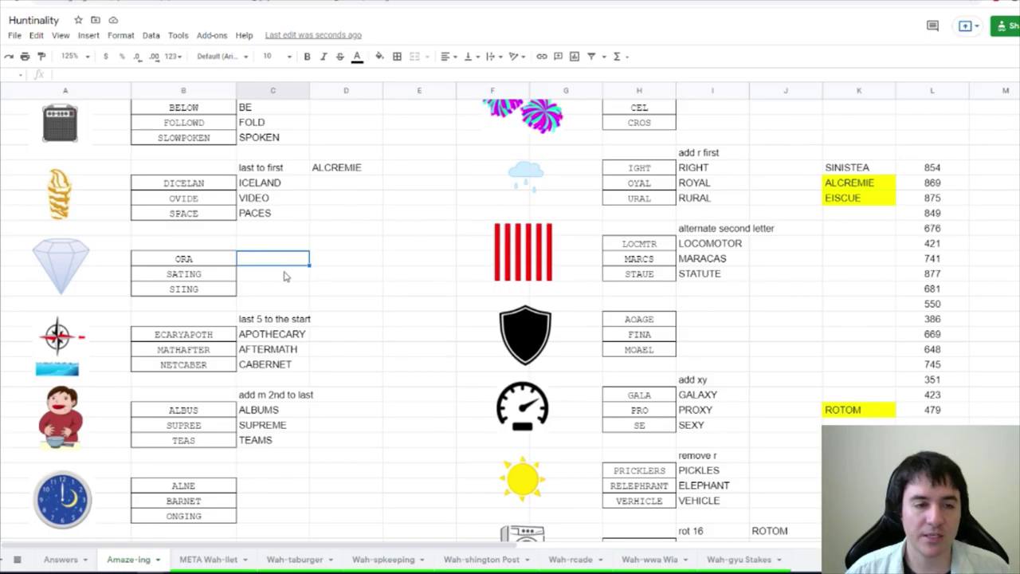
scroll(427, 295, "up", 2)
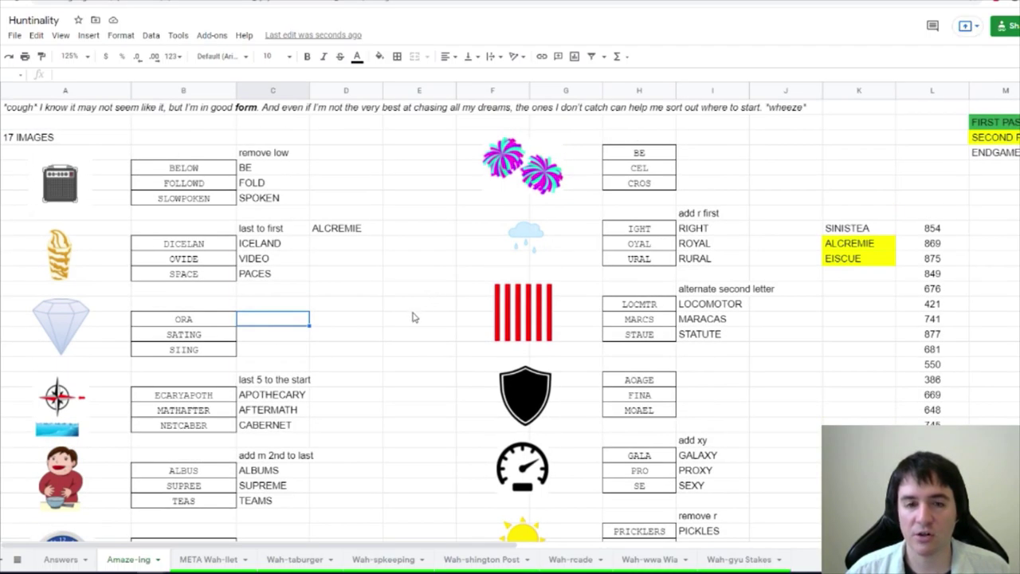
scroll(403, 320, "down", 1)
scroll(312, 311, "up", 1)
left_click(64, 198)
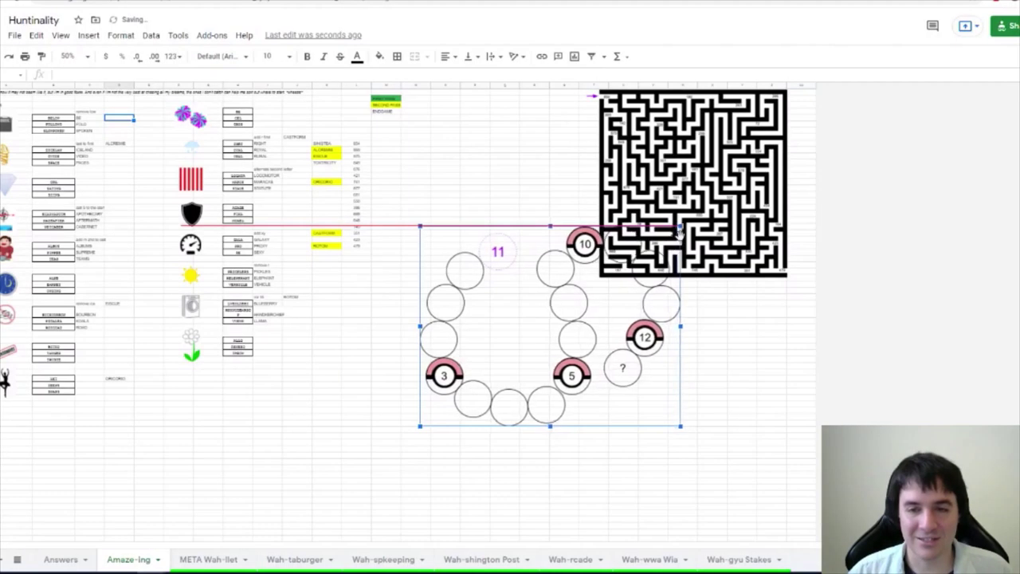
left_click_drag(679, 229, 631, 264)
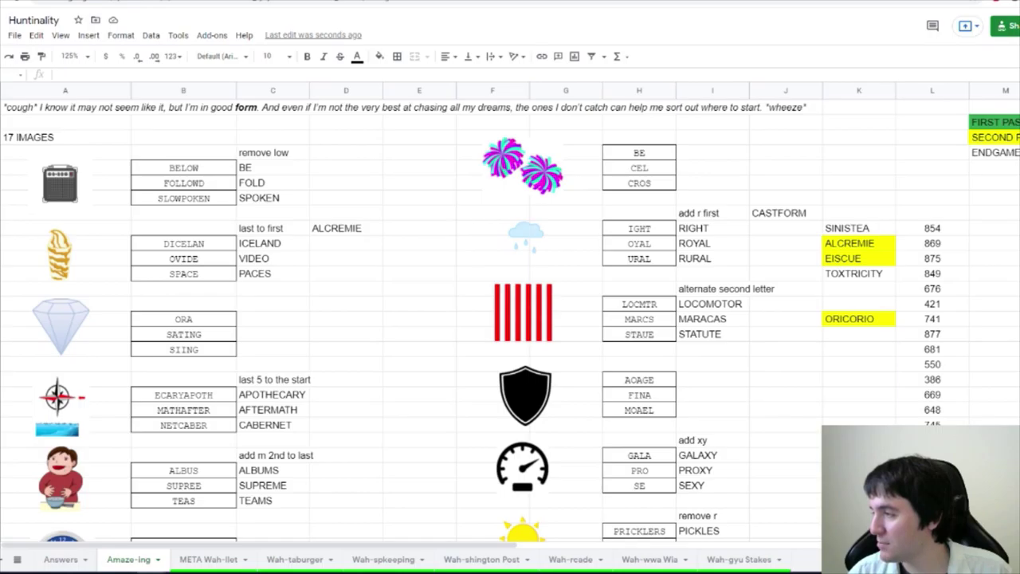
- Paste MORPEKO below ORICORIO in the maze list and beside the 'add m 2nd to last' clue
type("MORPEKO")
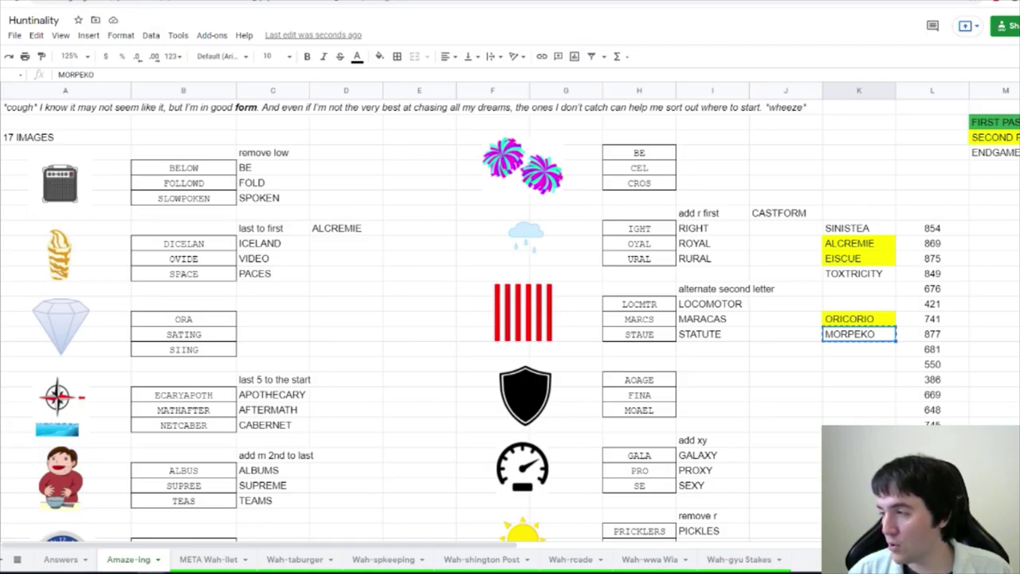
scroll(337, 423, "down", 1)
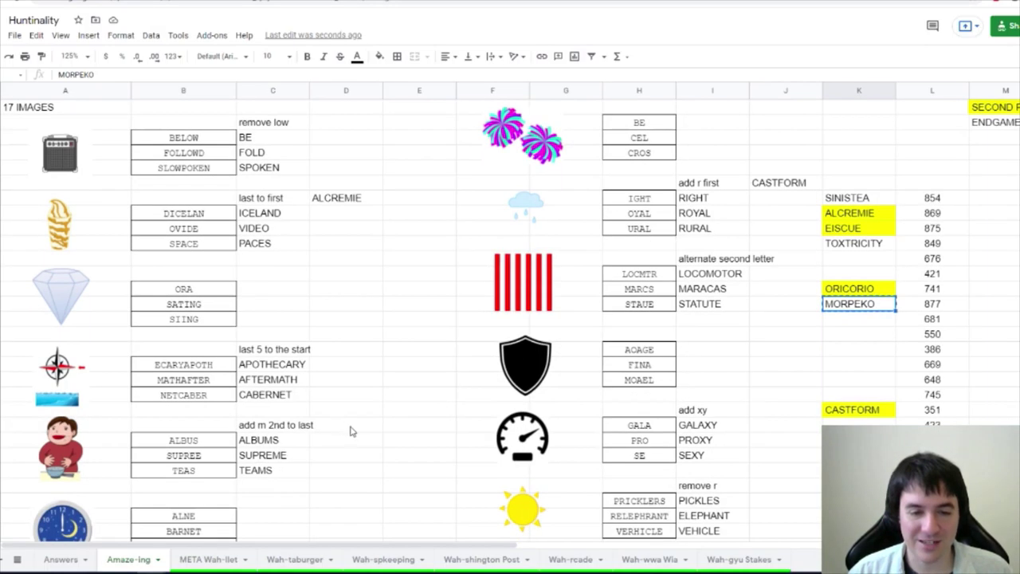
left_click(351, 428)
type("MORPEKO")
- Fill the remaining maze-list names, including FURFROU, yellow and check the LYCANROC cell
left_click(869, 301)
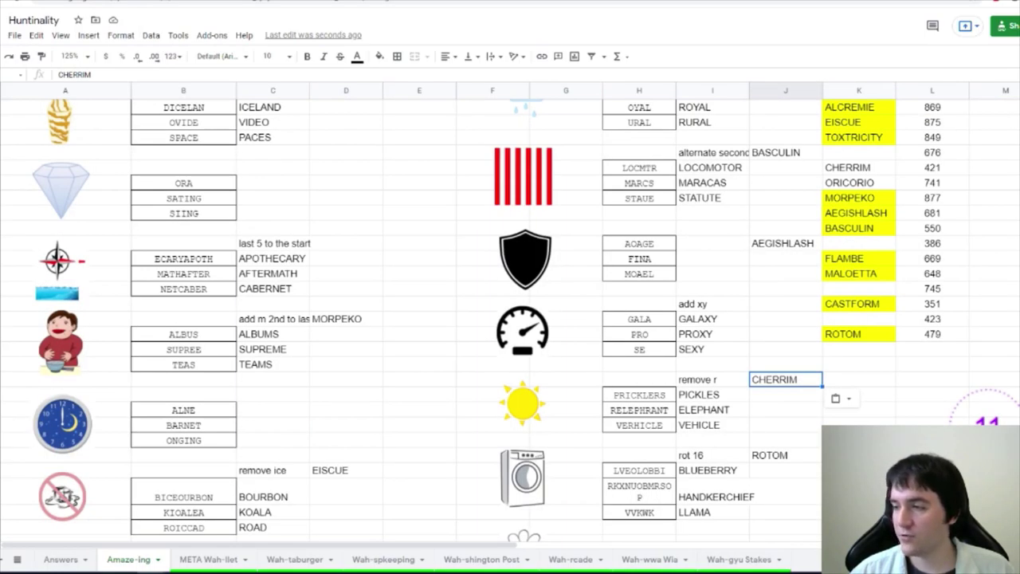
scroll(608, 355, "up", 4)
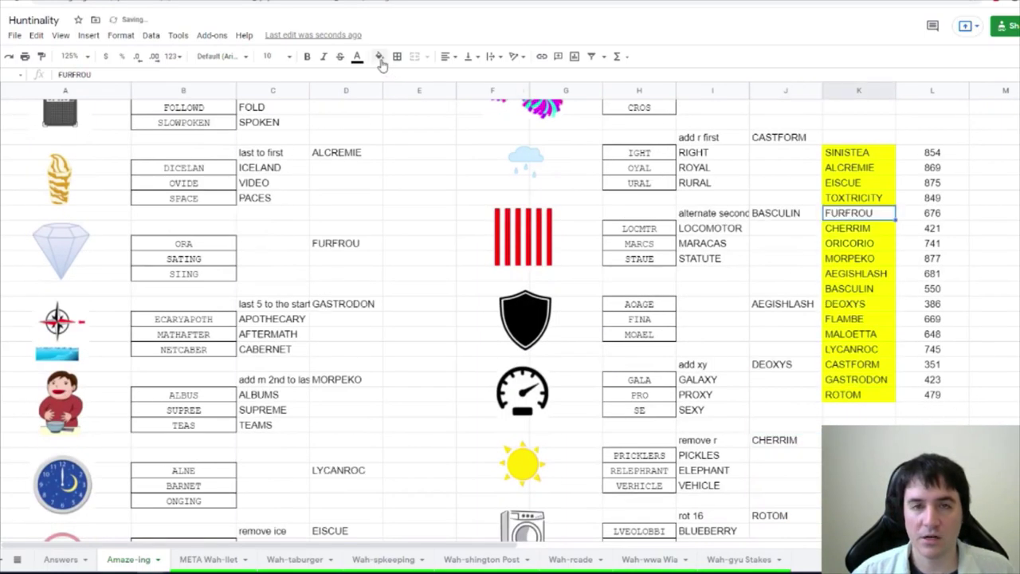
left_click(379, 55)
left_click(428, 110)
left_click(436, 254)
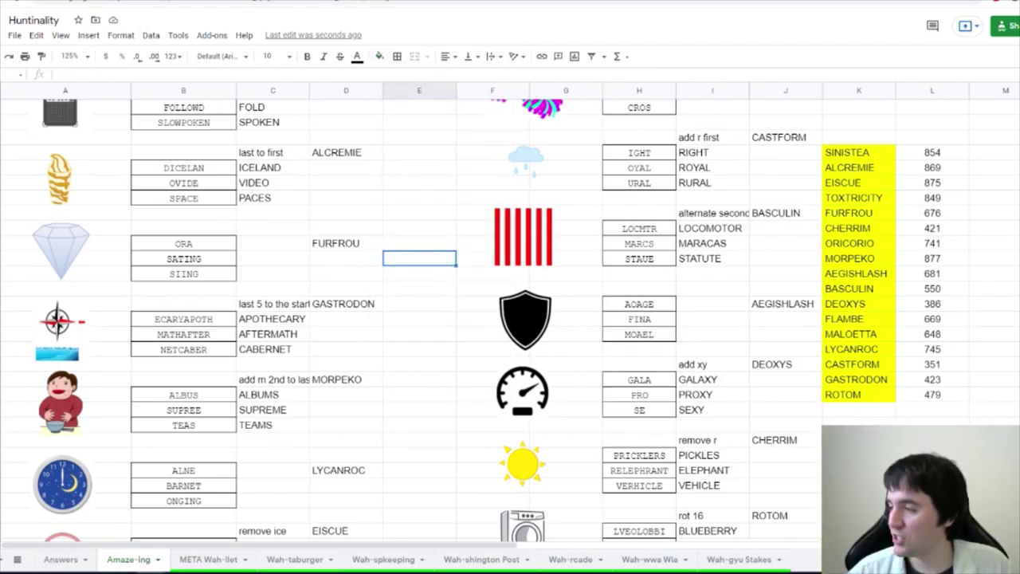
scroll(422, 413, "down", 3)
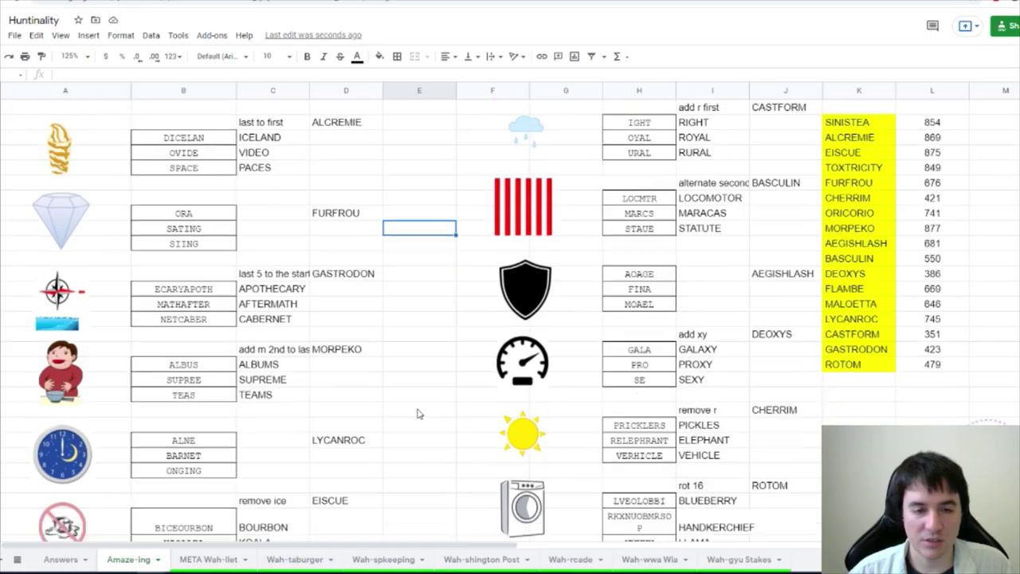
scroll(312, 381, "down", 3)
scroll(312, 381, "up", 3)
left_click(346, 364)
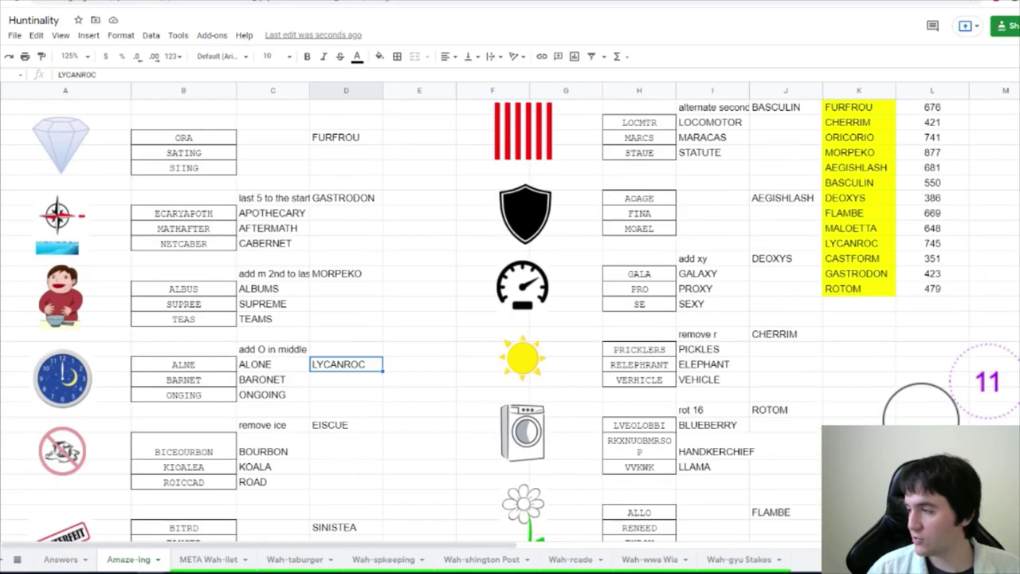
scroll(574, 112, "up", 5)
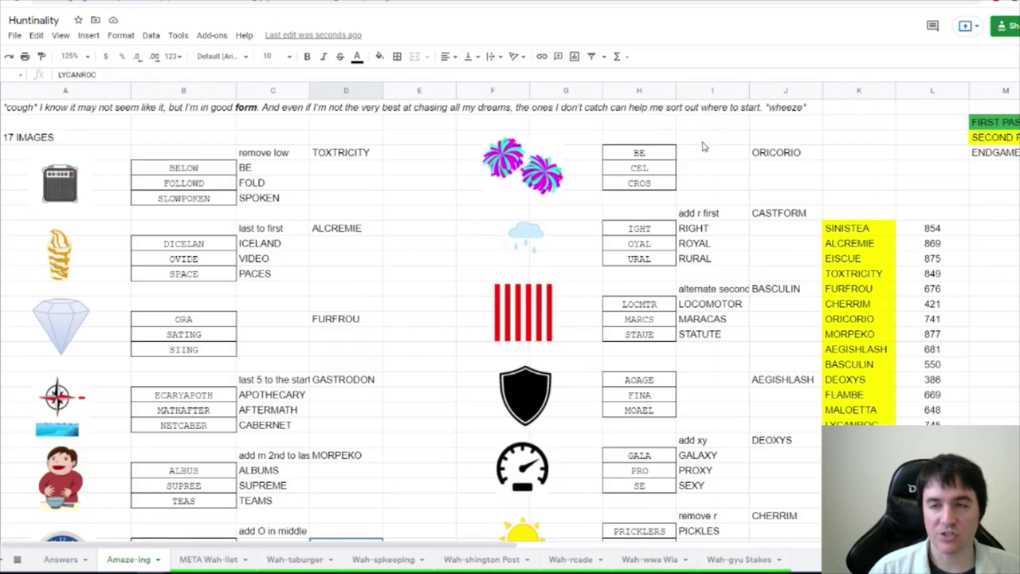
scroll(703, 147, "down", 2)
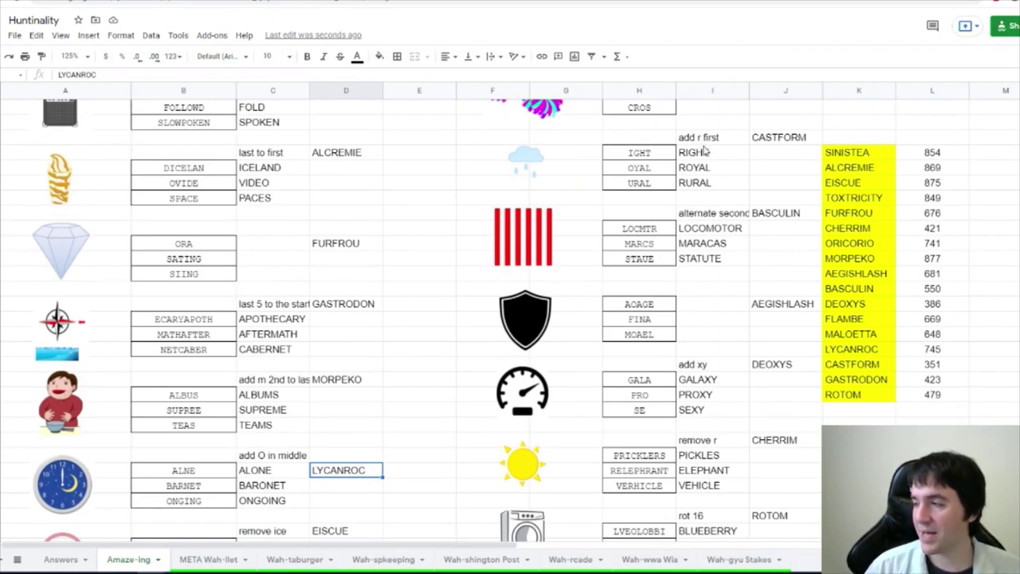
- Enter TEA, SPEED and SPANS in column C beside AET, DEEPS and SNAPS
scroll(609, 377, "down", 4)
left_click(608, 377)
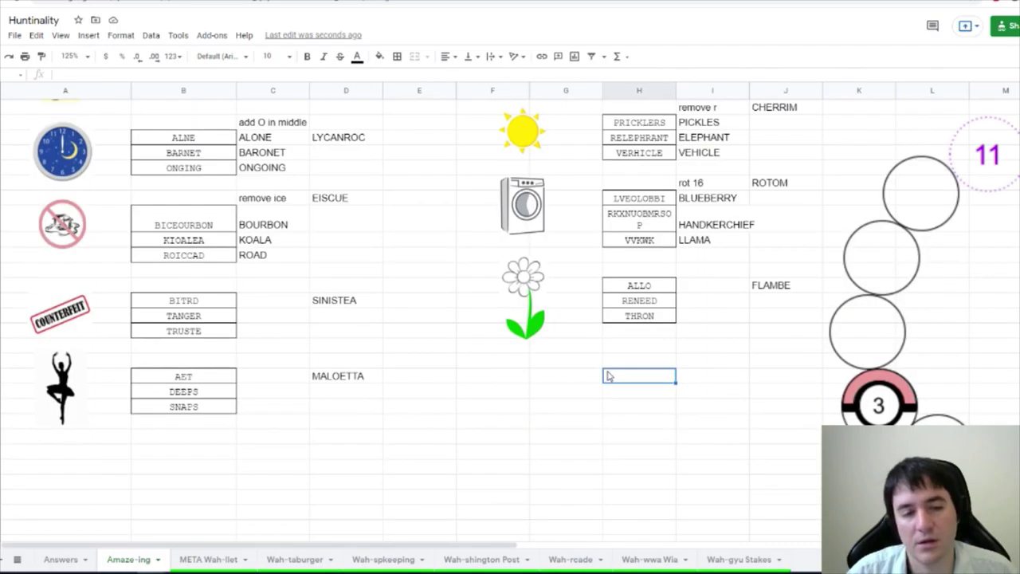
left_click(259, 378)
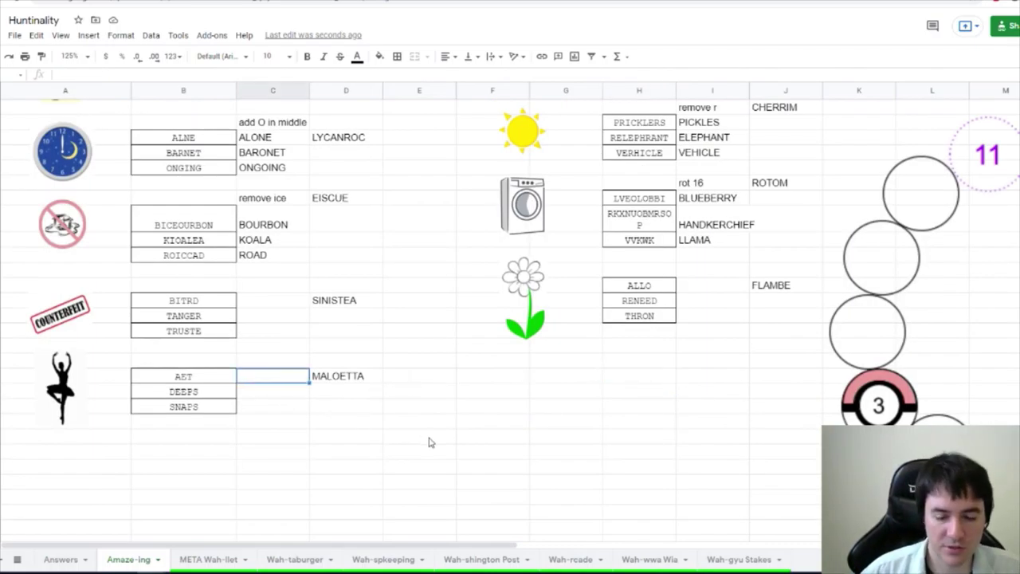
type("TEA")
key("Return")
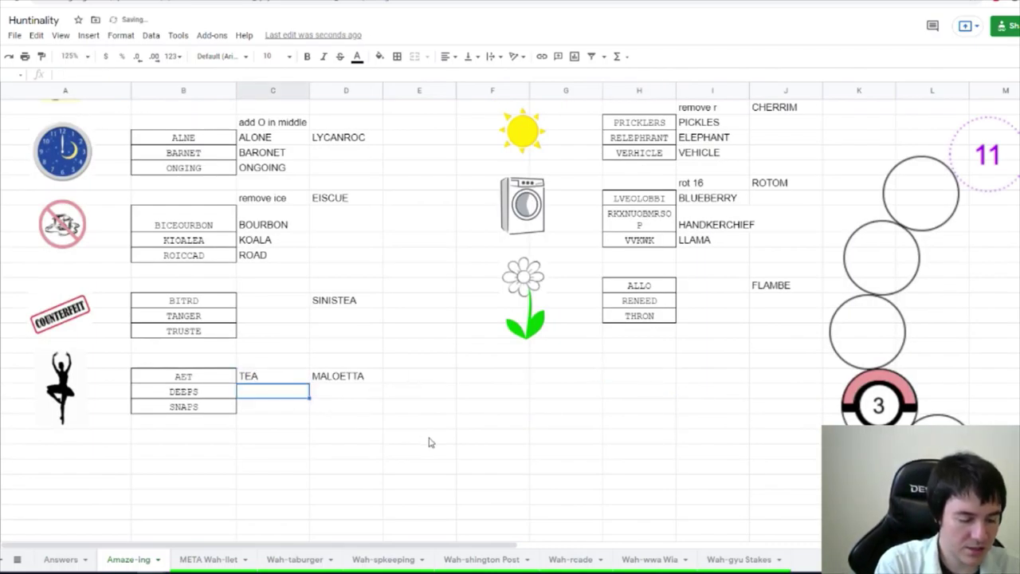
type("SPEED")
key("Return")
type("SPANS")
key("Return")
- Enter the pom-pom answers BEE, CELL and CROSS in column I
scroll(436, 254, "up", 5)
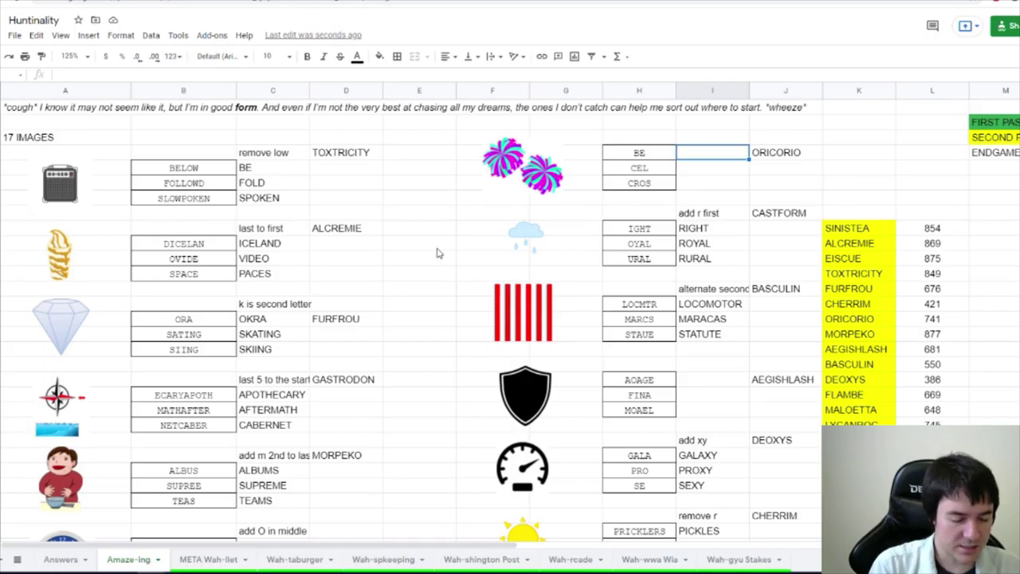
type("BEE")
key("Return")
type("CELL")
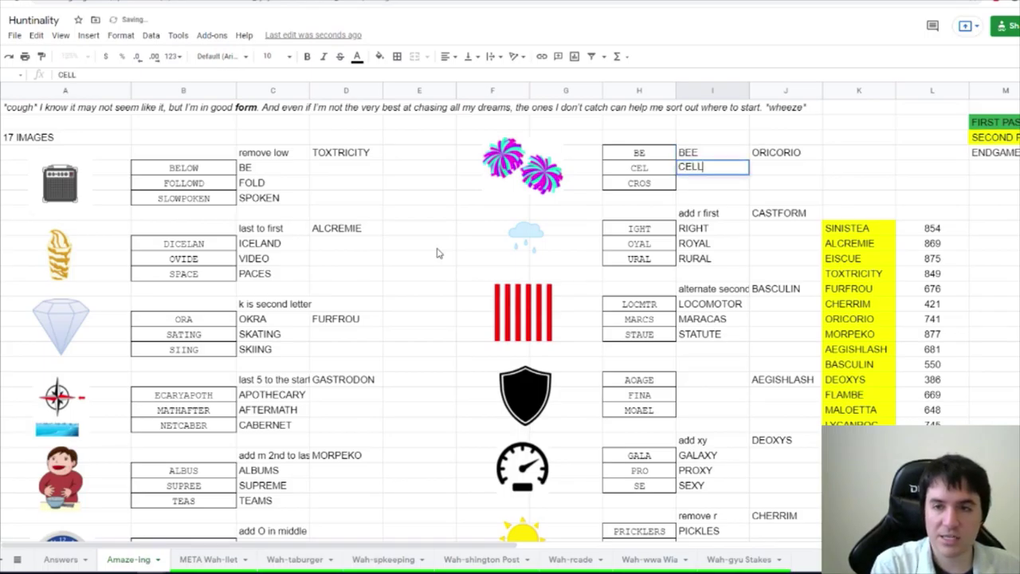
key("Return")
type("CROSS")
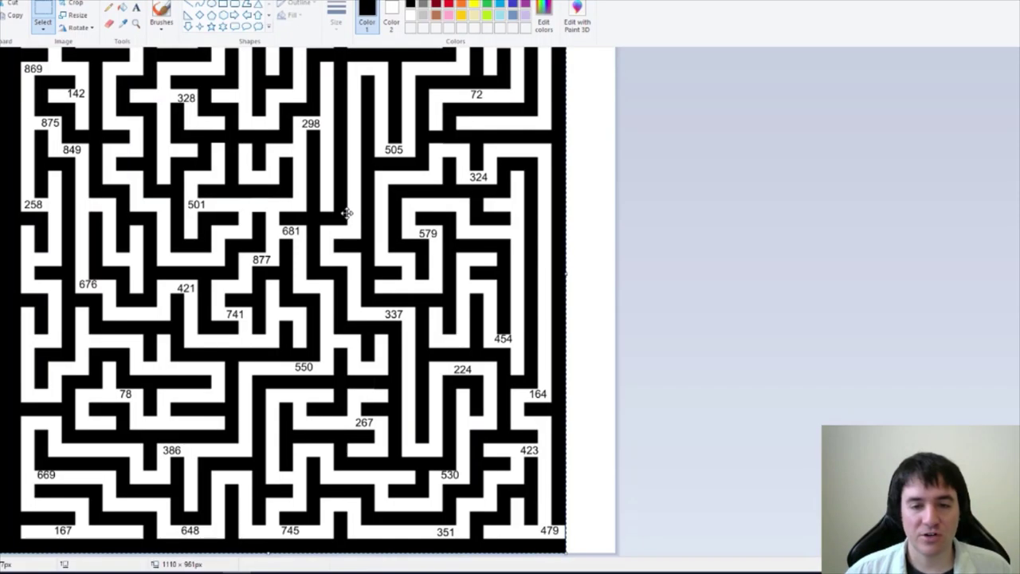
scroll(157, 97, "up", 2)
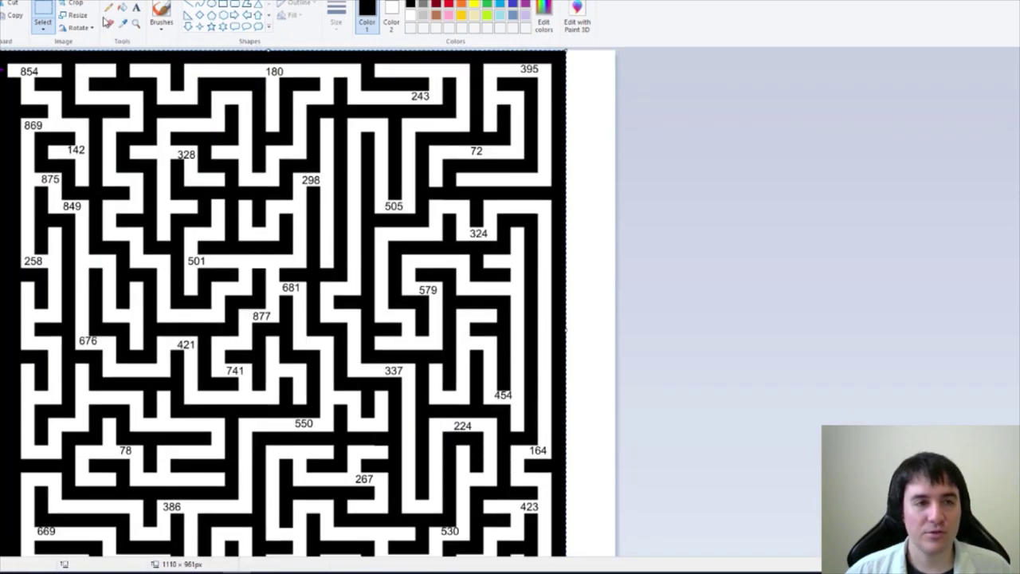
- Draw a red freehand brush path through the maze from 854, then return to Sheets
left_click(163, 23)
left_click(449, 4)
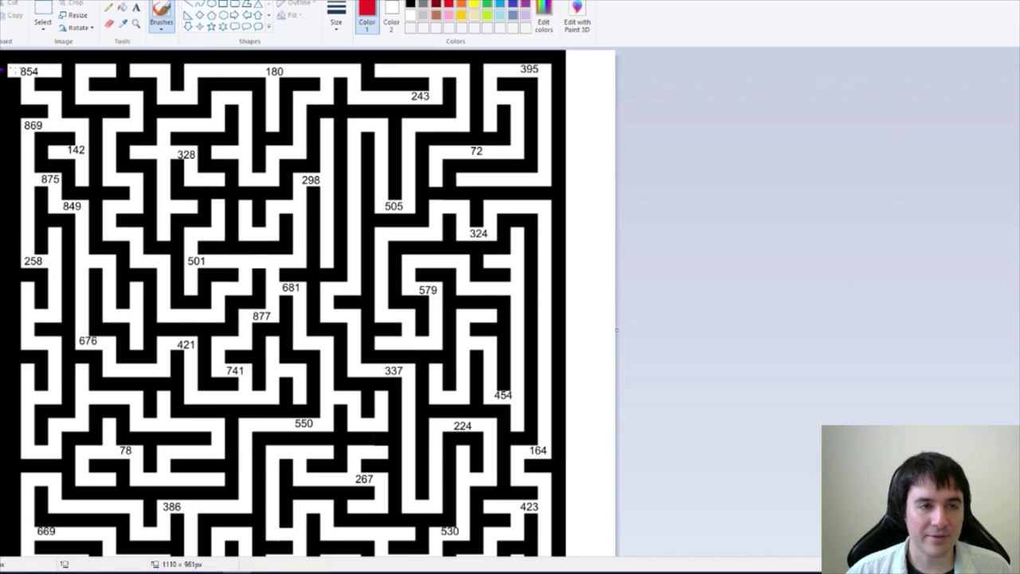
left_click_drag(22, 70, 8, 70)
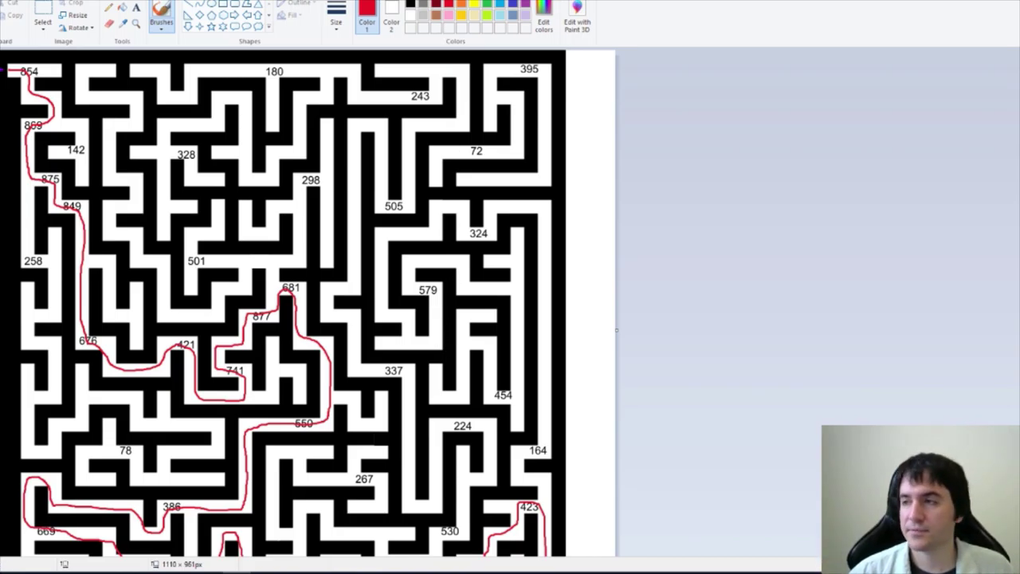
key("alt+Tab")
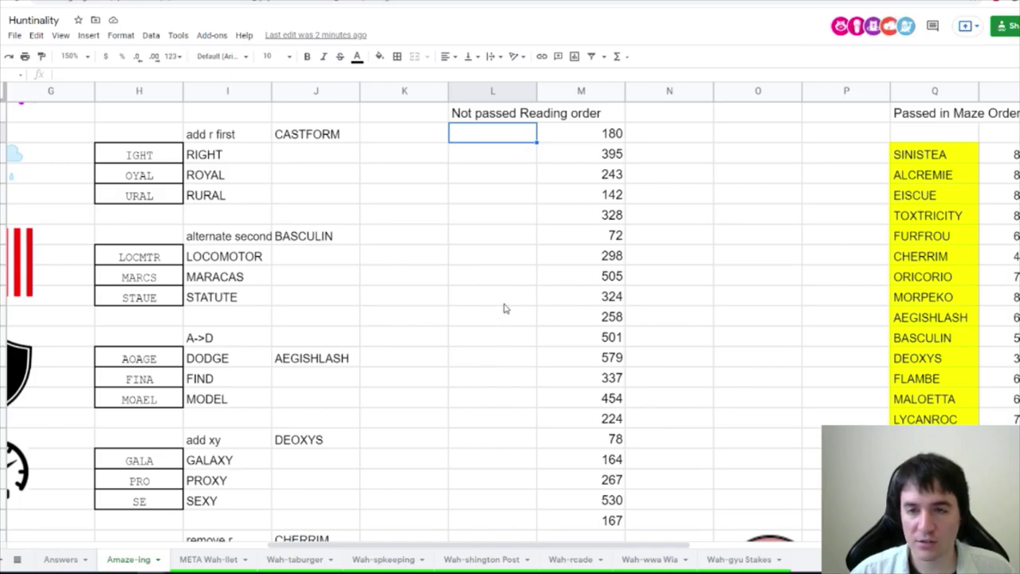
- Enter MUDKIP beside 258 in the not-passed name column
left_click(481, 376)
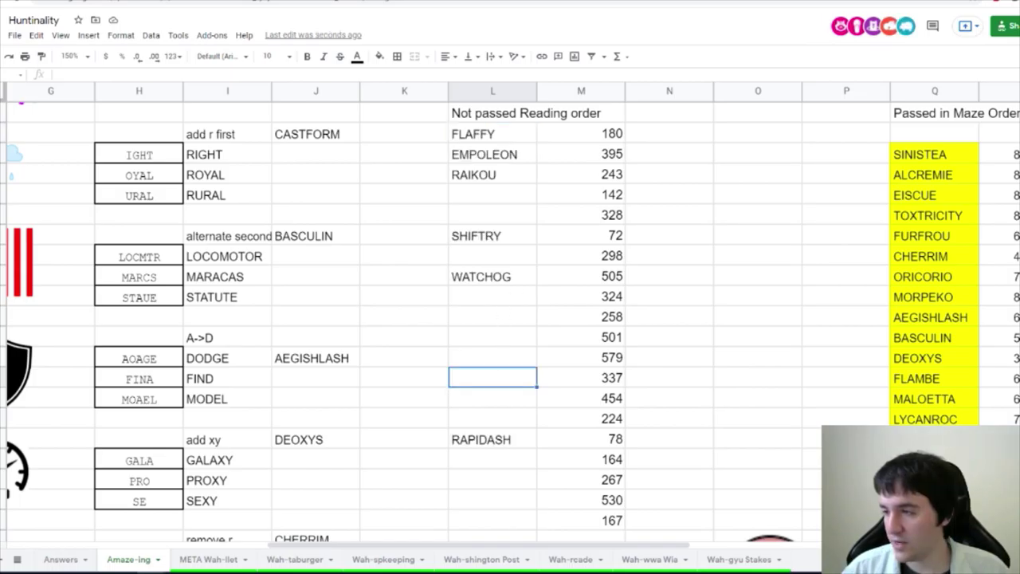
left_click(492, 318)
type("MUDKIP")
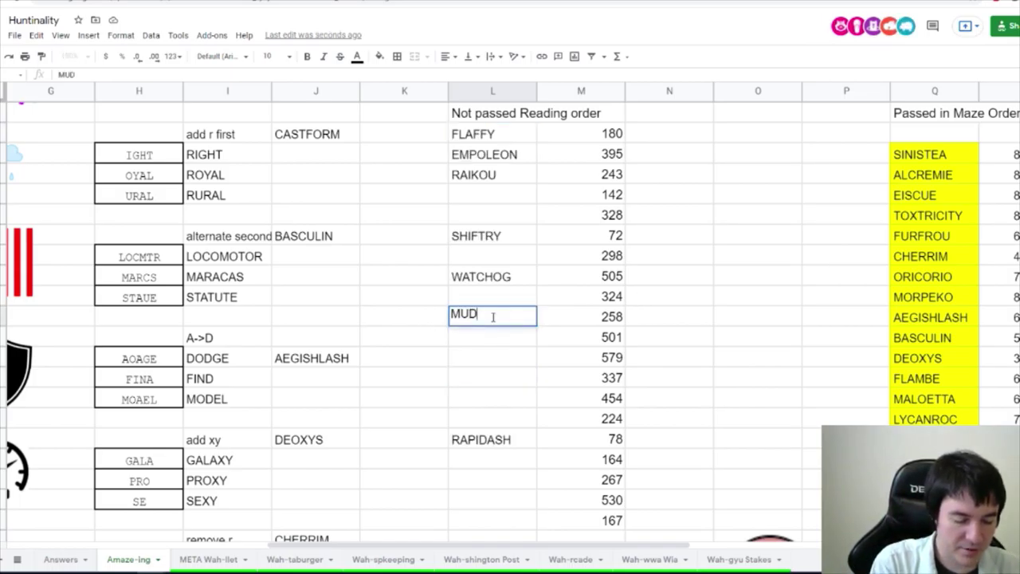
left_click(493, 256)
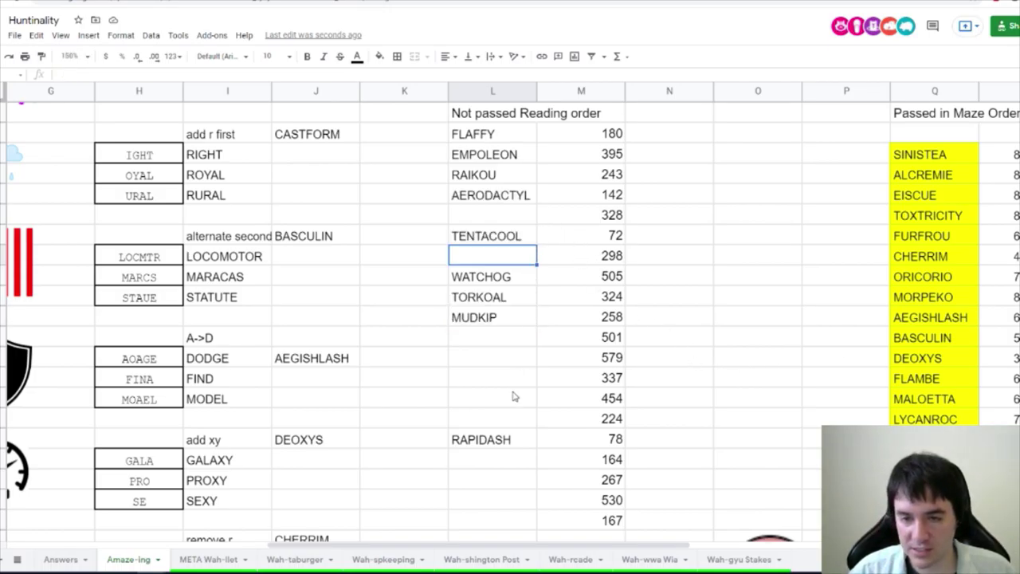
scroll(499, 391, "down", 1)
left_click(492, 329)
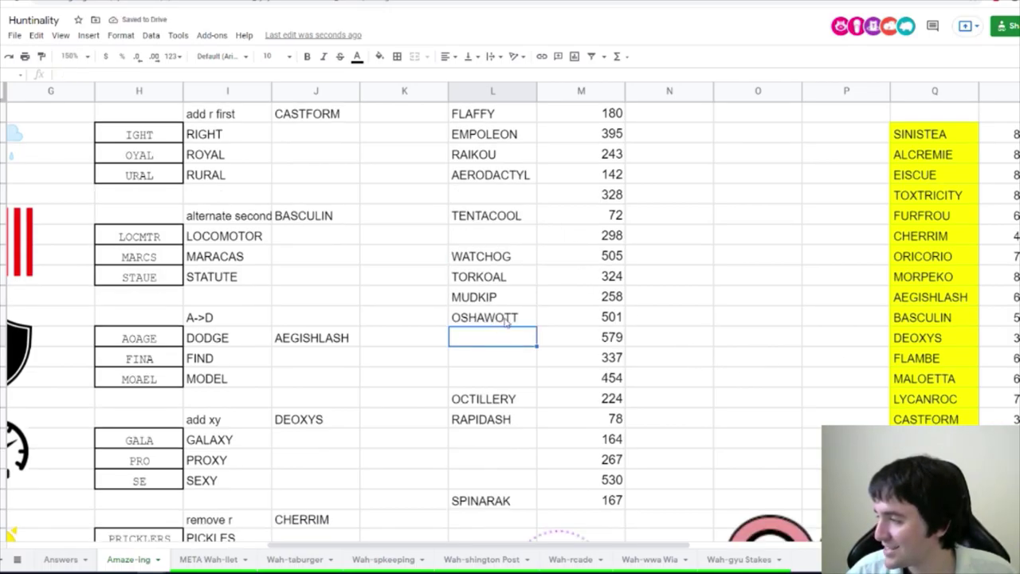
left_click(489, 249)
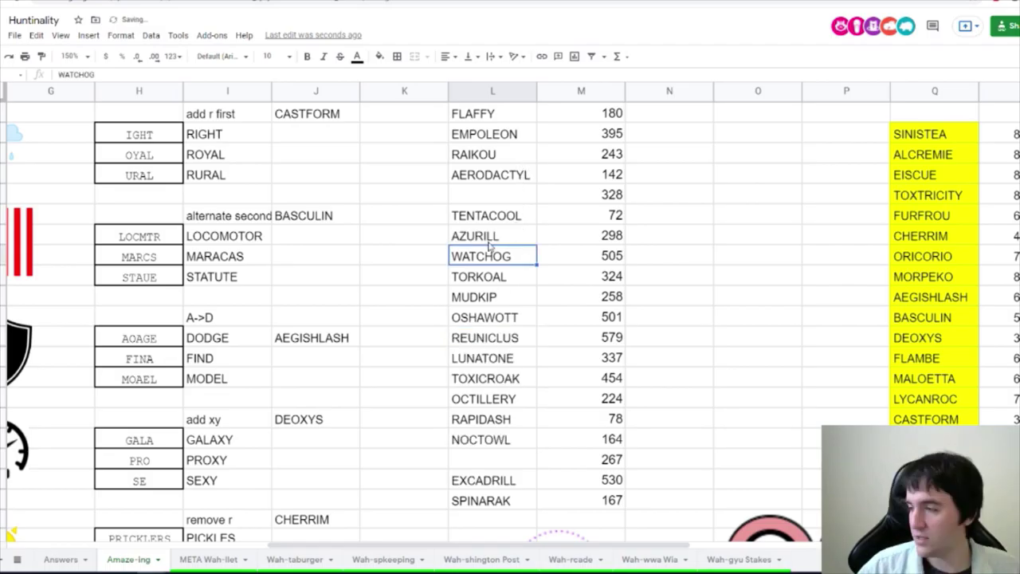
- Enter BEAUTIFLY beside 267 and TRAPINCH beside 328
left_click(502, 460)
type("BEAUTIFLY")
key("Return")
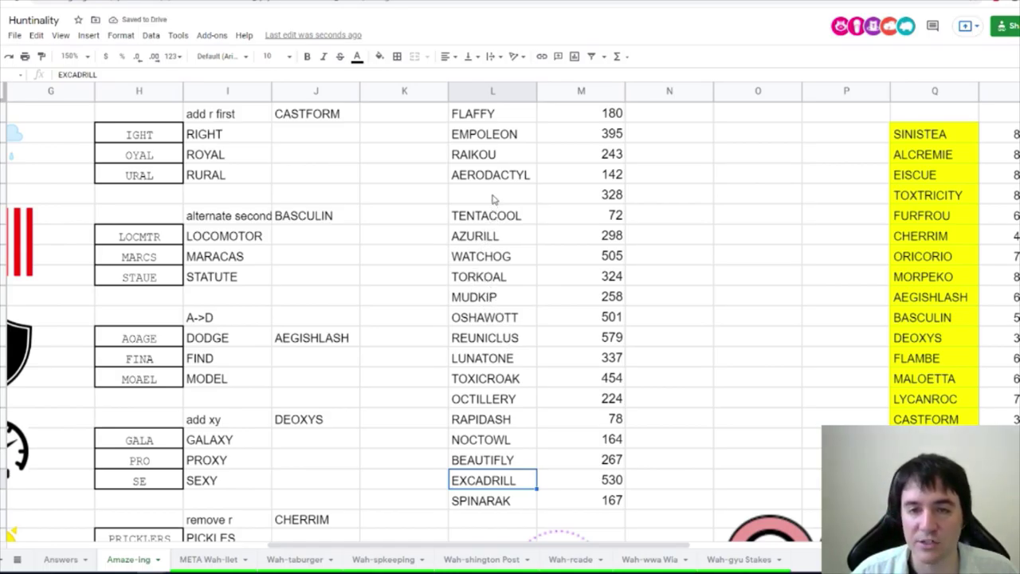
left_click(466, 197)
type("TRAPINCH")
key("Return")
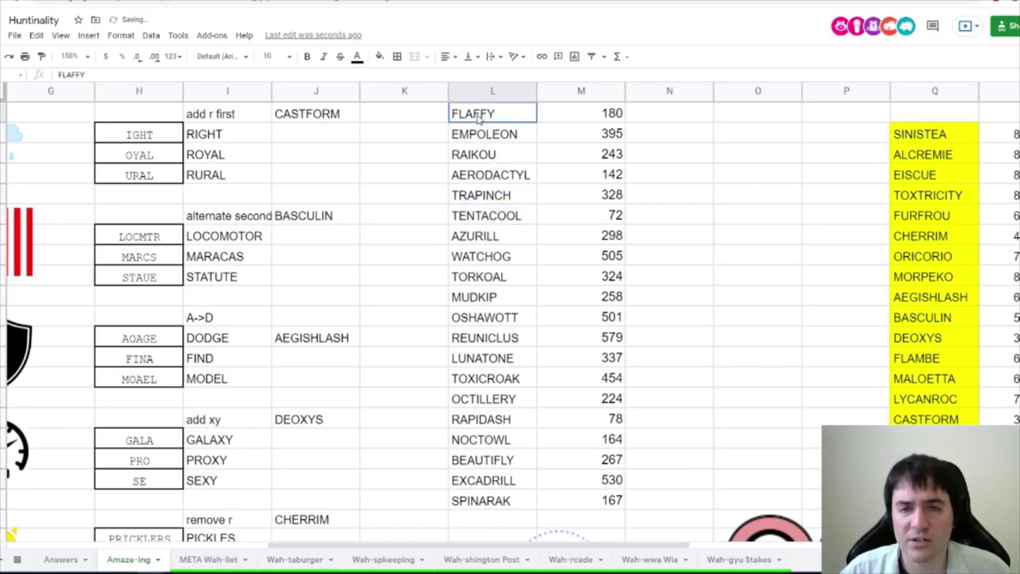
- Check each not-passed name from the top down to SPINARAK, then go to the puzzle page
left_click(468, 134)
left_click(469, 156)
left_click(470, 176)
left_click(470, 197)
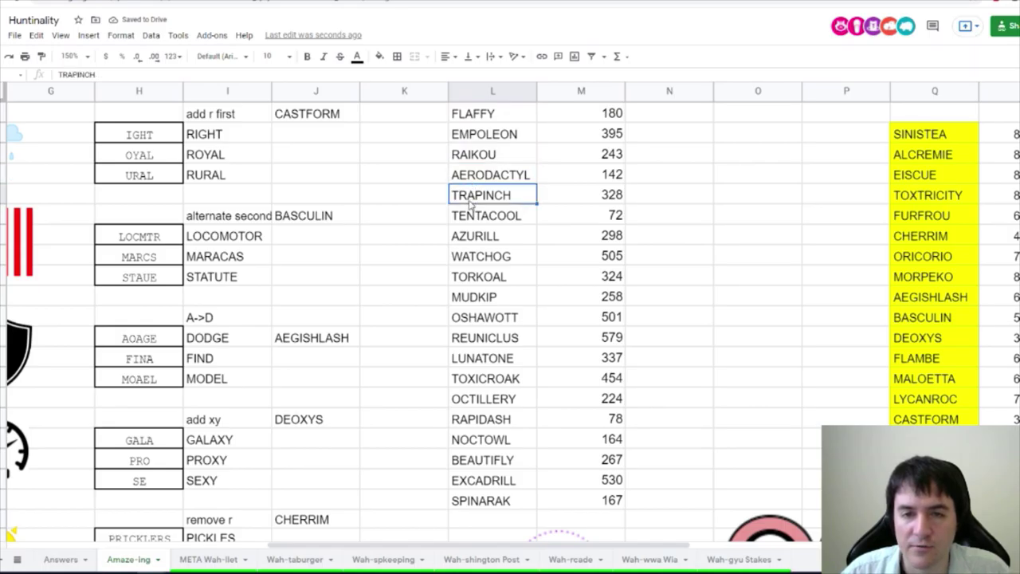
left_click(472, 217)
left_click(473, 237)
left_click(474, 258)
left_click(481, 298)
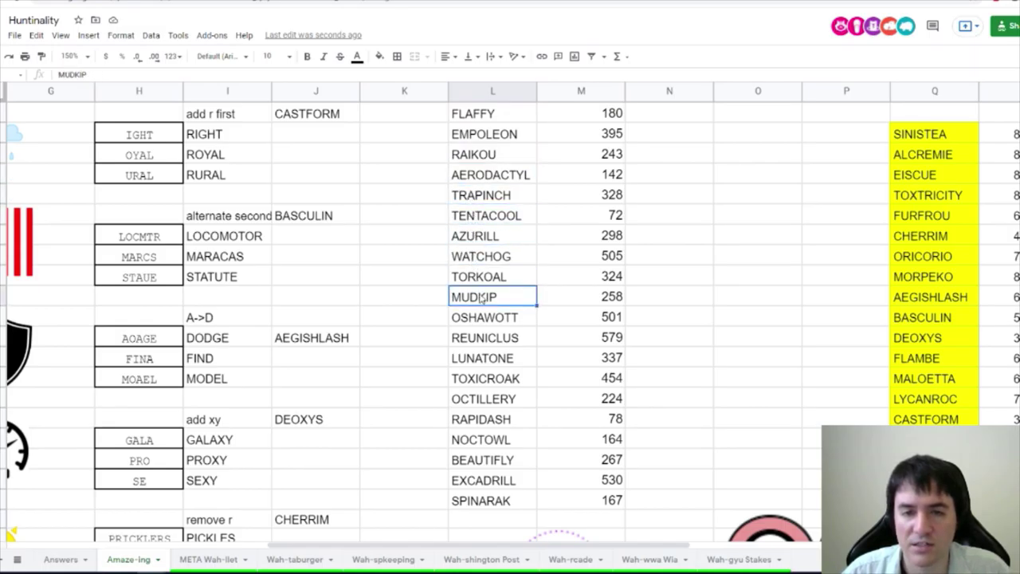
left_click(479, 338)
left_click(480, 359)
left_click(481, 379)
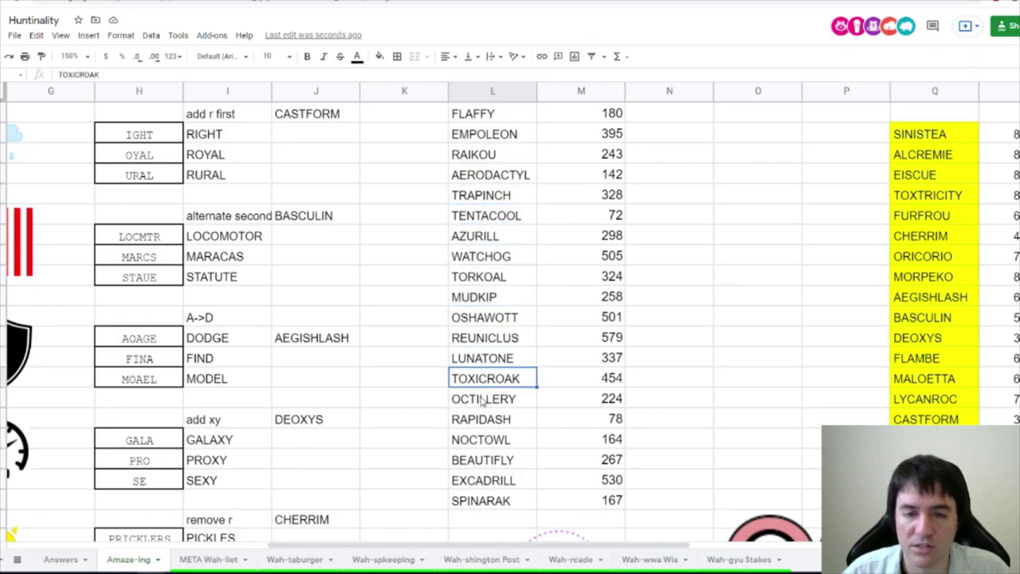
left_click(481, 401)
left_click(478, 421)
left_click(478, 442)
left_click(477, 462)
left_click(474, 482)
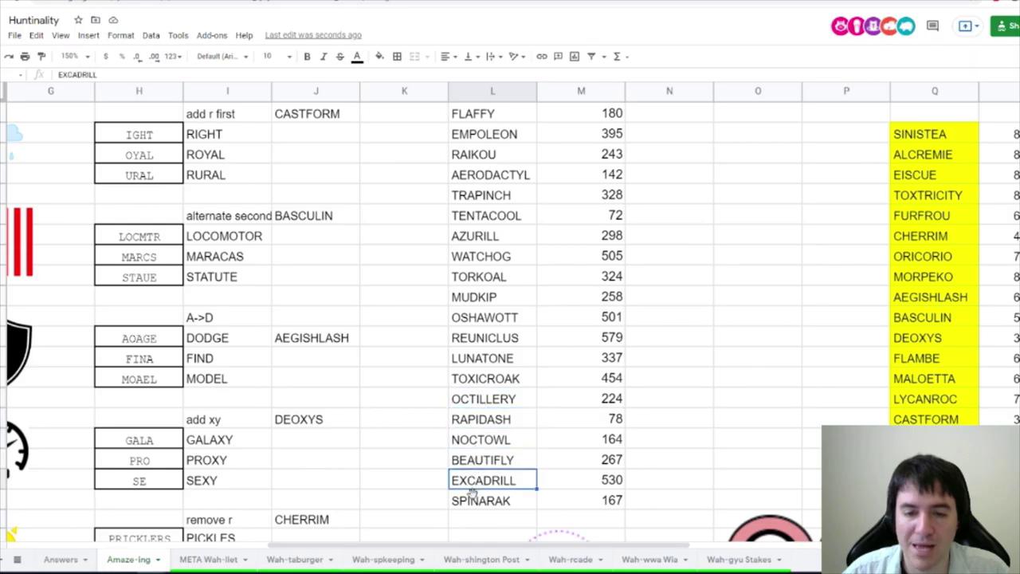
left_click(475, 499)
key("ctrl+Tab")
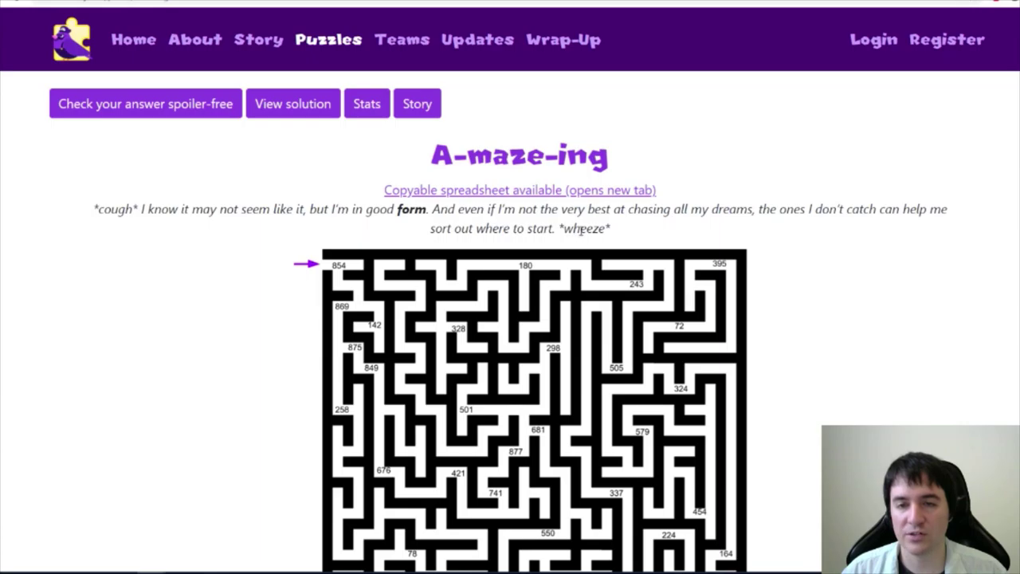
- Return from the A-maze-ing puzzle page to the Amaze-ing spreadsheet tab
key("ctrl+shift+Tab")
left_click(571, 439)
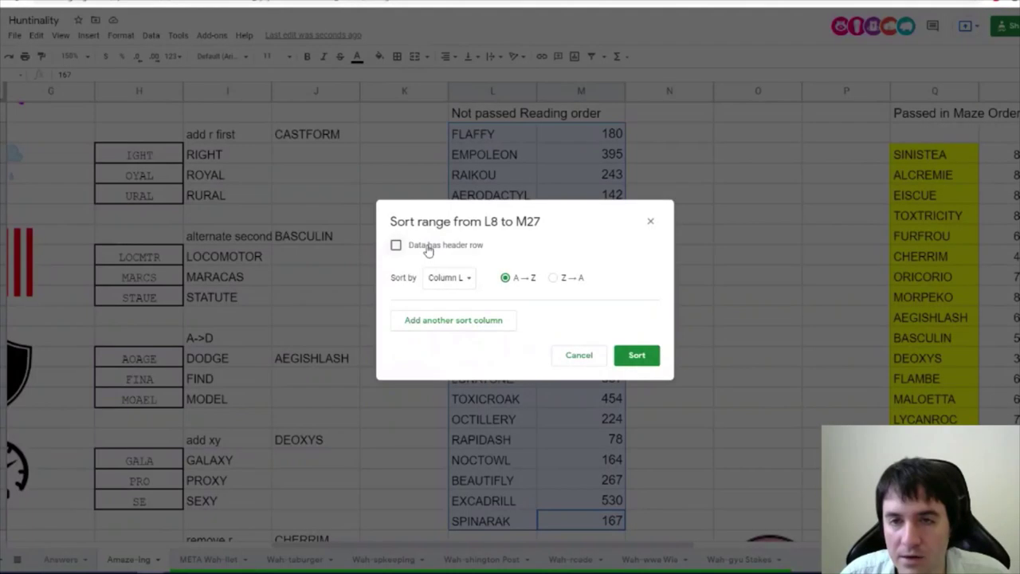
- Sort the not-passed range L8:M27 by column M, ascending
left_click(448, 278)
left_click(462, 297)
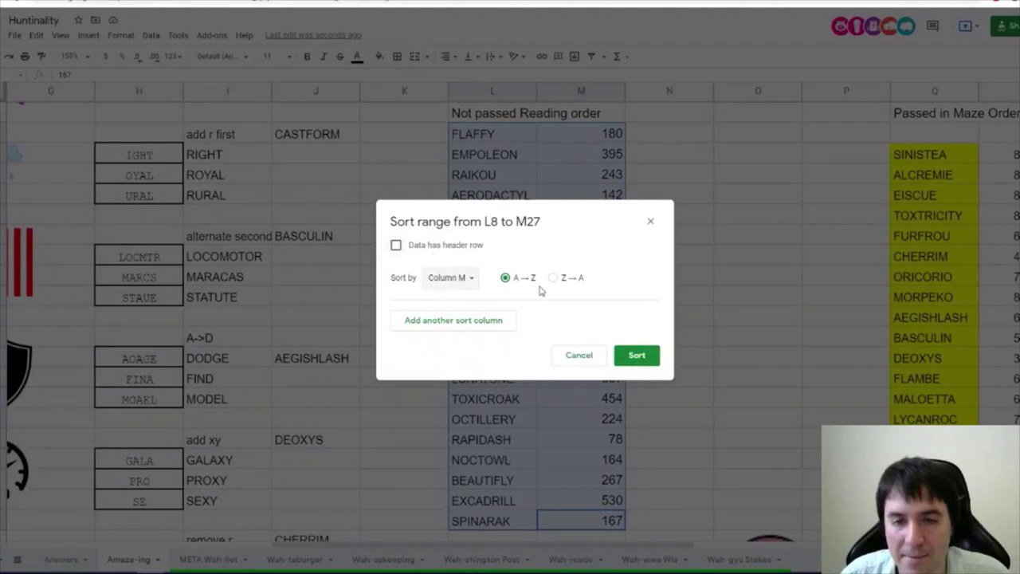
left_click(637, 354)
- Review the sorted names: AERODACTYL, TENTACOOL, RAPIDASH, RAIKOU, SPINARAK and BEAUTIFLY
left_click(478, 182)
left_click(475, 212)
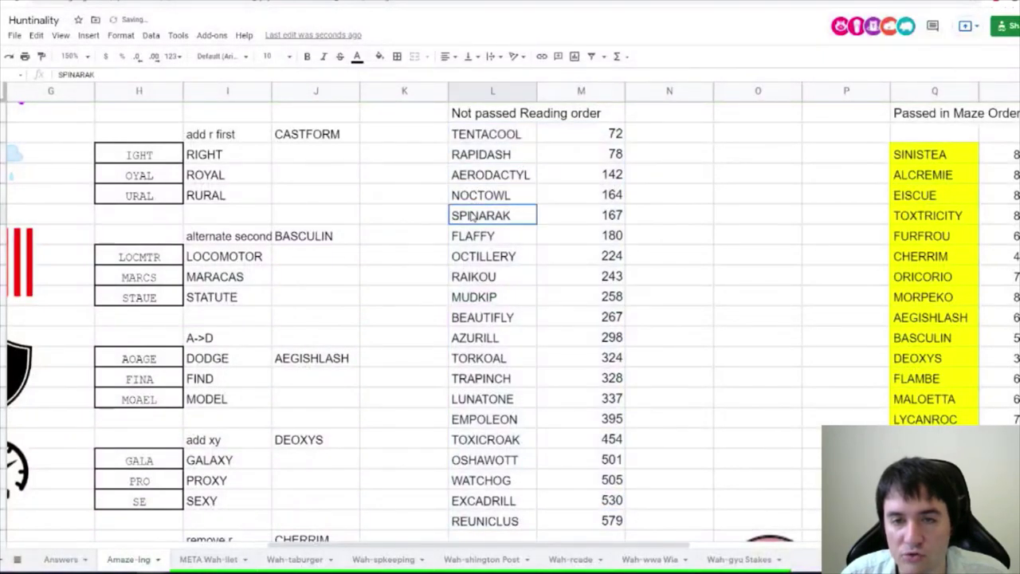
left_click(475, 236)
left_click(477, 276)
left_click(475, 302)
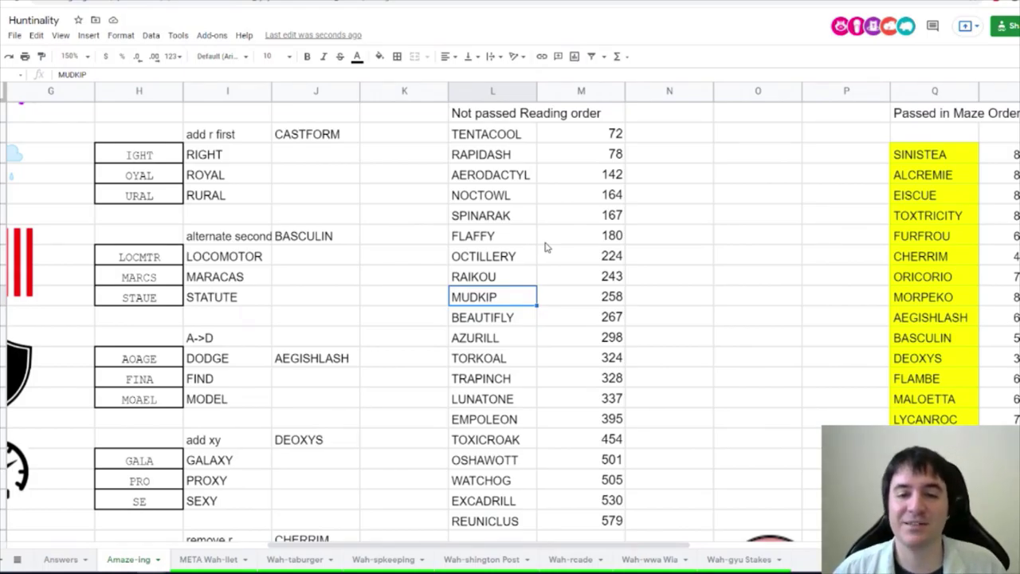
left_click(500, 133)
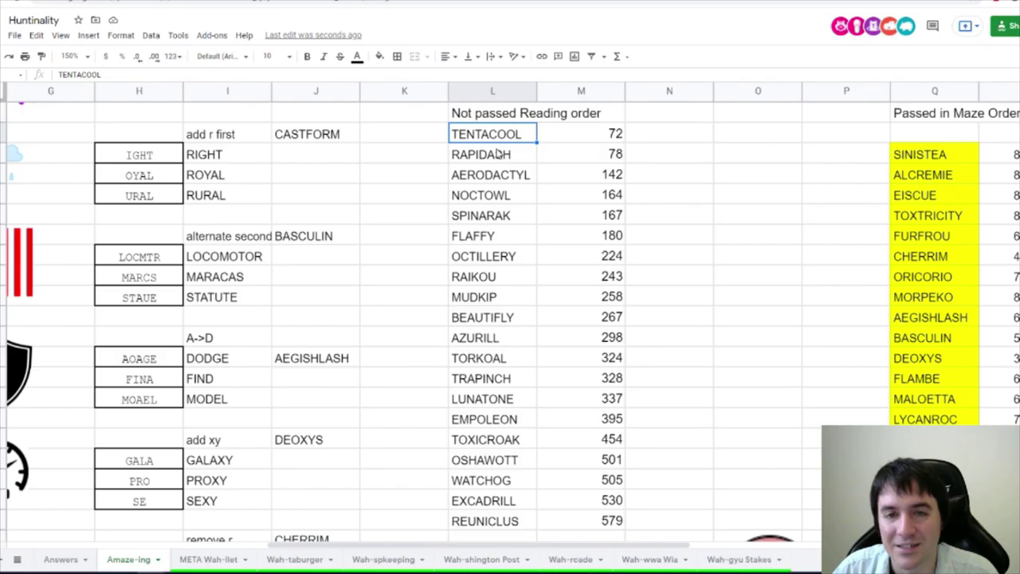
left_click(498, 153)
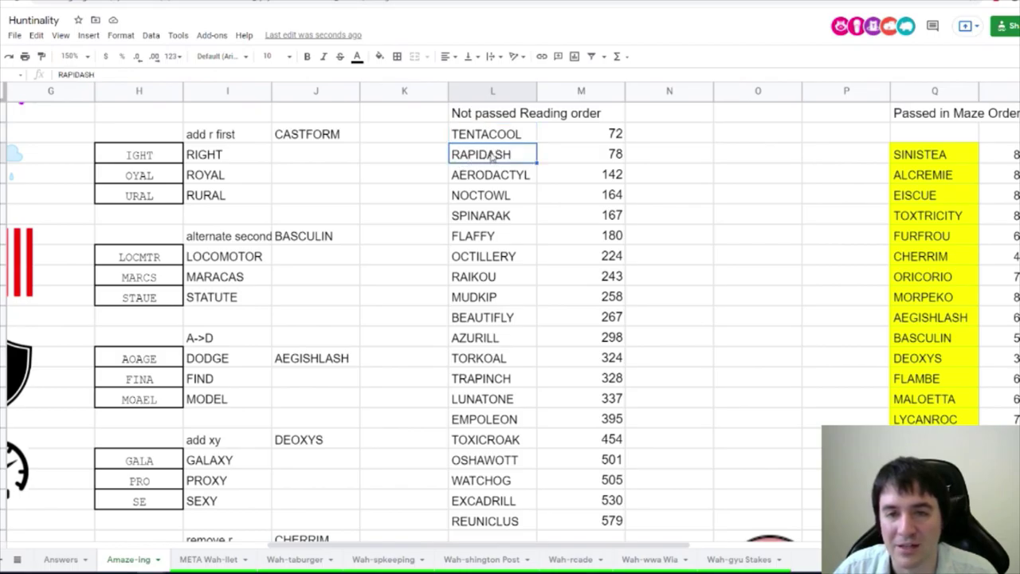
left_click(492, 114)
left_click(483, 137)
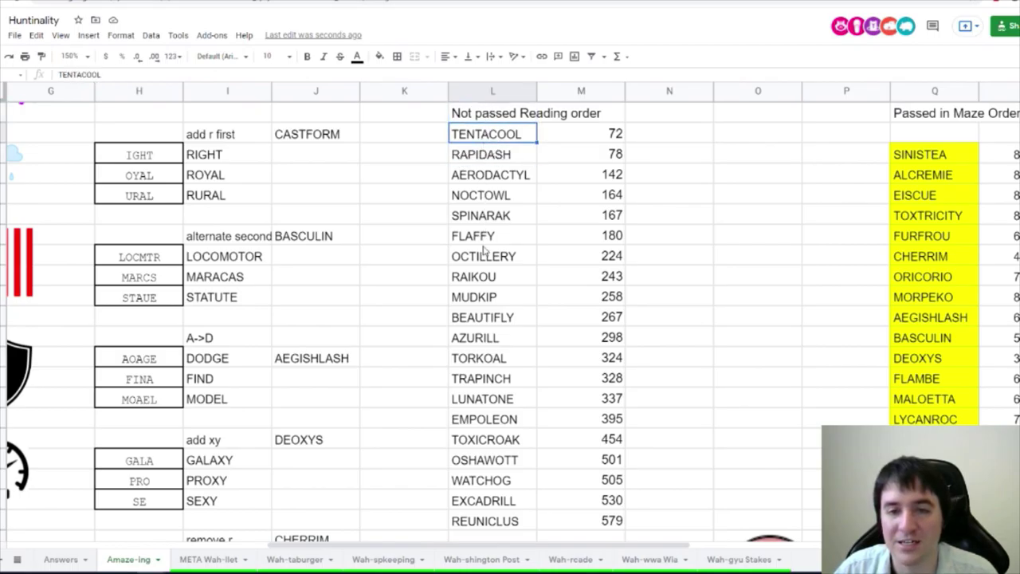
left_click(473, 279)
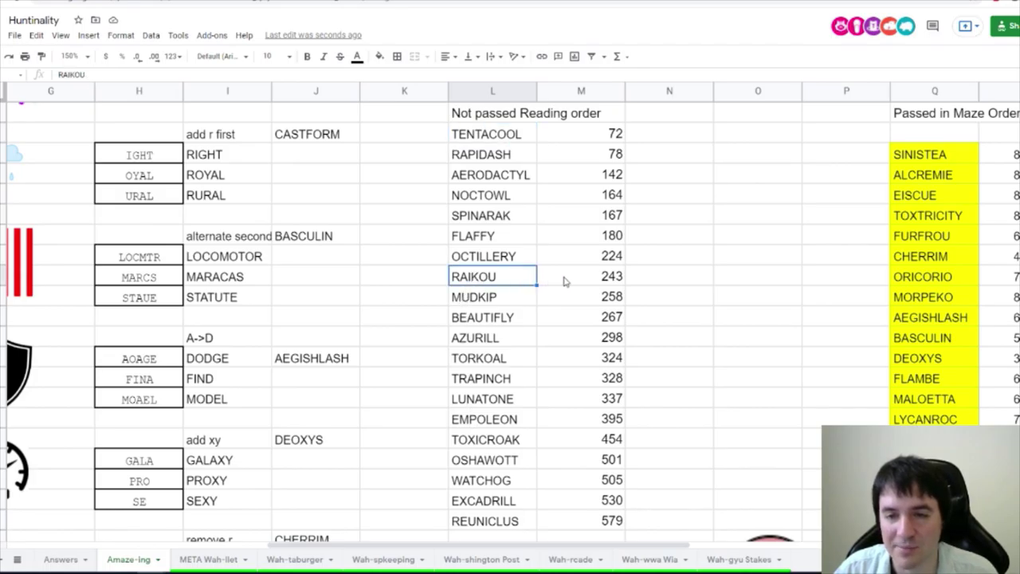
left_click(564, 280)
left_click(492, 223)
- Move down the sorted list and add TRANSFORM, BATTLE and TOWER in column N
key("Down")
key("Down")
key("Down")
key("Down")
key("Down")
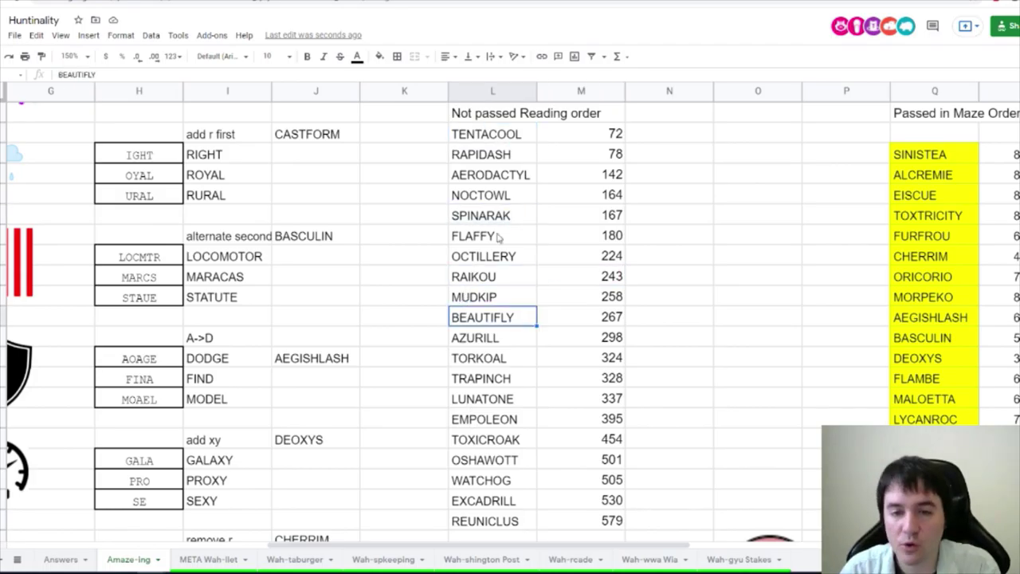
key("Down")
key("Down")
key("Down")
key("Down")
key("Down")
key("Down")
key("Down")
key("Down")
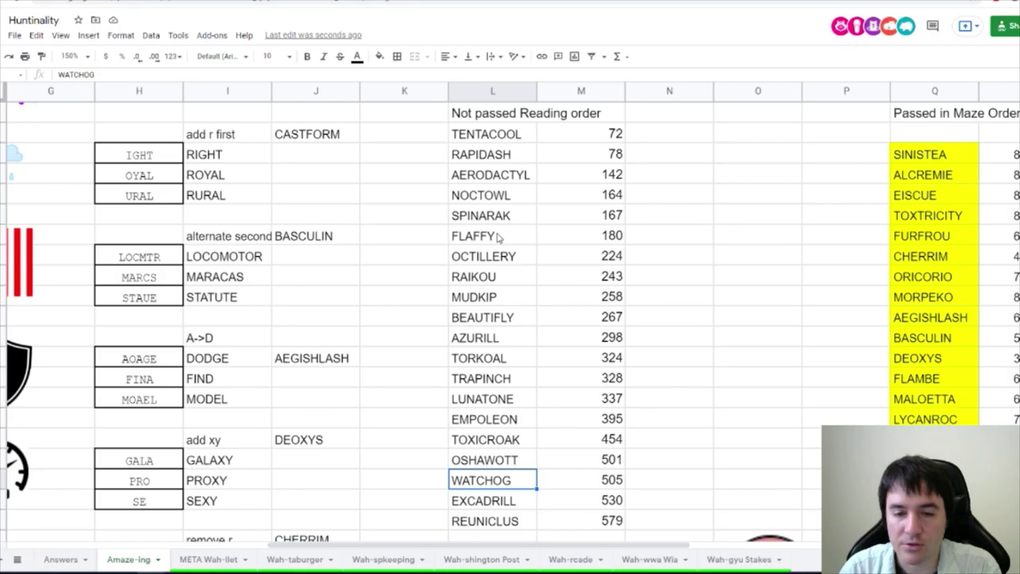
key("Down")
key("Down")
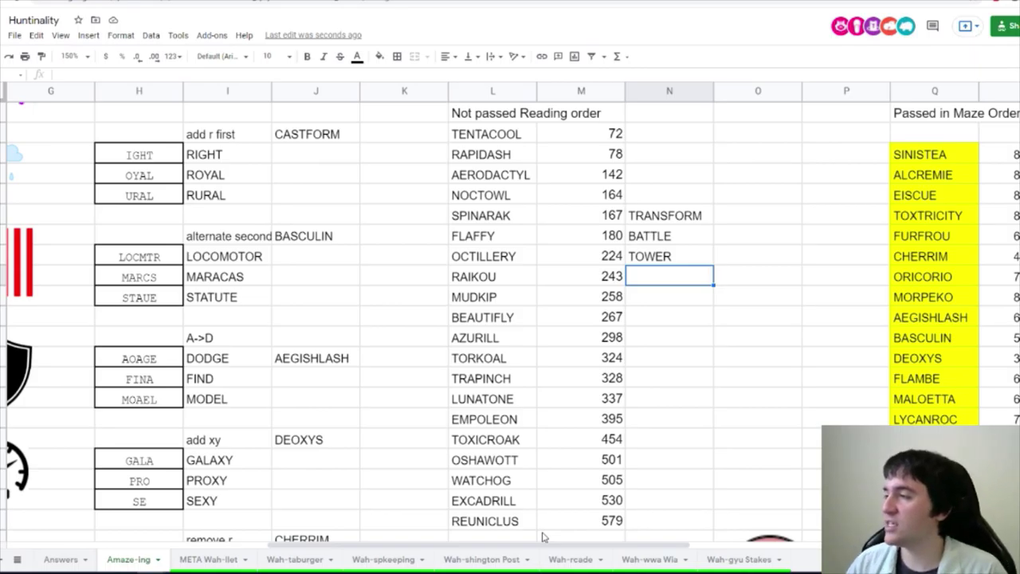
- Combine TOWER into the BATTLE cell so it reads BATTLE TOWER
scroll(542, 538, "up", 3)
double_click(683, 367)
key("ctrl+a")
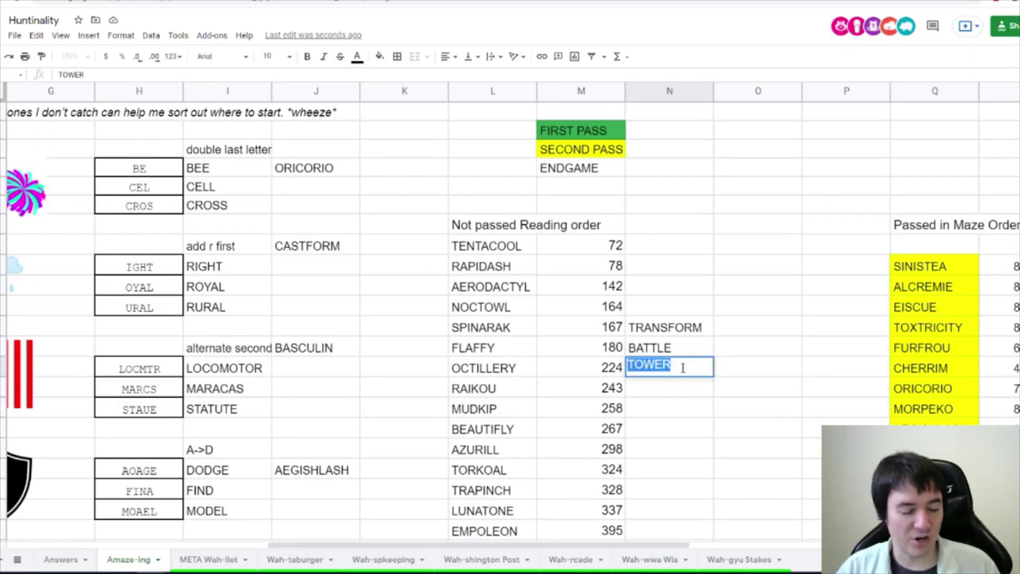
key("ctrl+x")
double_click(670, 347)
key("ctrl+v")
left_click(682, 386)
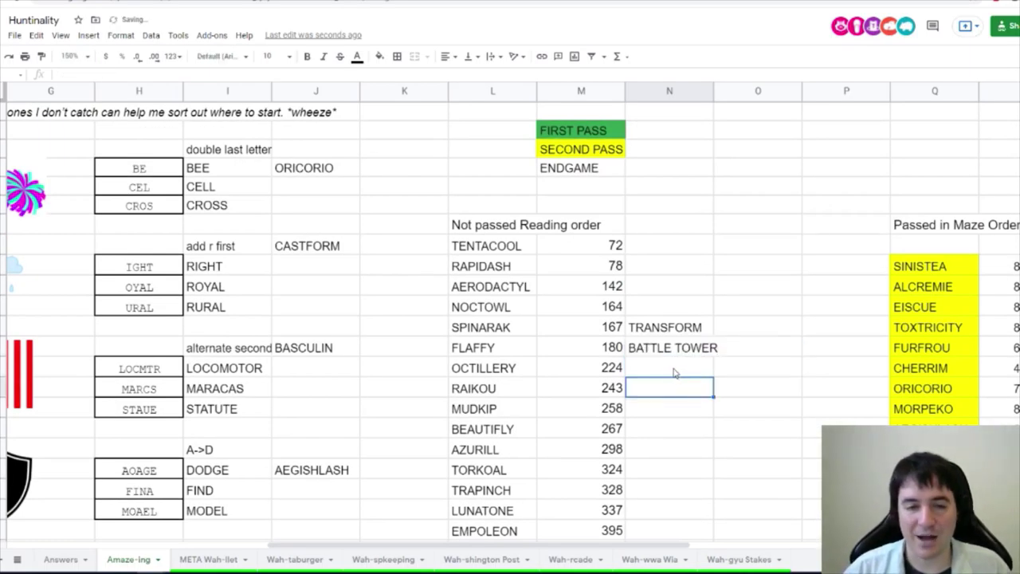
scroll(673, 374, "down", 5)
left_click_drag(506, 146, 547, 259)
- Place the yellow list before the Not passed list and centre its clue numbers
left_click(350, 135)
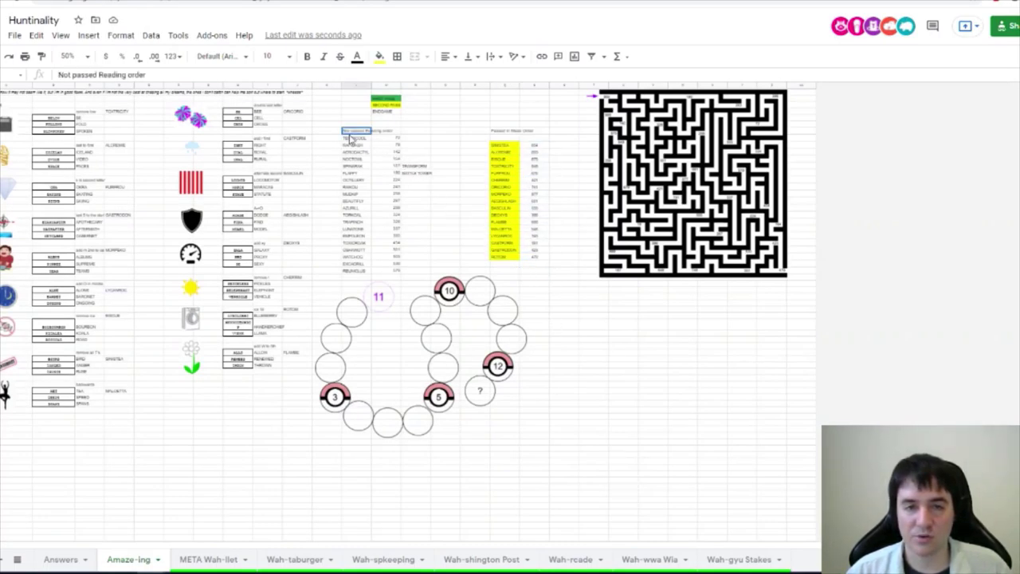
left_click_drag(414, 138, 423, 269)
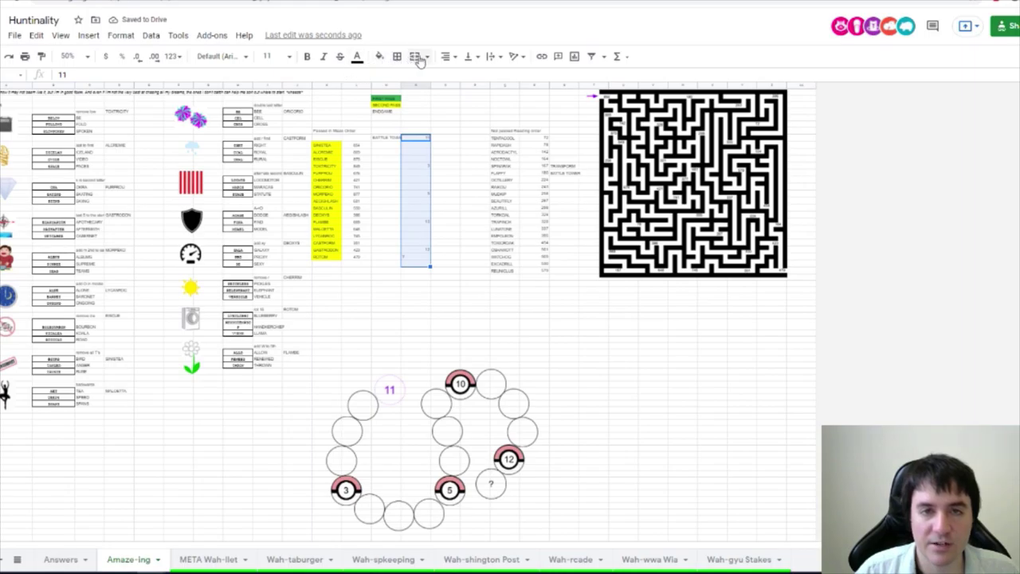
left_click(447, 55)
left_click(463, 84)
- Compare the yellow list, 854 and column D names TOXTRICITY, ALCREMIE, FURFROU with column M
left_click(389, 138)
scroll(951, 194, "up", 3)
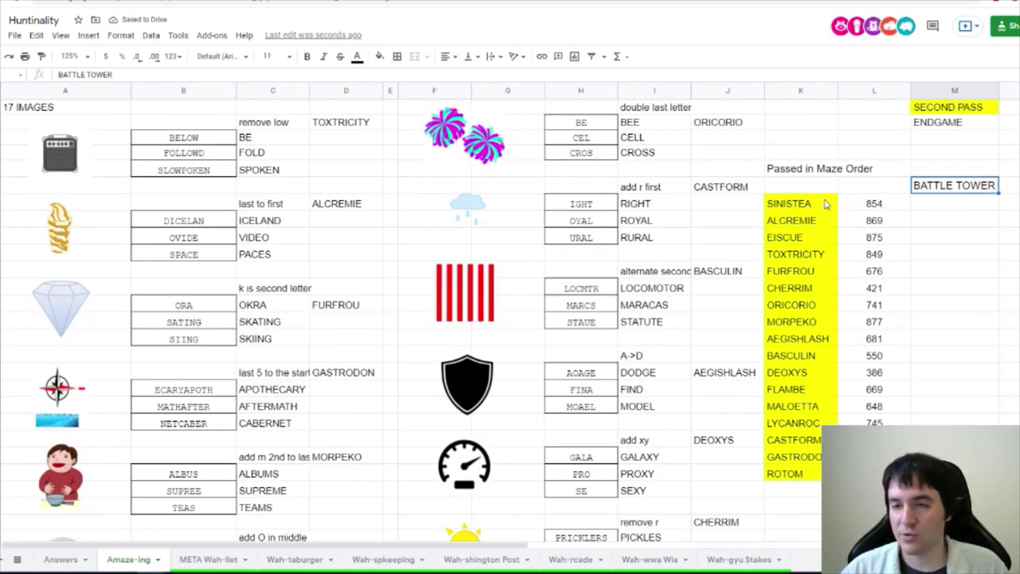
left_click_drag(825, 205, 877, 490)
left_click(877, 201)
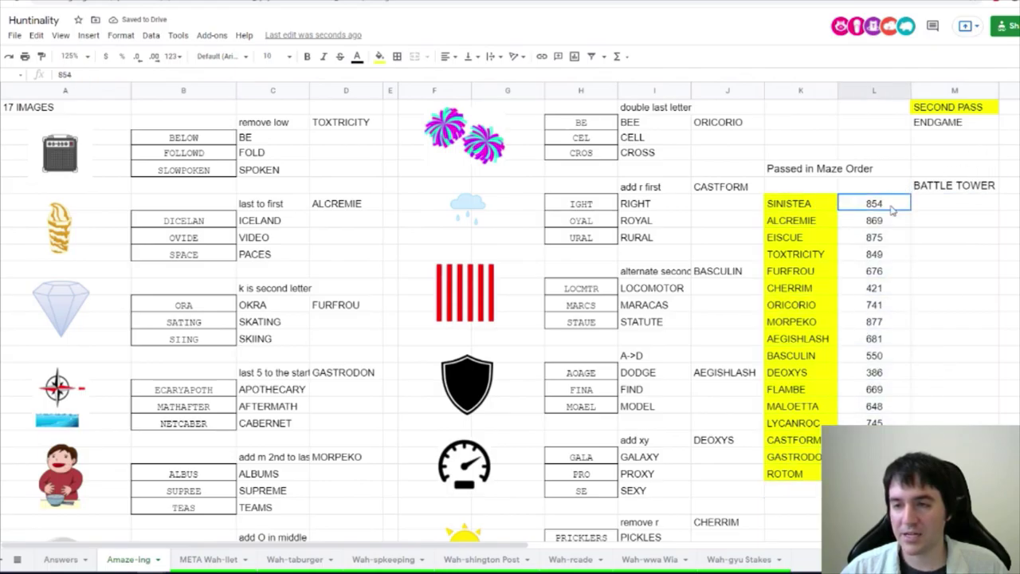
left_click(351, 126)
left_click(337, 204)
left_click(347, 304)
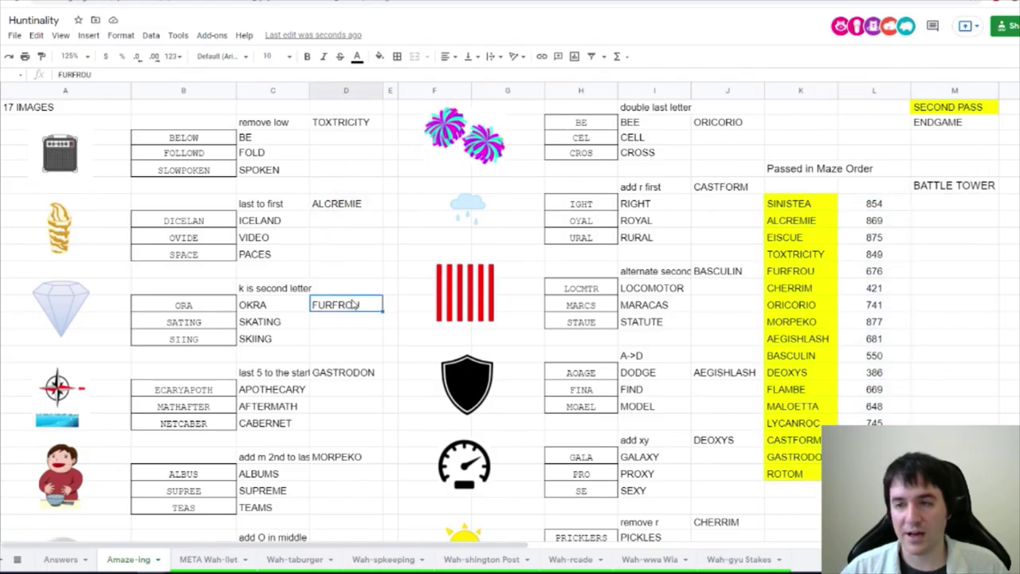
left_click(948, 184)
left_click(947, 205)
left_click(946, 221)
left_click(946, 237)
left_click(945, 254)
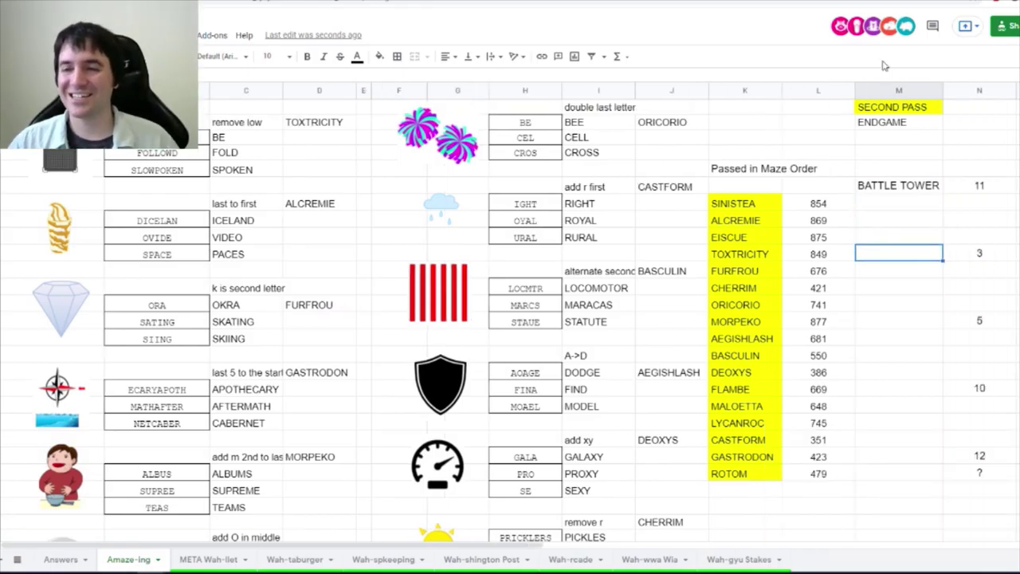
- Cross-check SINISTEA in the yellow list against column D
left_click(895, 187)
left_click(762, 209)
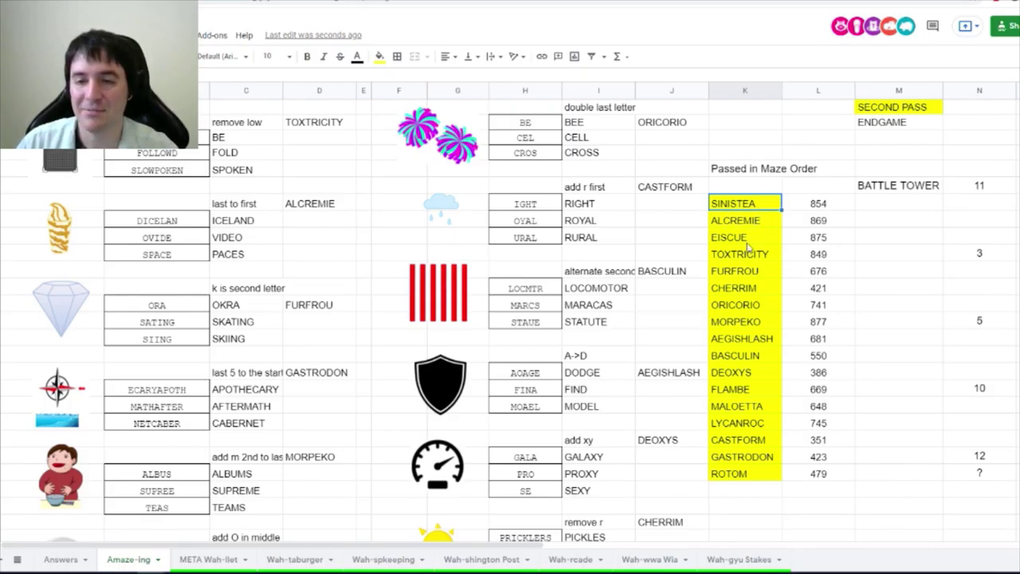
scroll(357, 184, "down", 1)
scroll(356, 184, "down", 6)
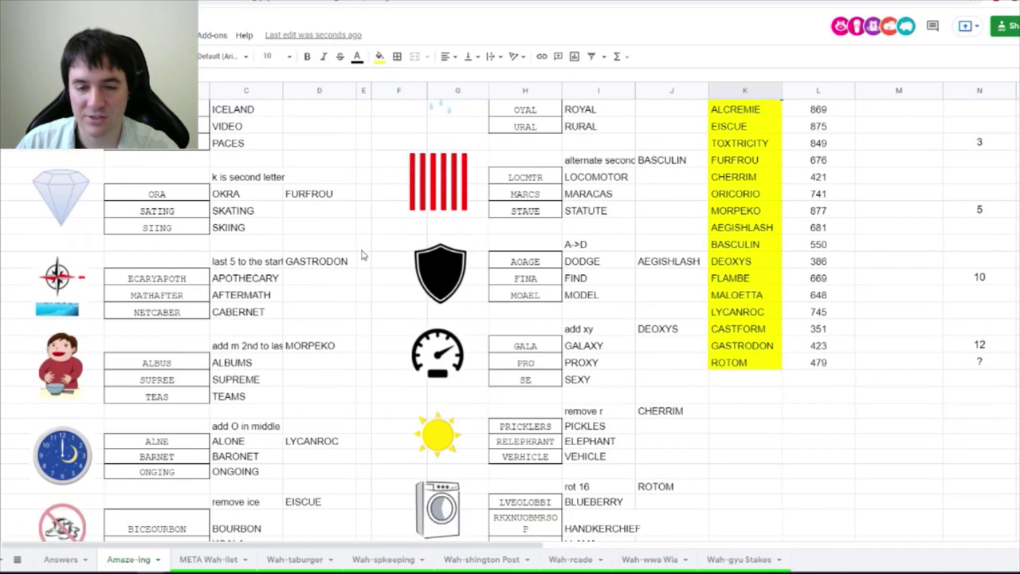
left_click(313, 440)
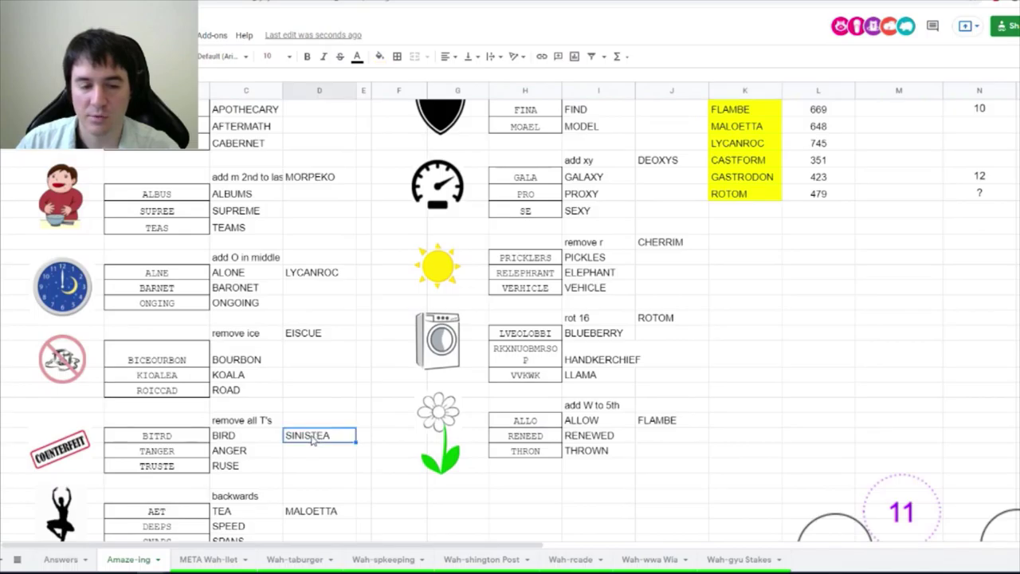
scroll(557, 319, "up", 6)
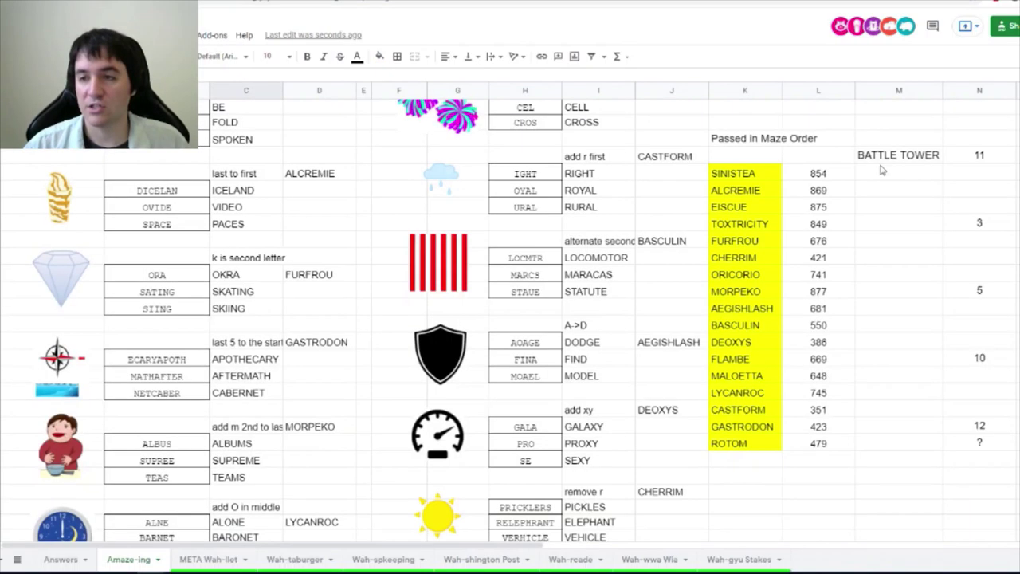
- Enter BALEOWER and ALOWRB below BATTLE TOWER in column M
left_click(883, 171)
type("BALE")
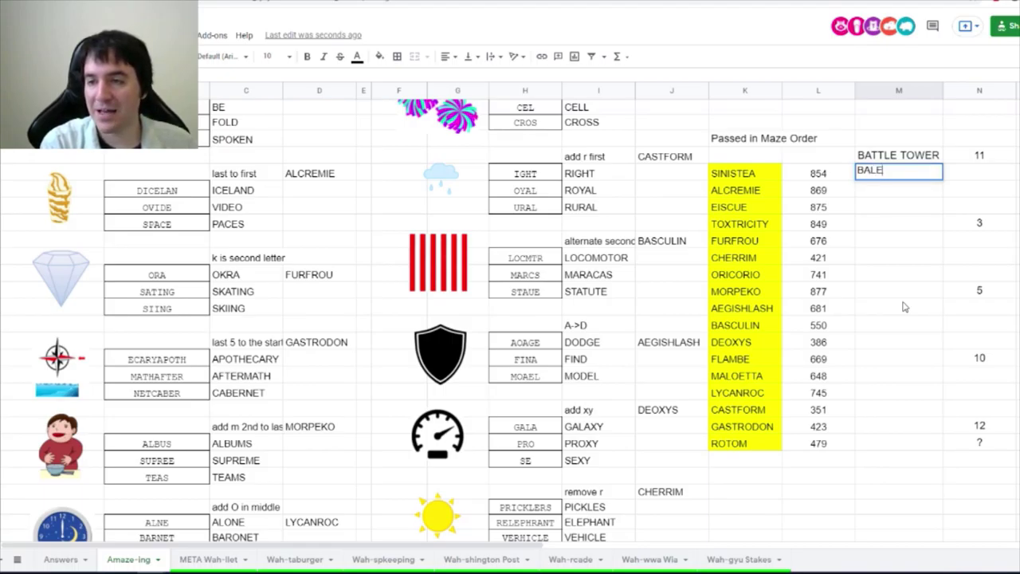
type("OWER")
key("Return")
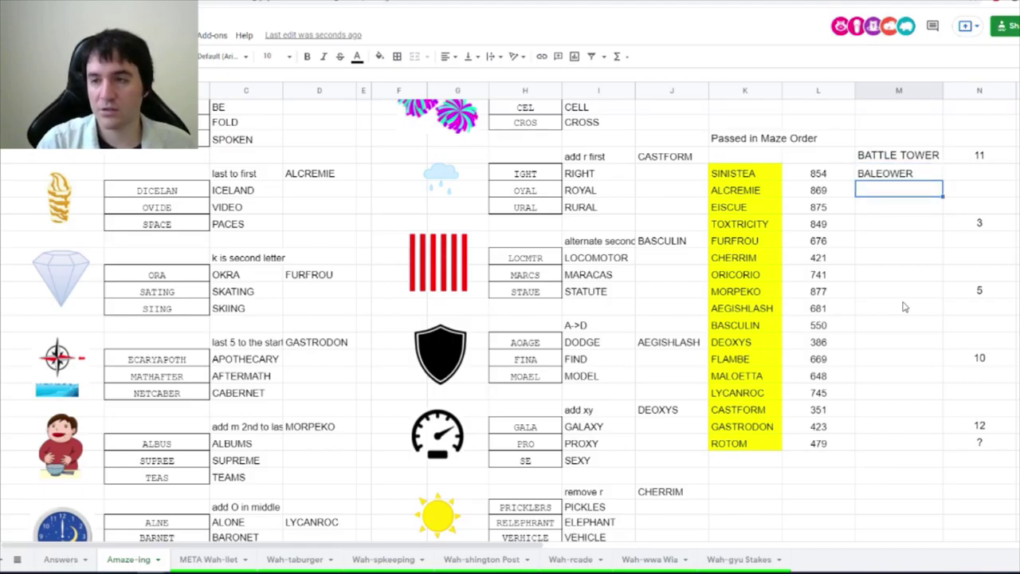
scroll(403, 383, "down", 2)
scroll(403, 384, "down", 5)
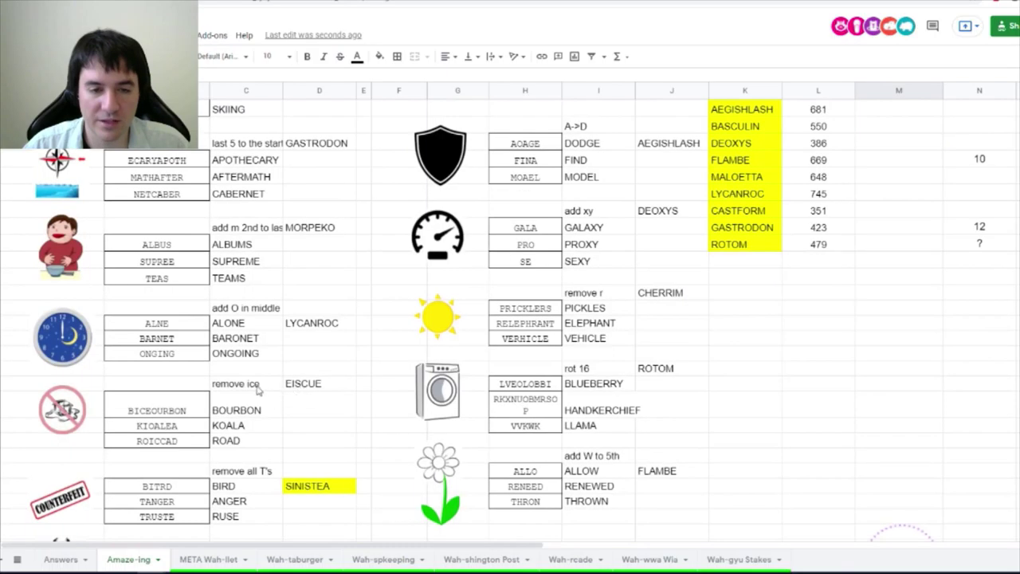
scroll(885, 215, "up", 7)
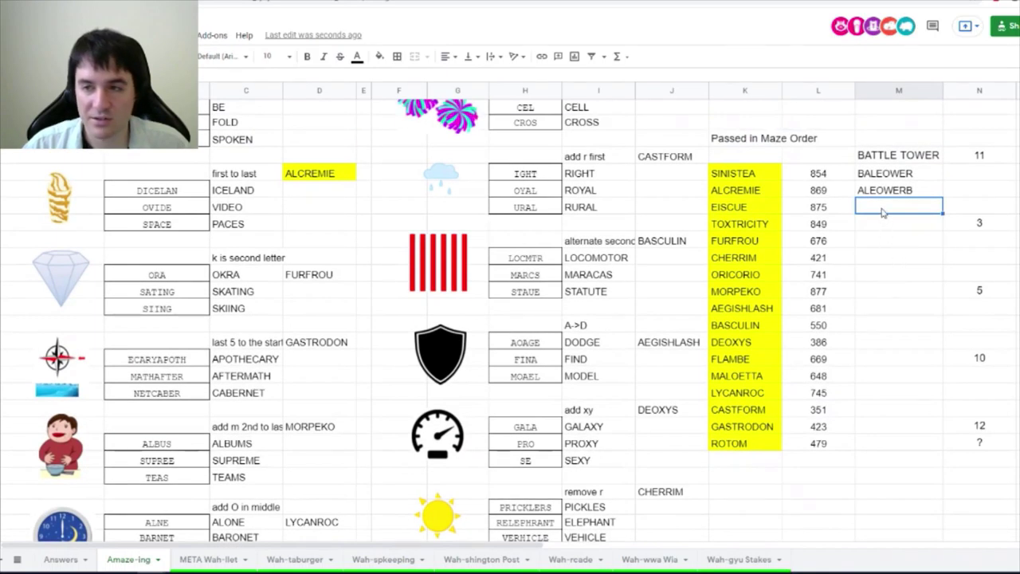
type("AL")
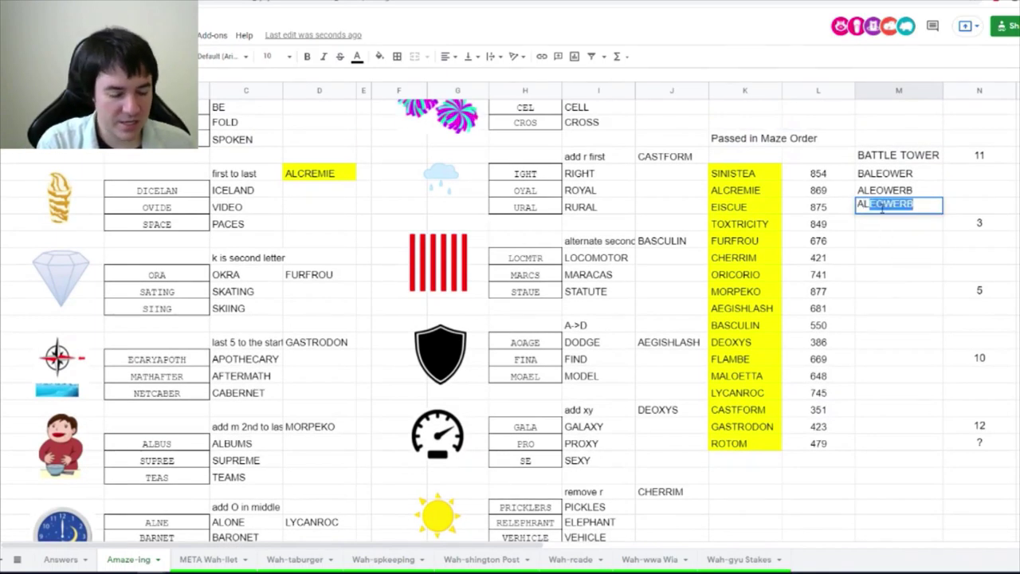
type("OW")
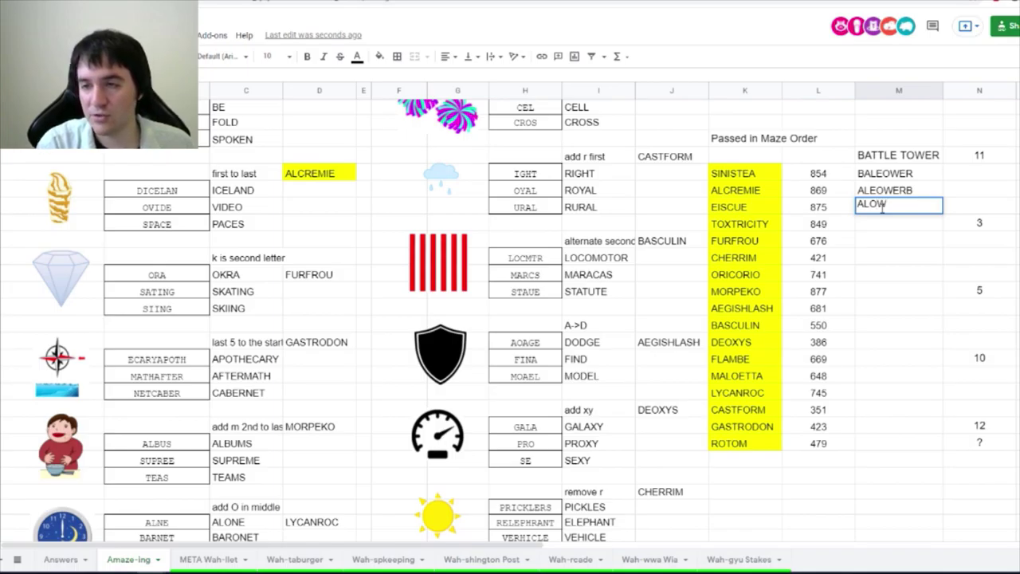
type("RB")
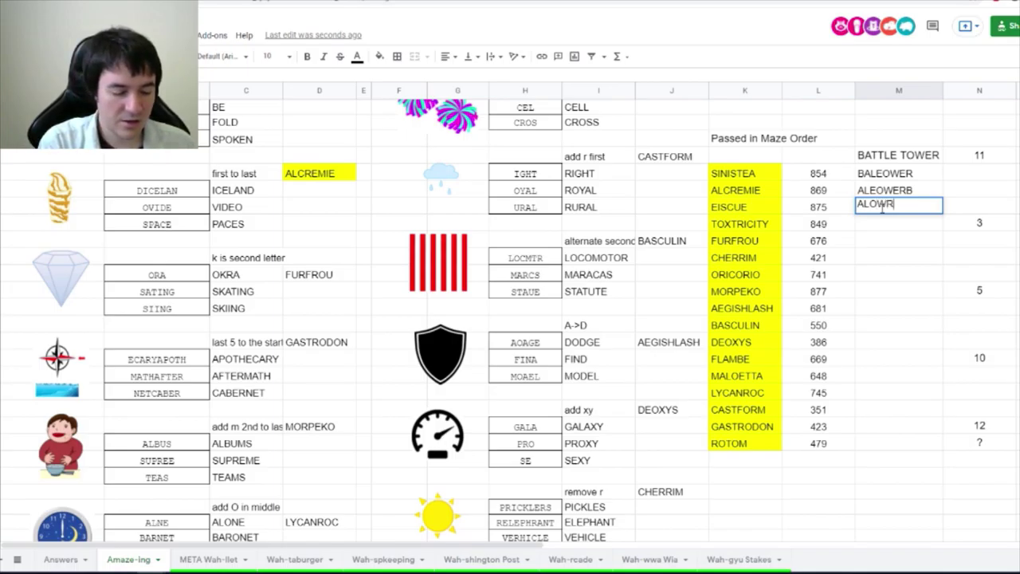
key("Return")
- Enter ARB as the next transformation in column M
scroll(882, 209, "down", 2)
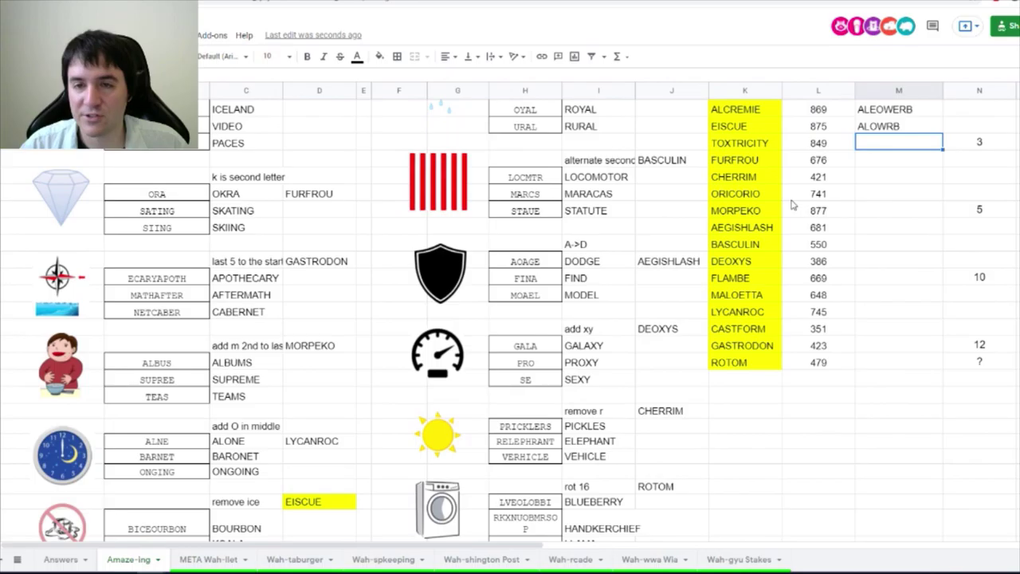
scroll(793, 206, "up", 3)
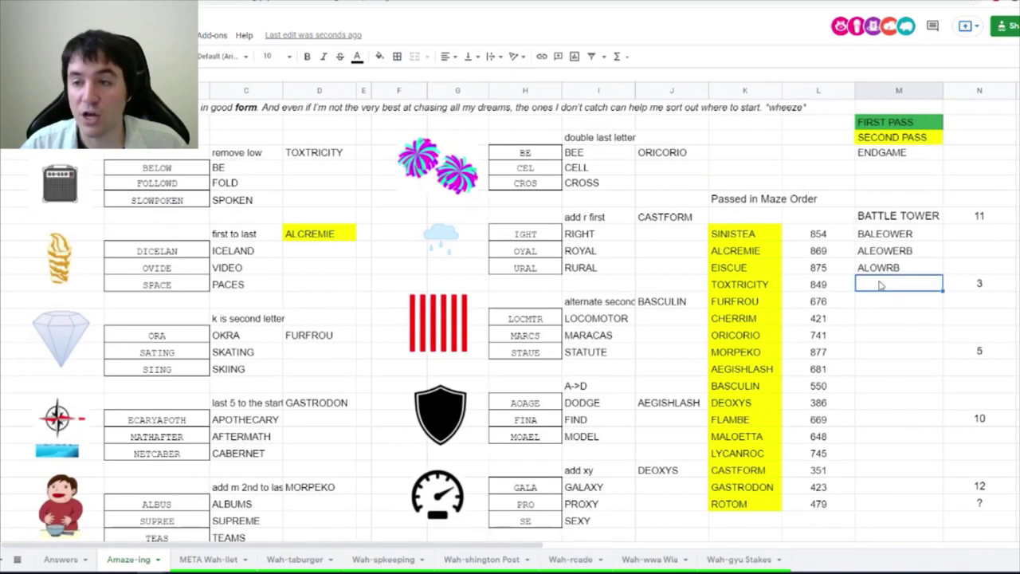
type("AR")
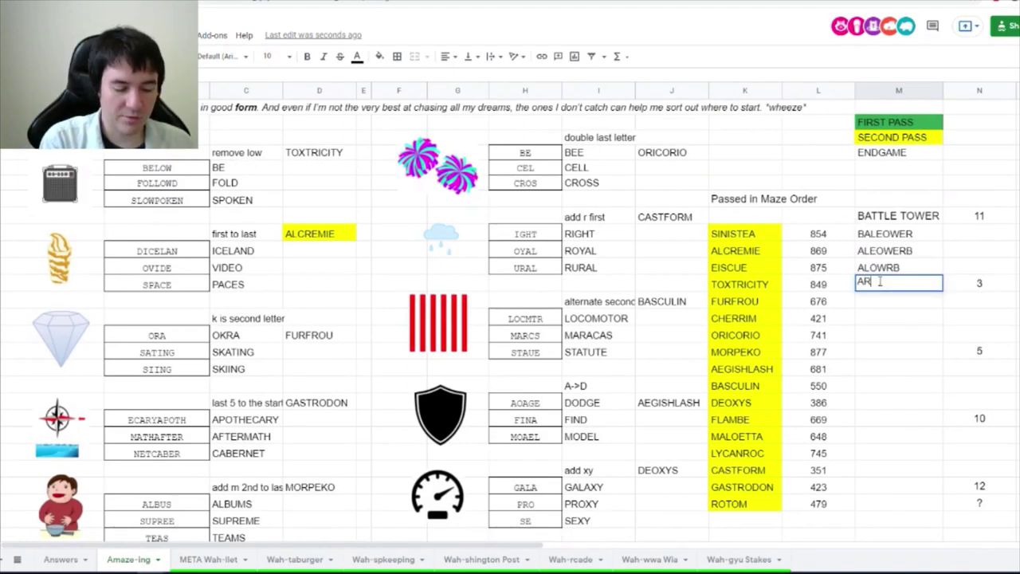
type("B")
key("Tab")
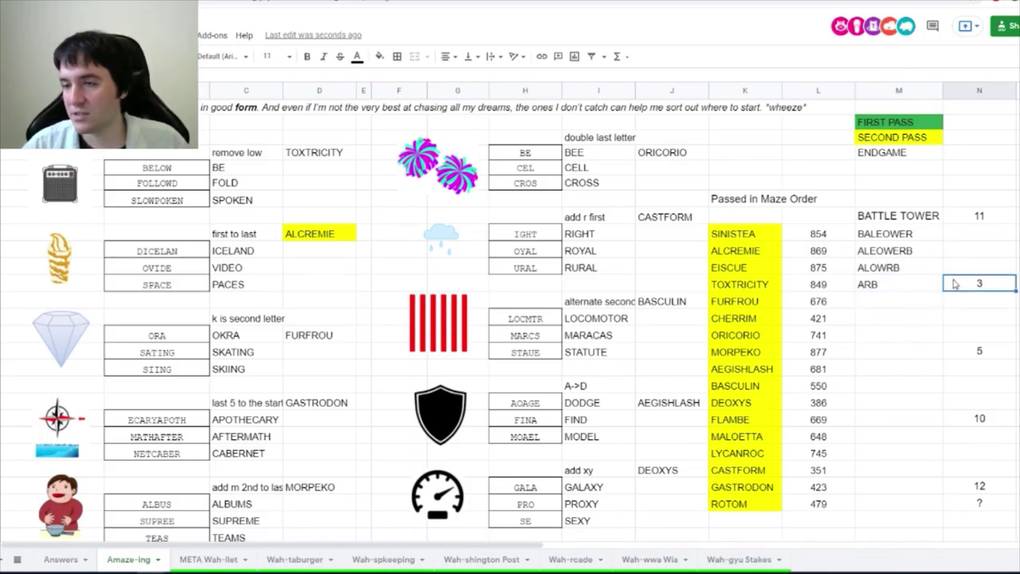
left_click(911, 291)
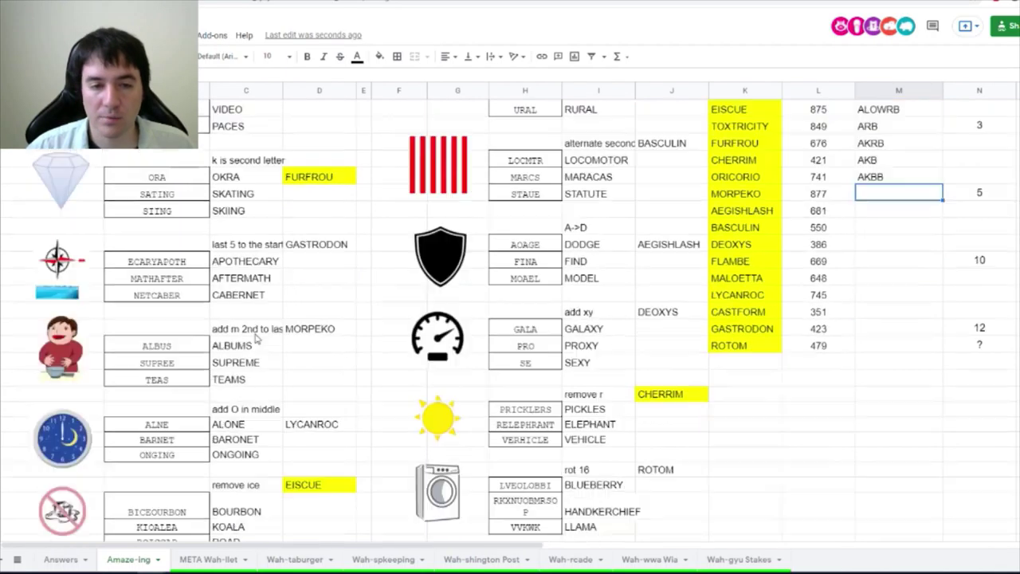
scroll(661, 349, "down", 2)
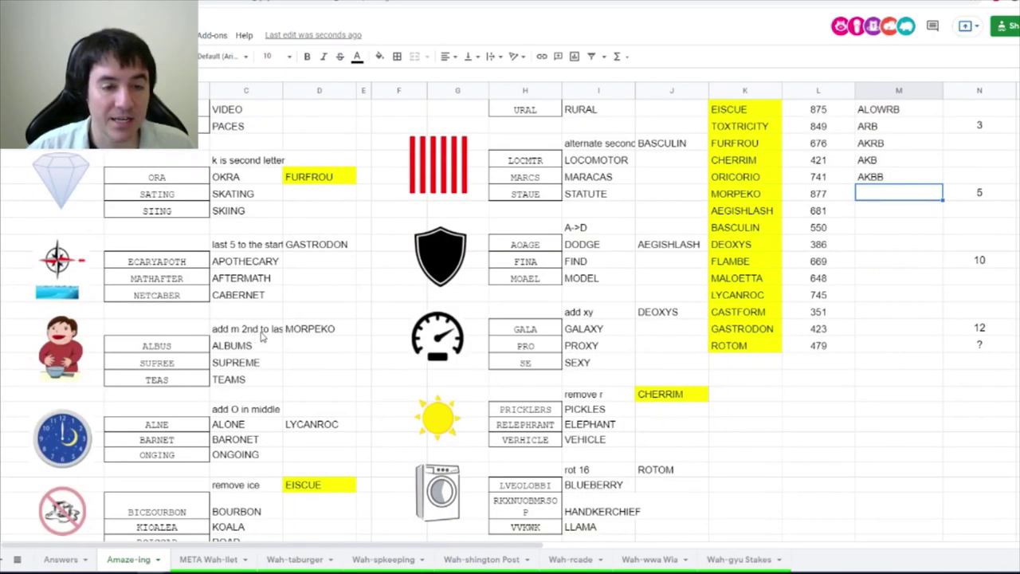
- Continue the column M chain with AKB and DKBKWMKBXY
scroll(562, 351, "up", 1)
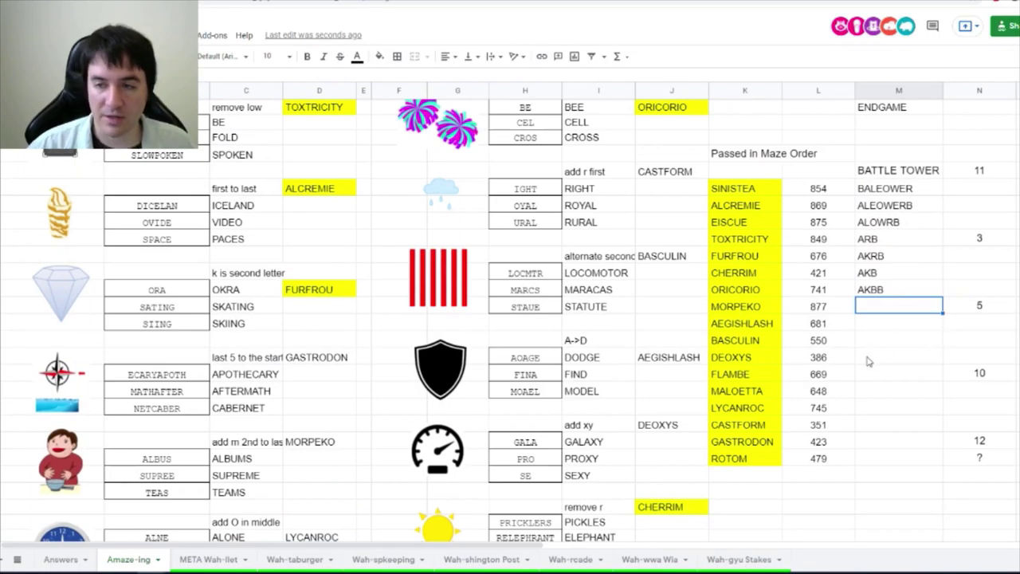
type("AKBMB")
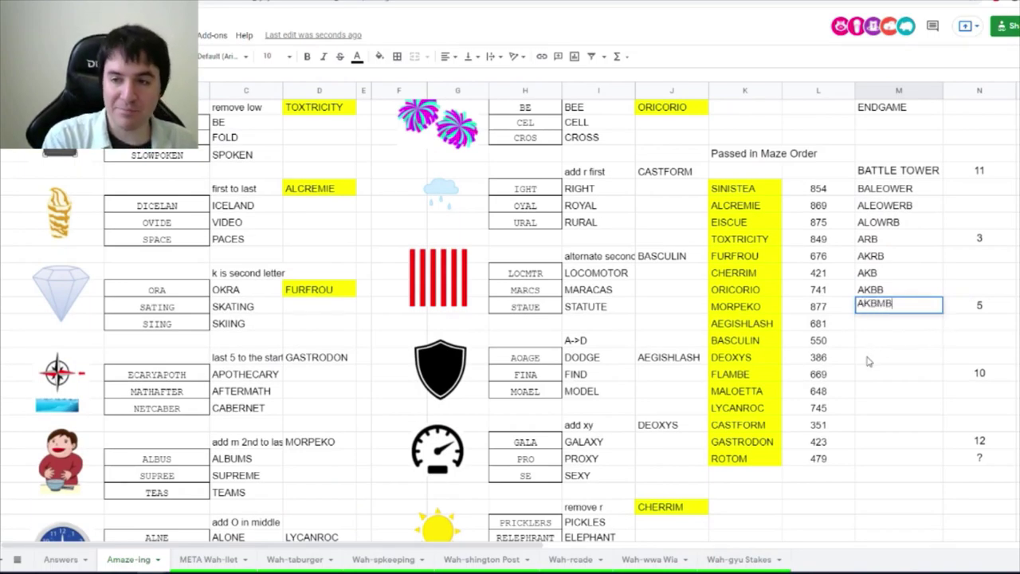
key("Return")
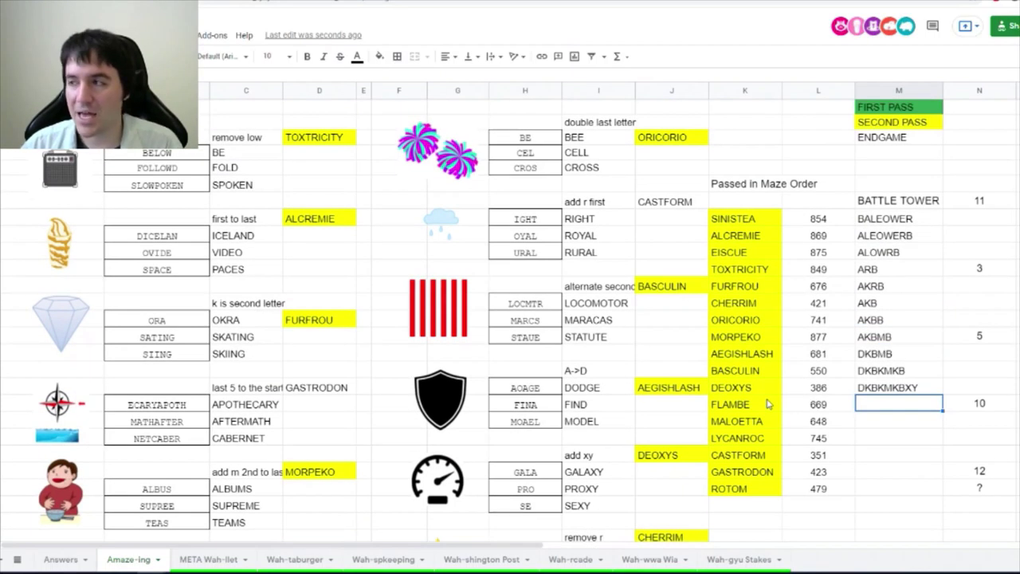
scroll(678, 439, "down", 3)
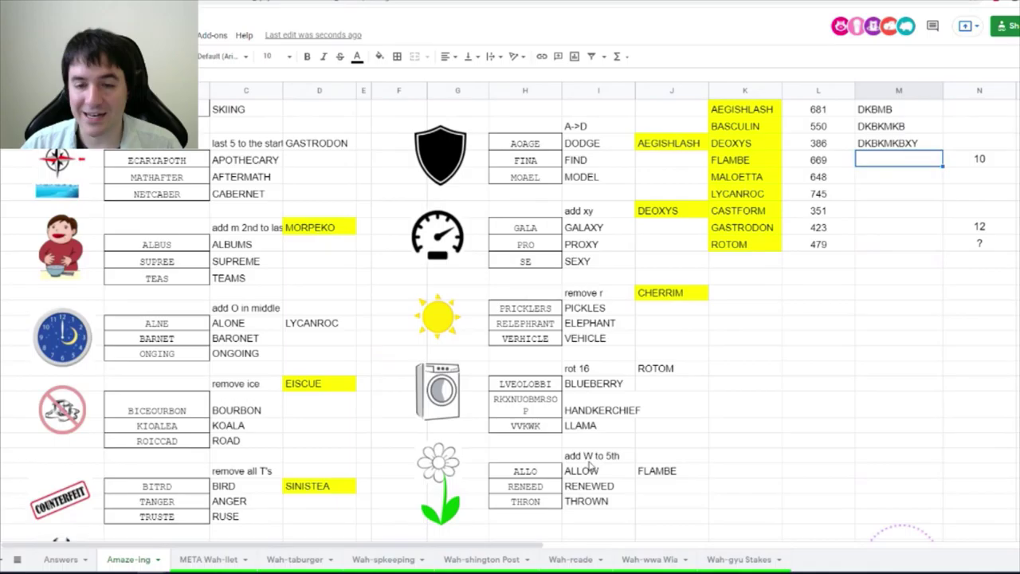
scroll(765, 394, "up", 2)
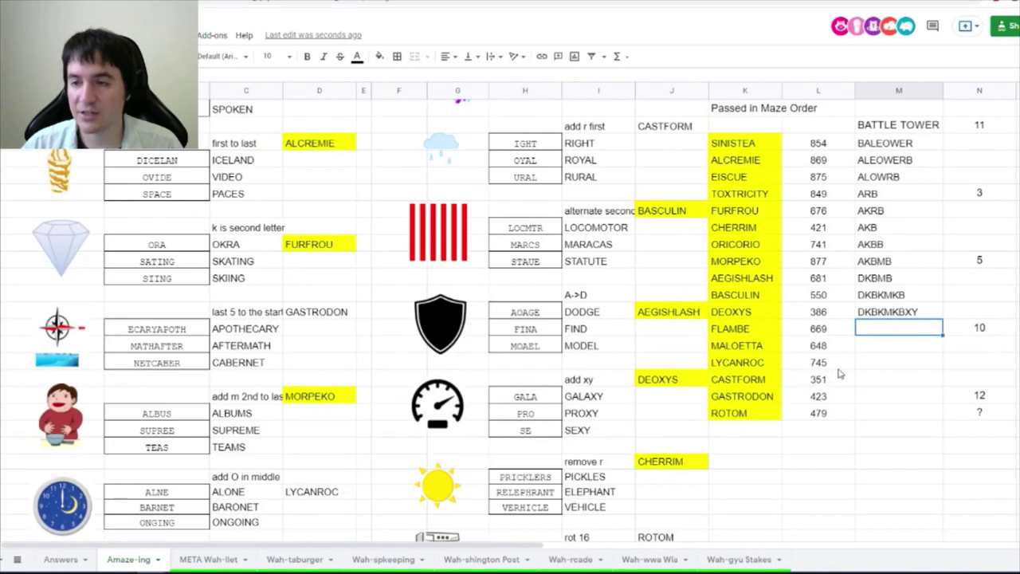
type("DKBKWMKBXY")
key("Return")
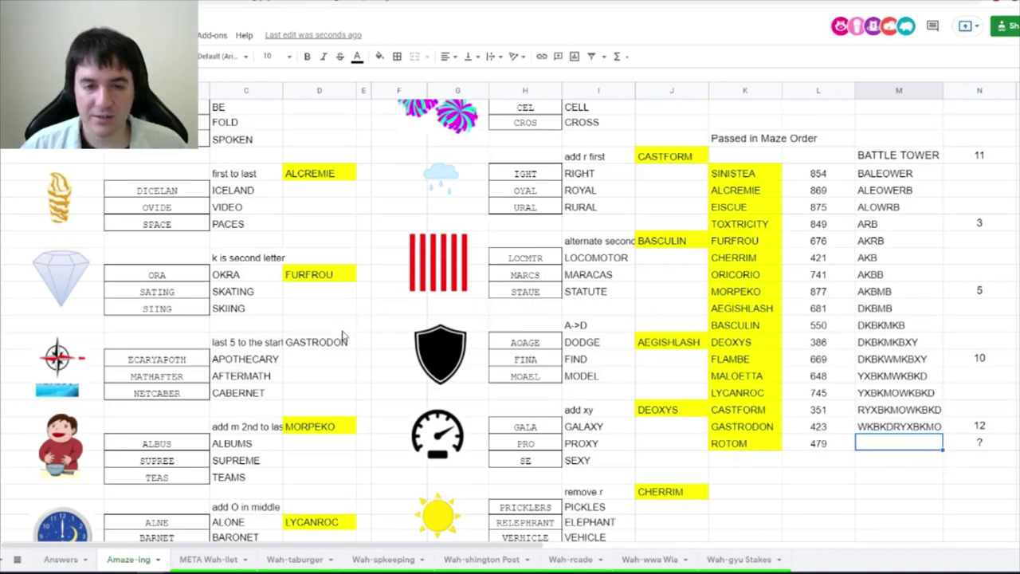
scroll(685, 406, "down", 3)
- Copy the final chain result WKBKDRYXBKMO and check the rot 16 clue beside ROTOM
left_click(868, 263)
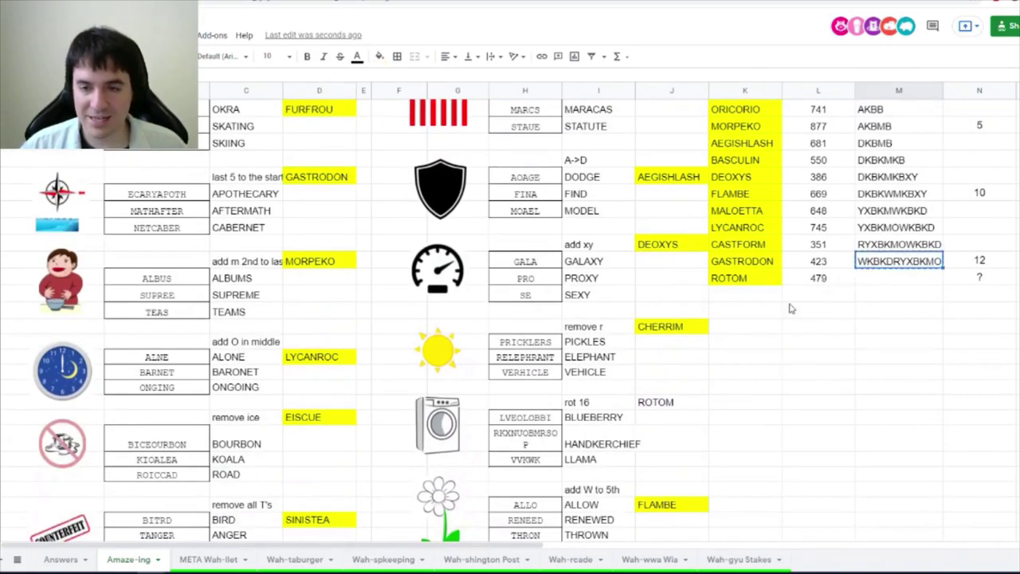
key("ctrl+c")
left_click(620, 404)
left_click(659, 403)
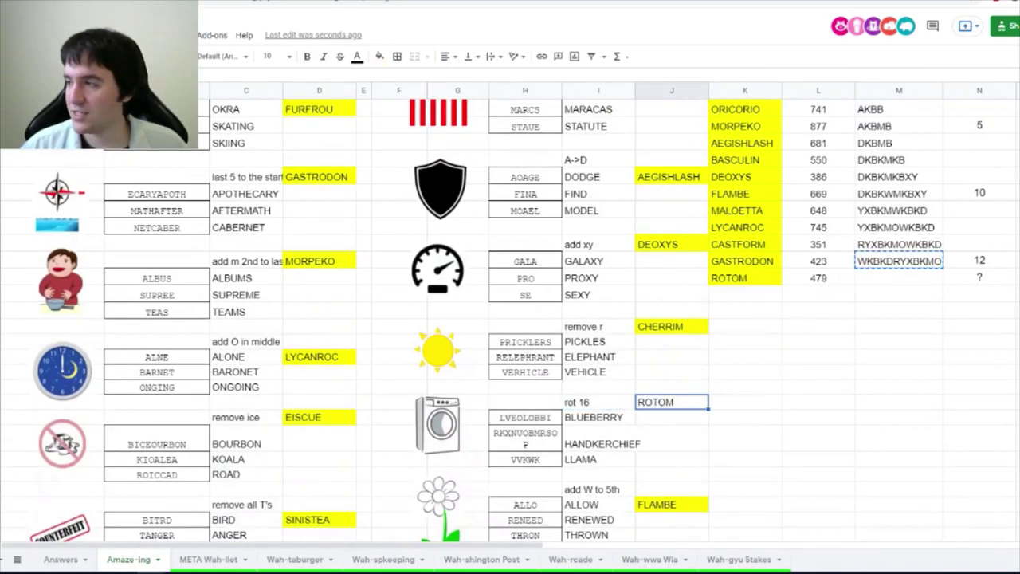
- Decode WKBKDRYXBKMO with ROT16 into MARATHONRACE, then return to the puzzle page
key("ctrl+Tab")
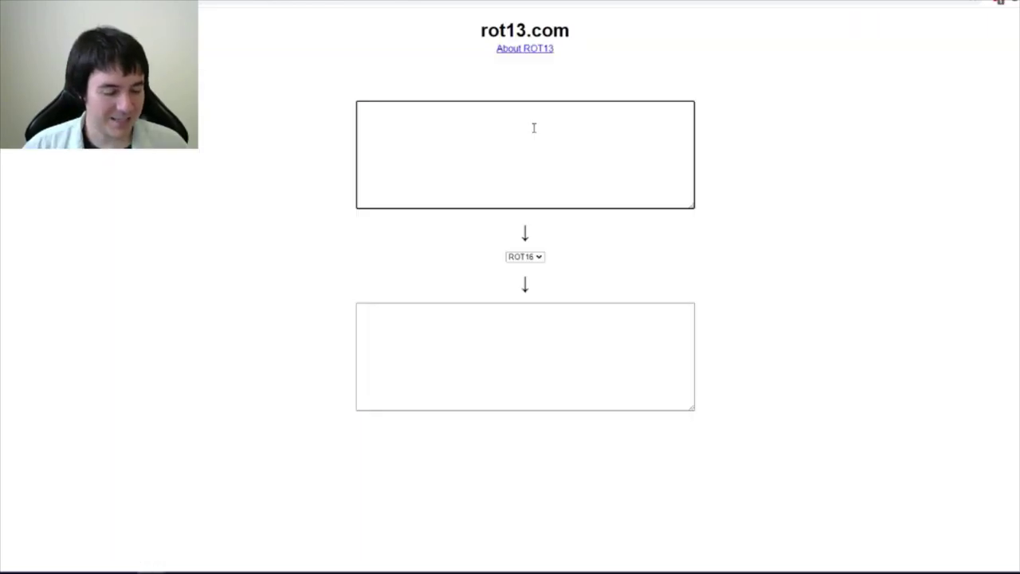
key("ctrl+v")
left_click(384, 318)
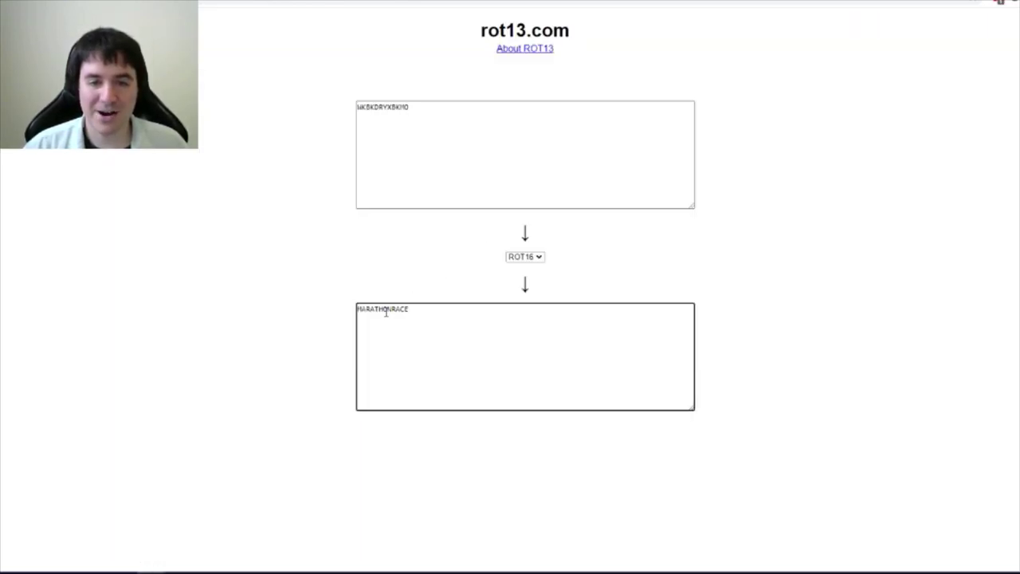
double_click(385, 312)
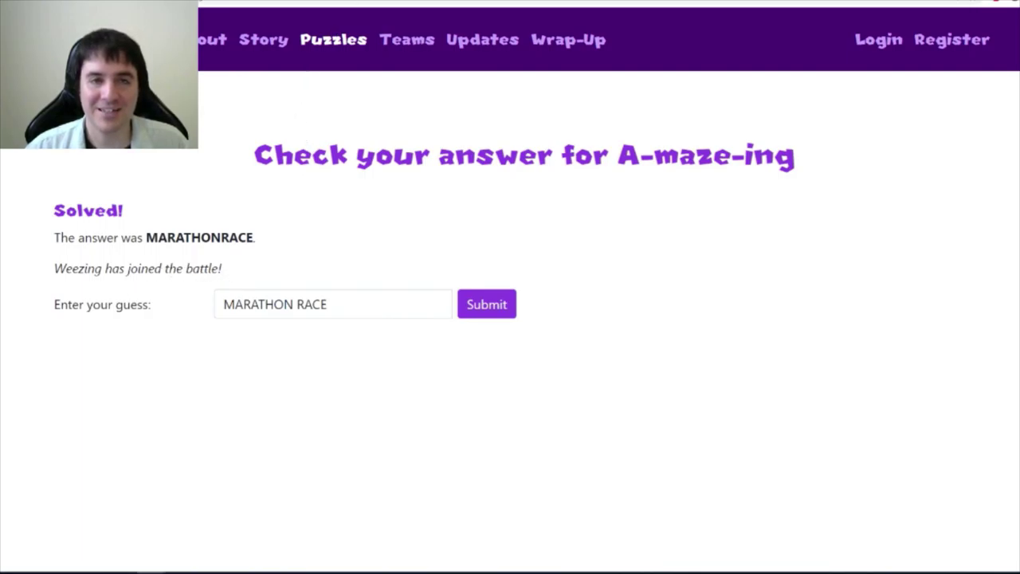
key("alt+Left")
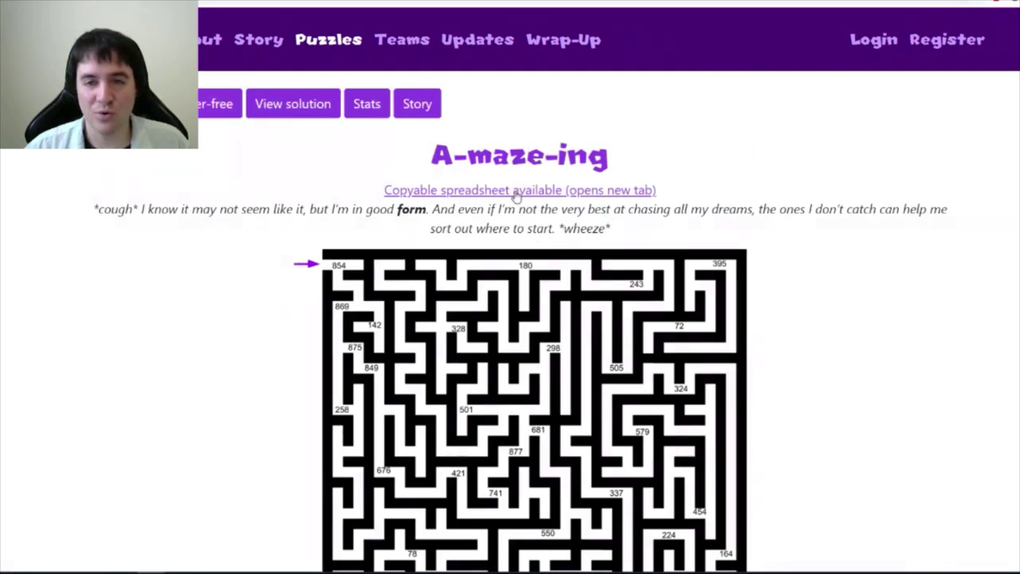
scroll(285, 228, "down", 2)
- Return to the Weezing story and read down to Waluigi inviting Weezing aboard Big Bash Siblings
key("alt+Left")
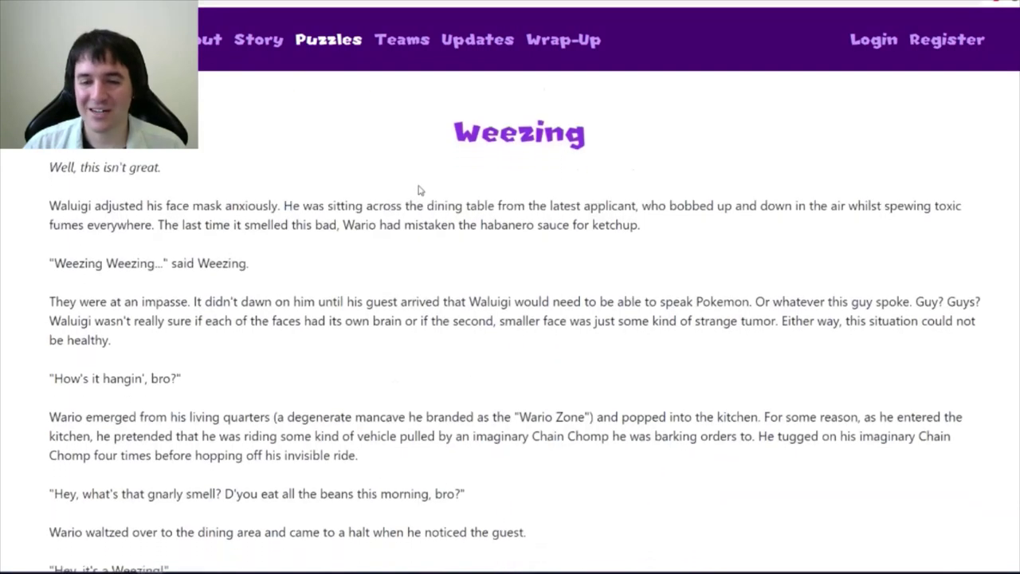
scroll(420, 190, "down", 2)
scroll(420, 189, "up", 3)
scroll(420, 190, "down", 2)
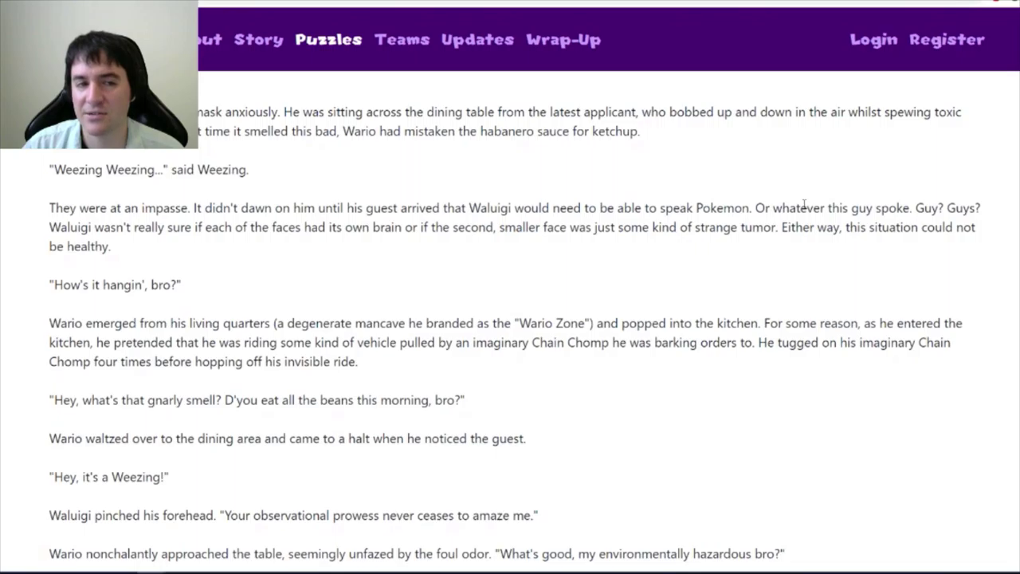
scroll(804, 206, "down", 3)
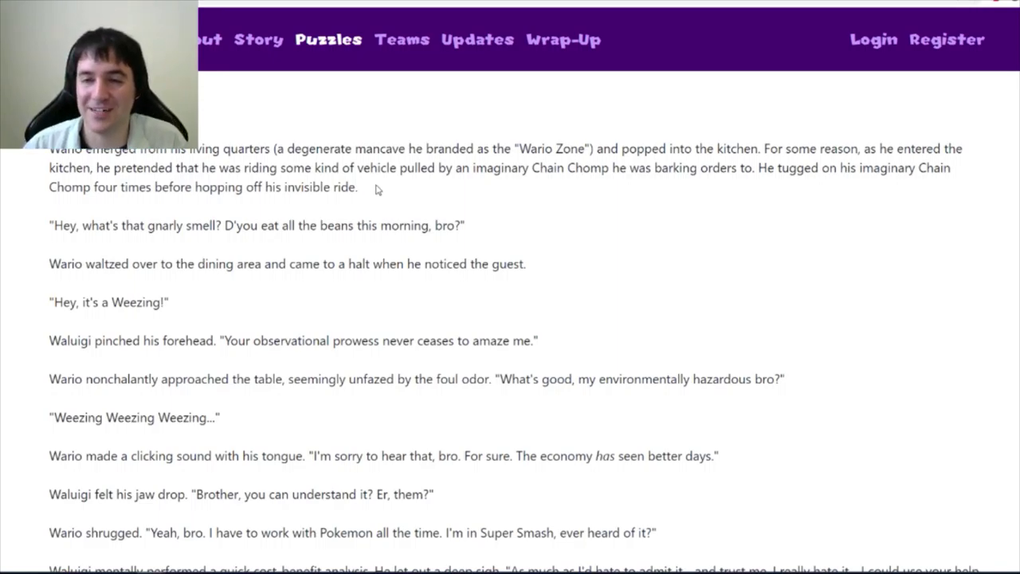
scroll(165, 211, "down", 3)
scroll(165, 211, "down", 1)
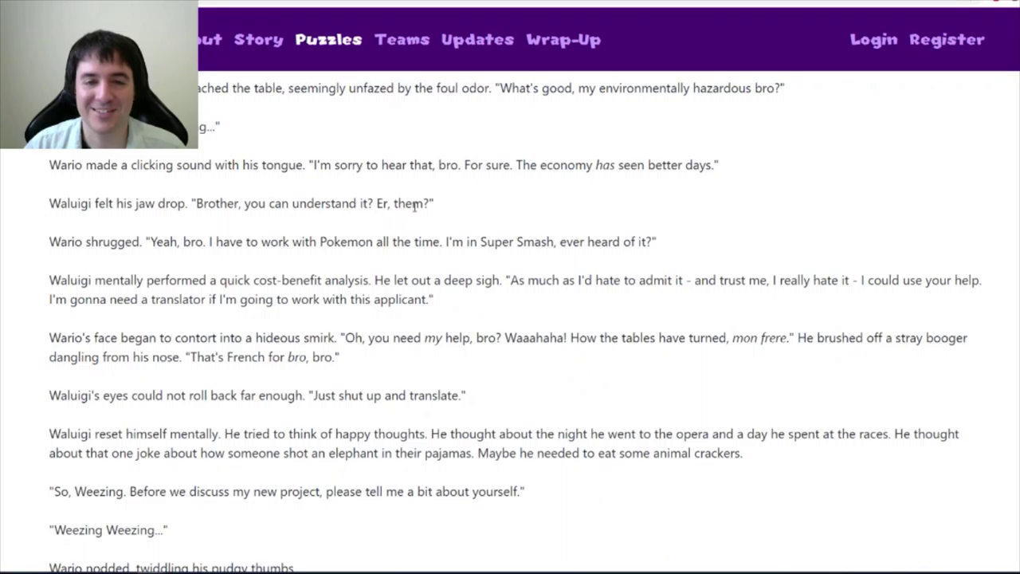
scroll(233, 220, "down", 6)
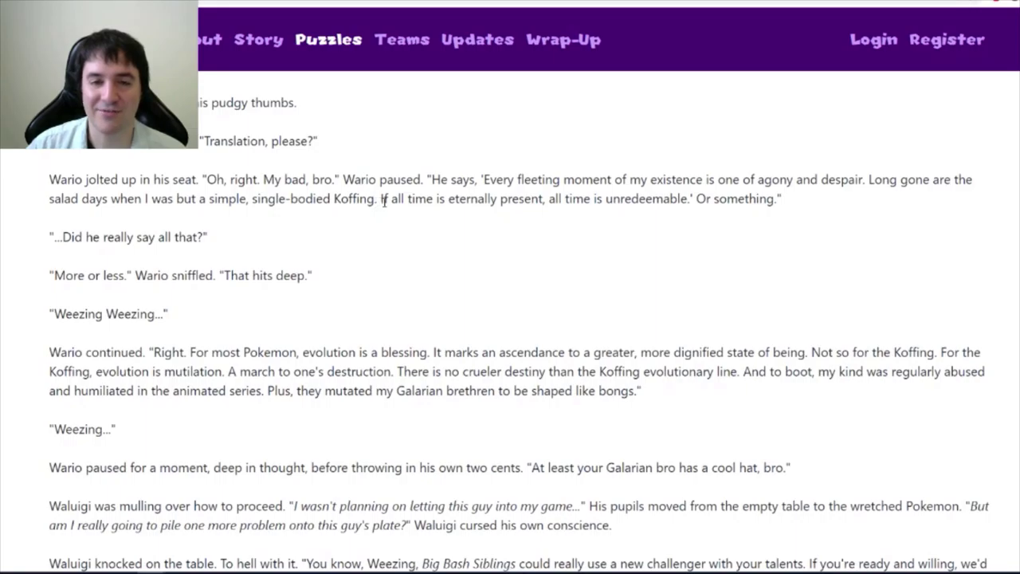
scroll(169, 259, "down", 2)
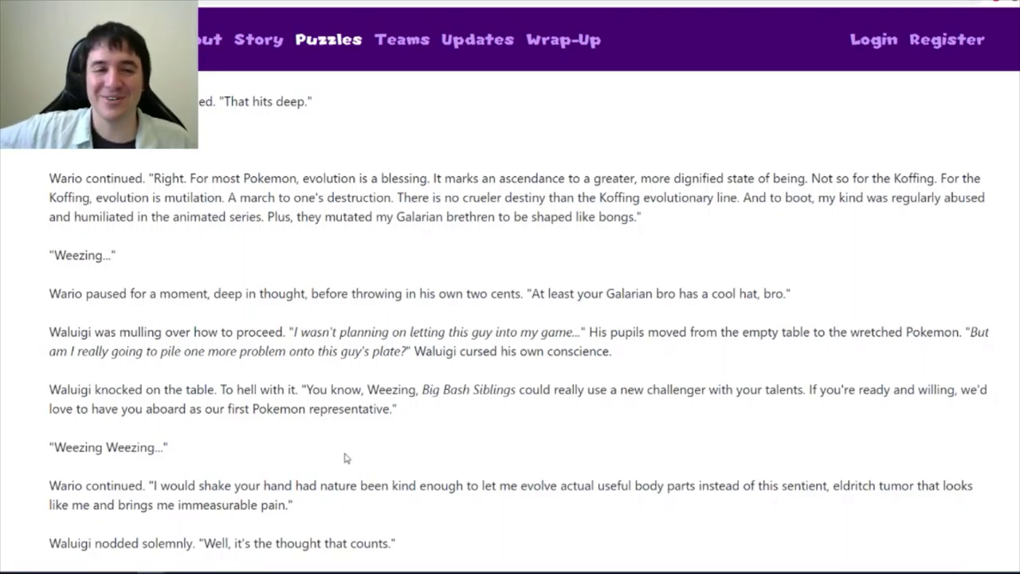
- Go back to the Huntinality Puzzles list showing round two and Round 3's Wah Street Bets
key("alt+Left")
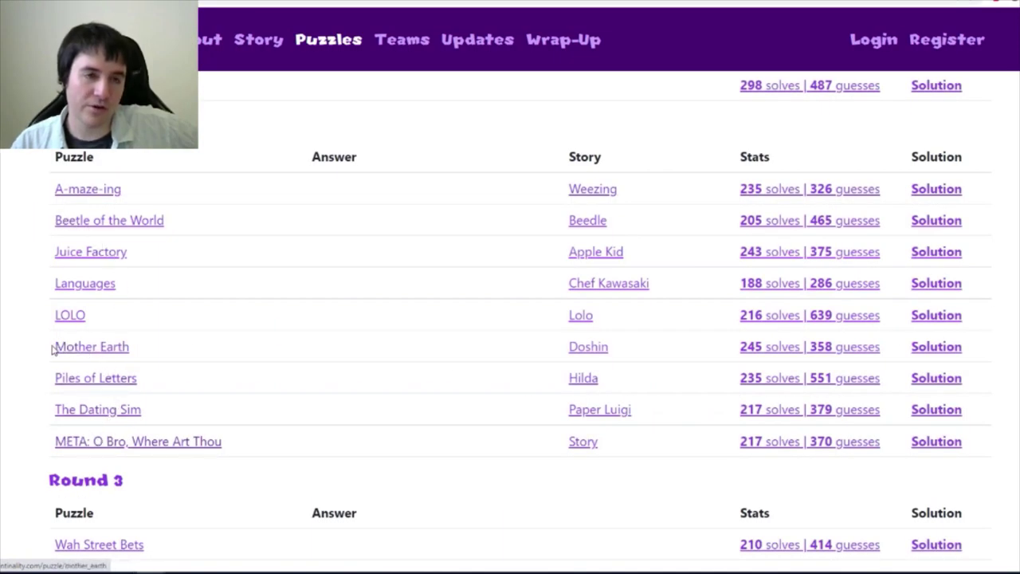